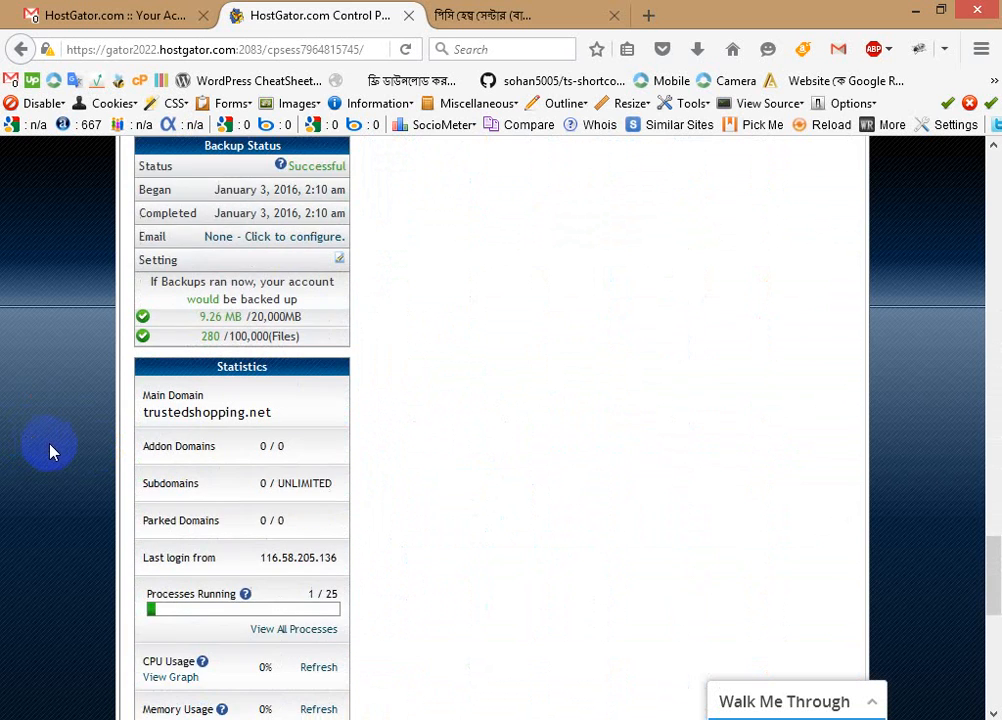
Step: Examine the subdomain usage and allowance in the hosting account's Statistics section
scroll(61, 461, up, 10)
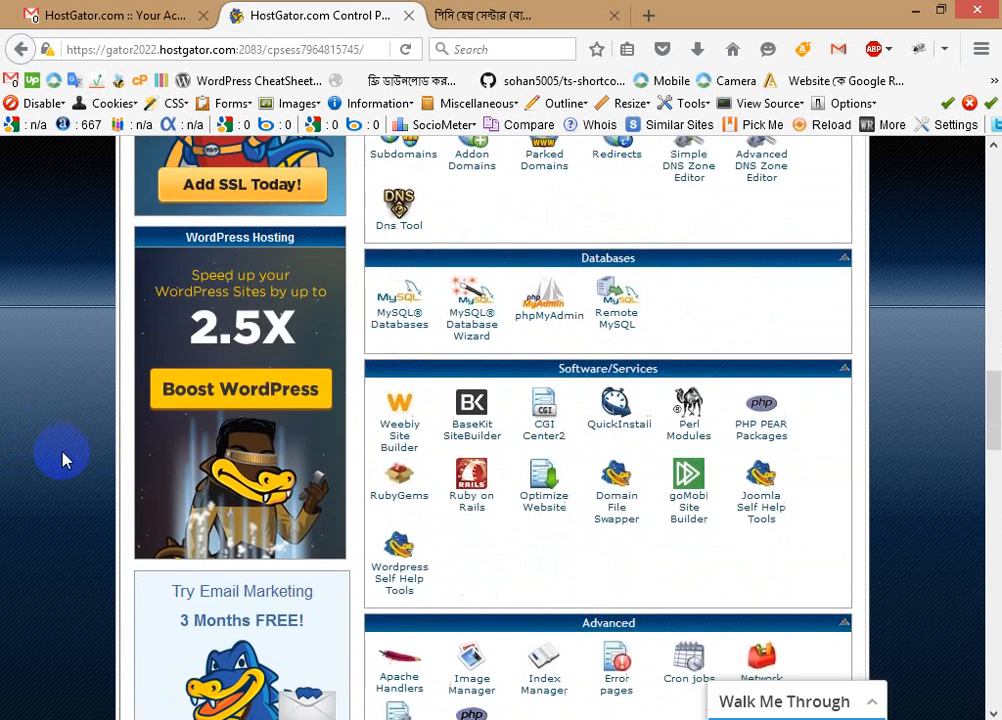
scroll(62, 457, down, 6)
scroll(63, 455, down, 5)
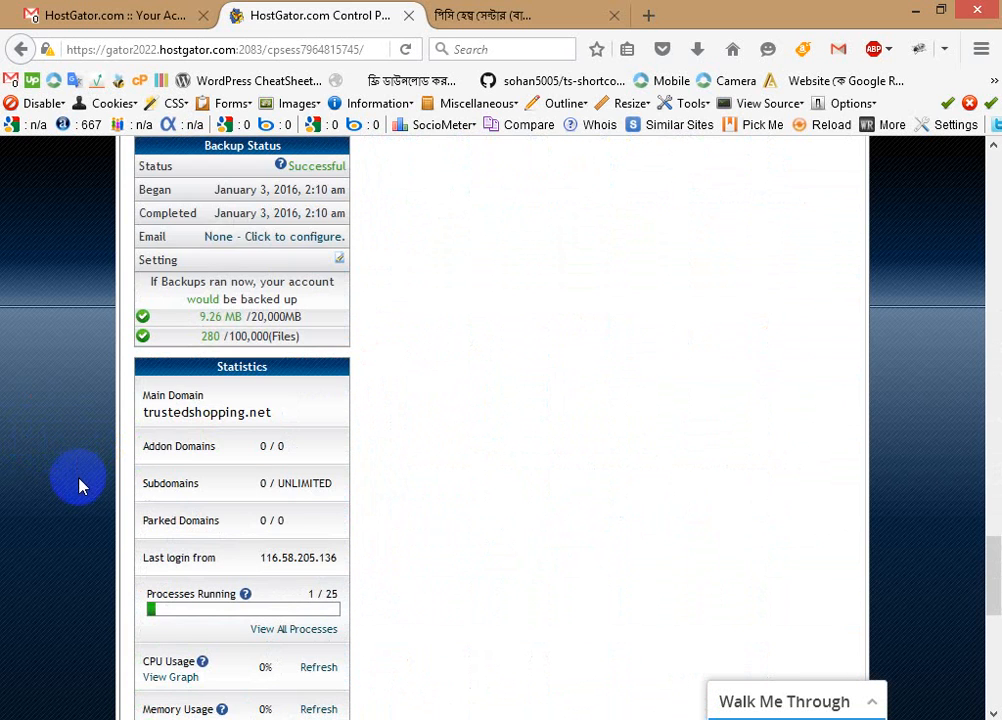
scroll(96, 490, down, 4)
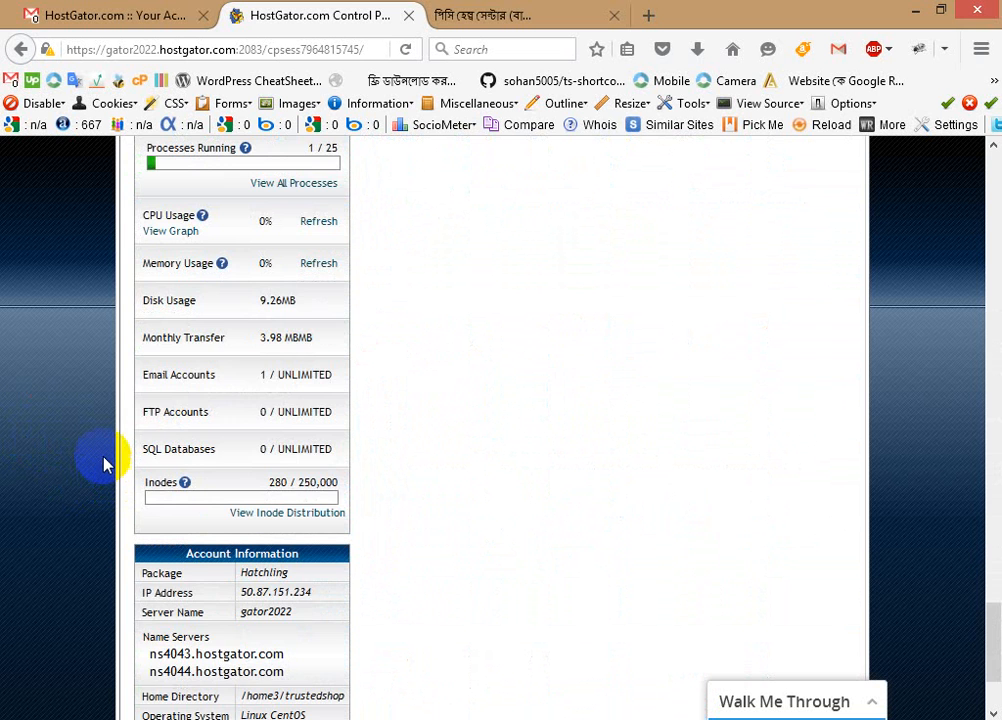
scroll(107, 453, up, 4)
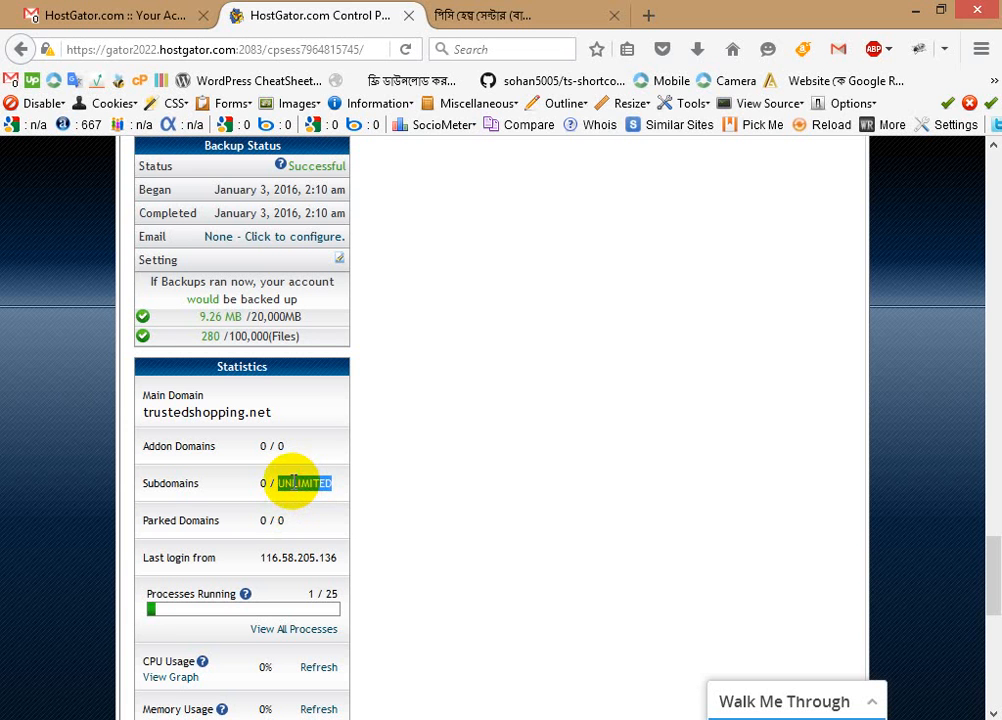
drag(155, 485, 181, 486)
click(317, 489)
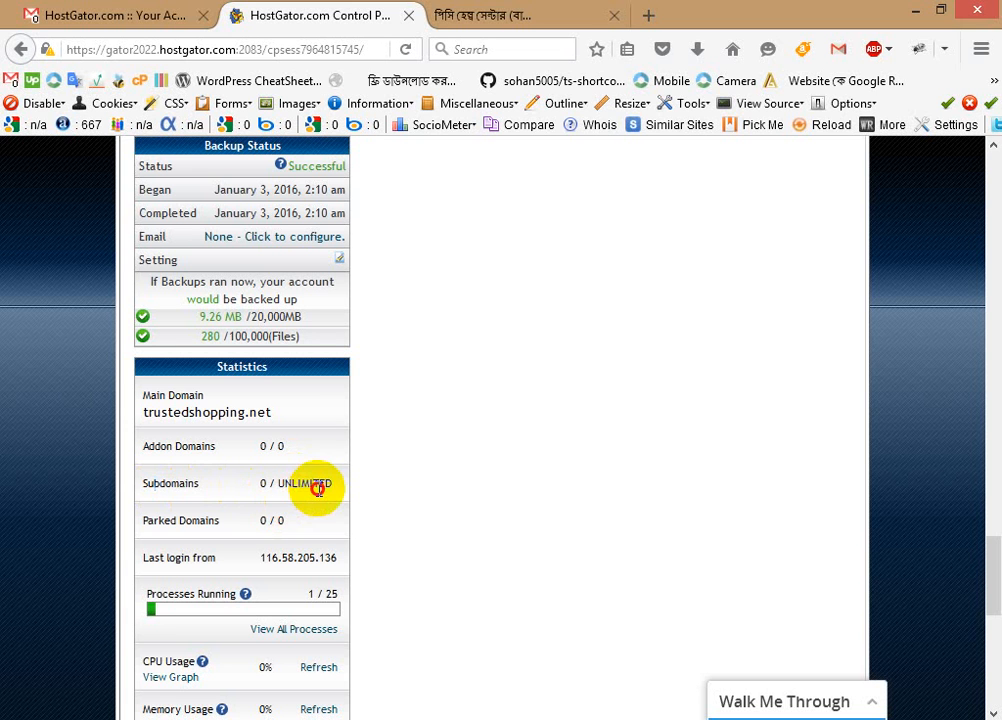
double_click(266, 482)
click(266, 482)
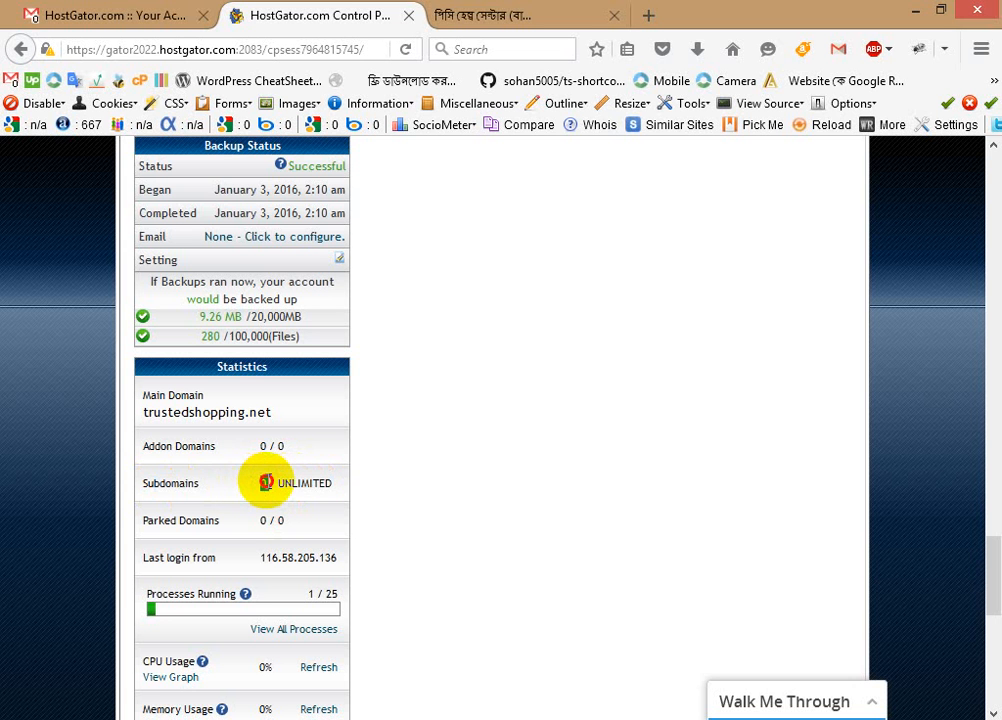
double_click(263, 483)
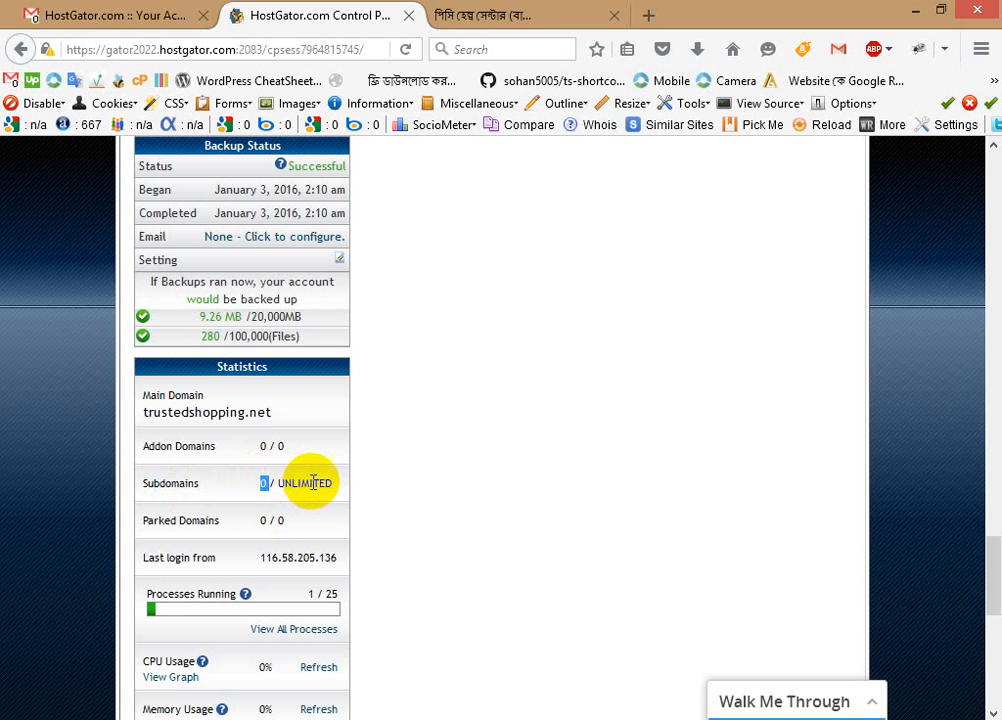
Step: Open the Subdomains page from the control panel's Domains section and bring the creation form into view
scroll(461, 470, up, 15)
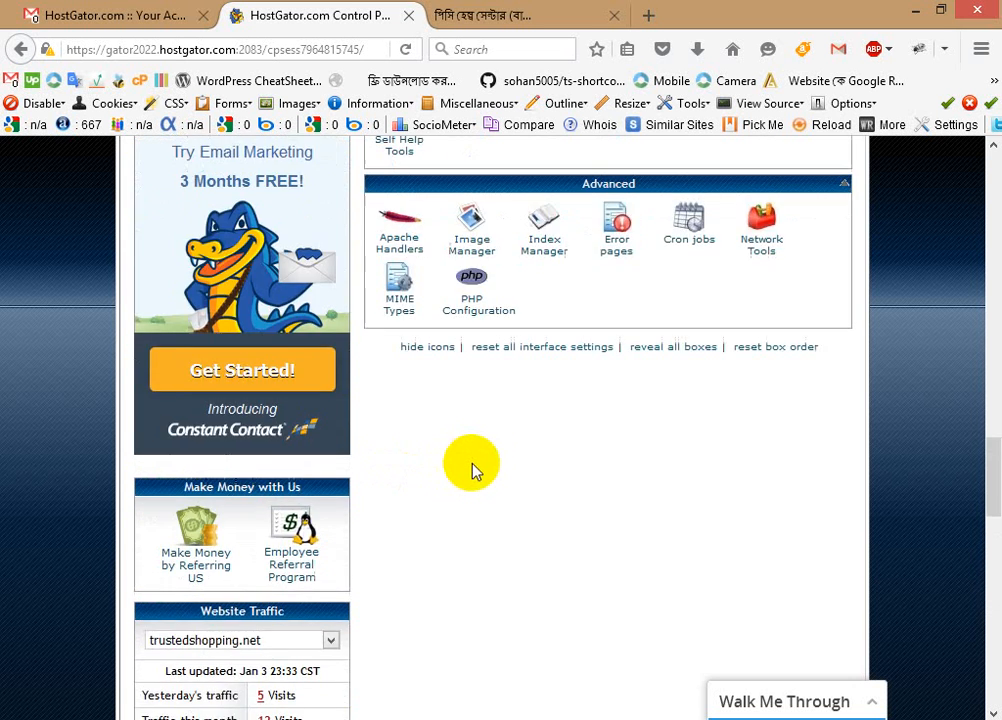
scroll(418, 458, up, 5)
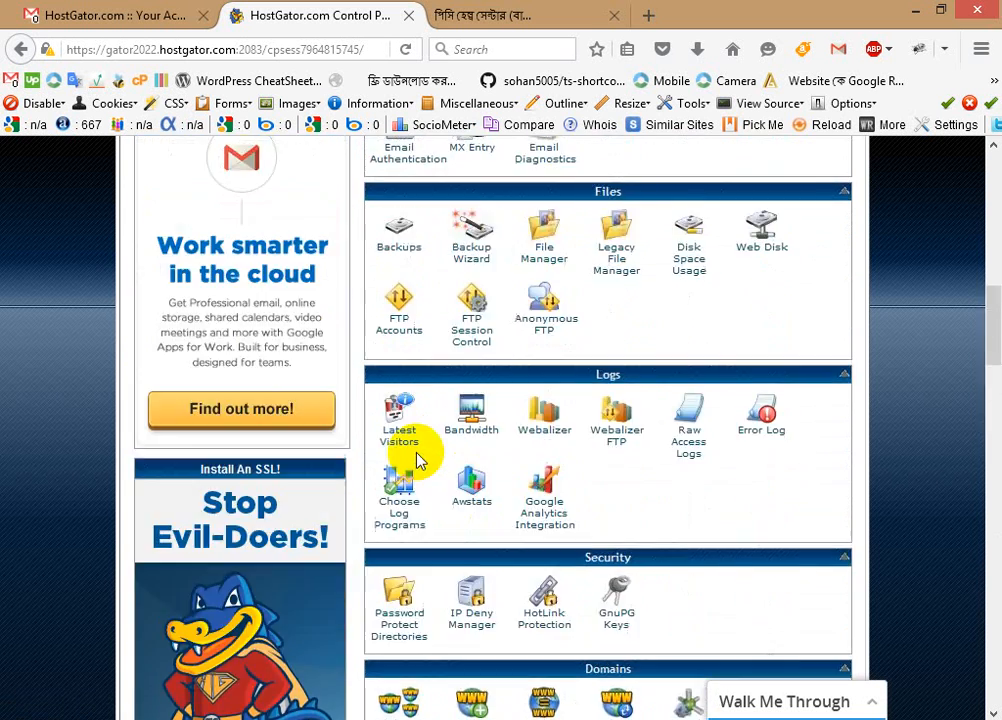
scroll(418, 458, down, 5)
scroll(425, 418, up, 2)
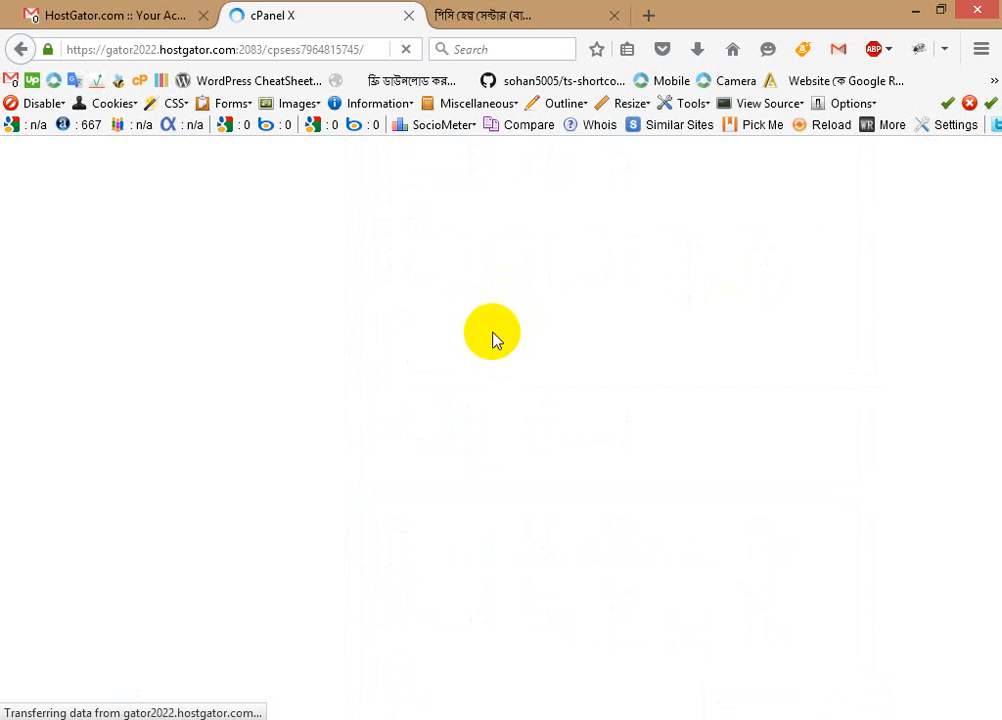
scroll(598, 437, down, 2)
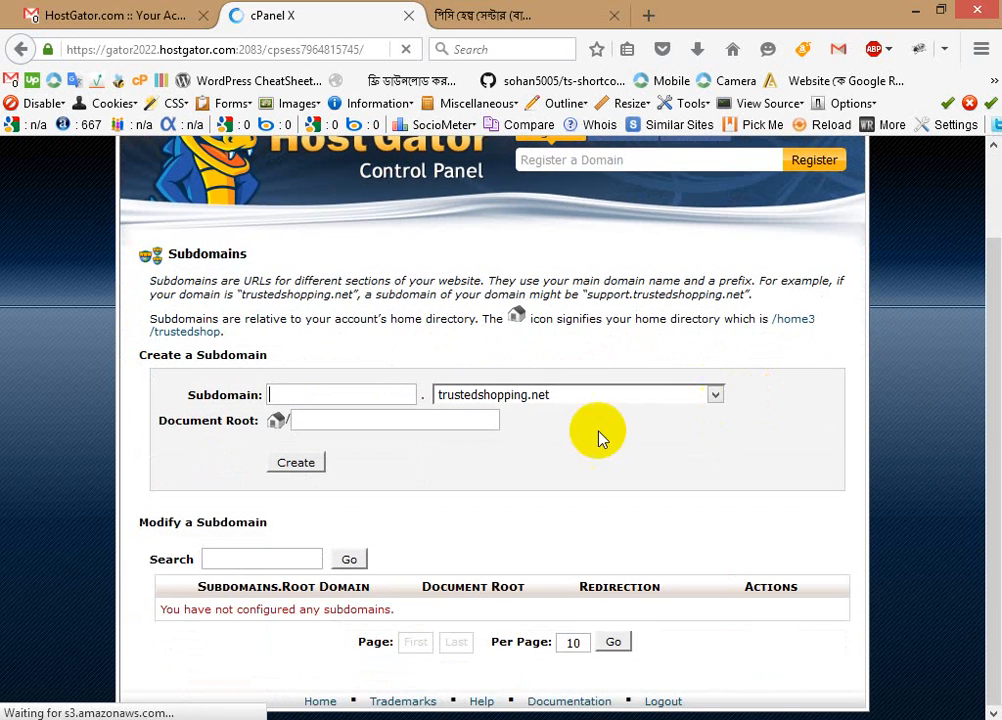
Step: Enter m as the new subdomain's name under trustedshopping.net and let its document root fill in
click(548, 396)
click(550, 398)
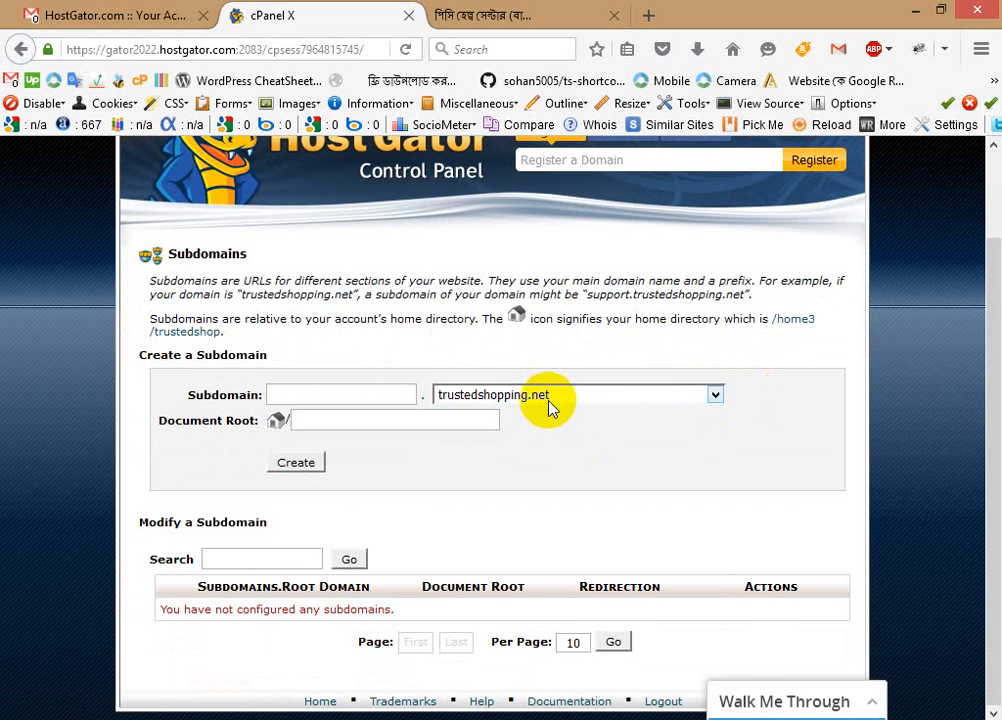
click(548, 398)
click(548, 402)
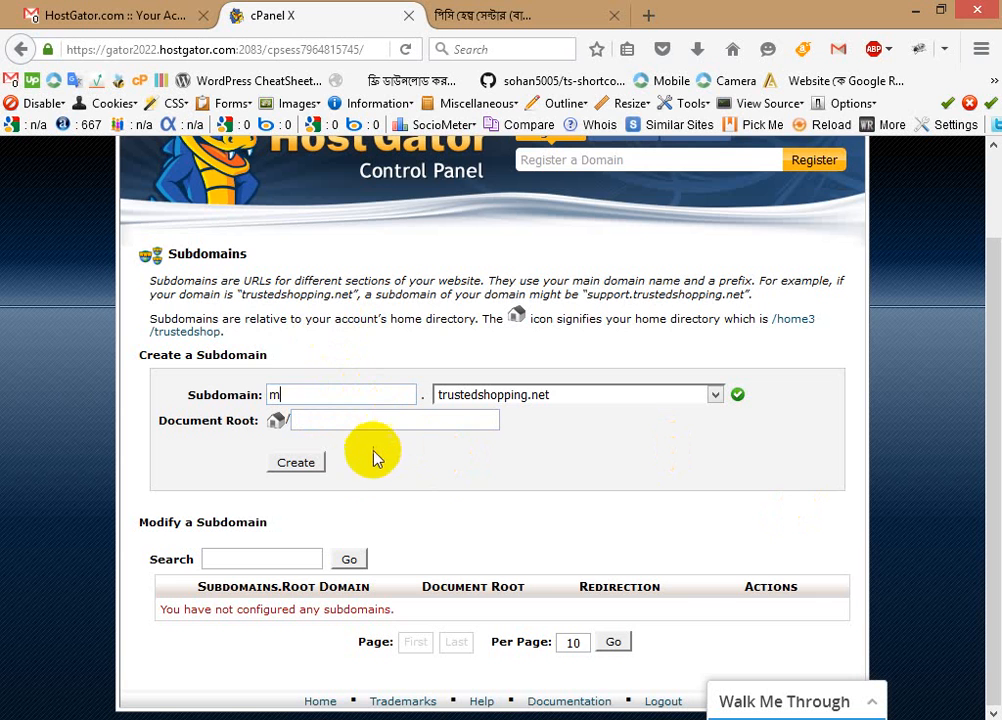
drag(316, 392, 257, 394)
click(293, 392)
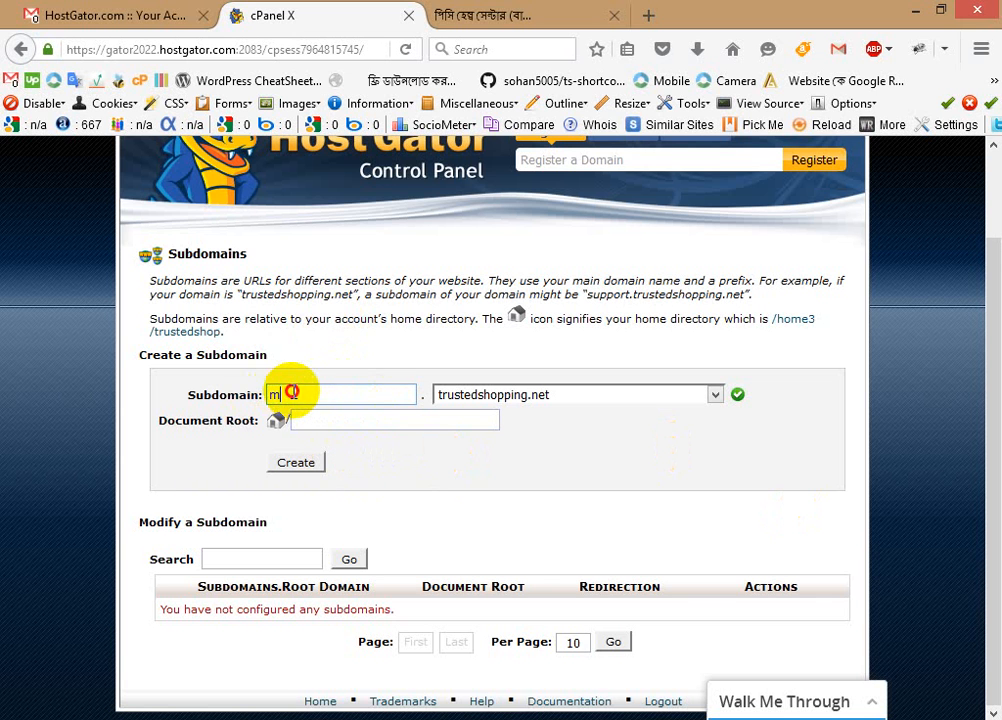
drag(370, 393, 250, 392)
drag(429, 400, 412, 396)
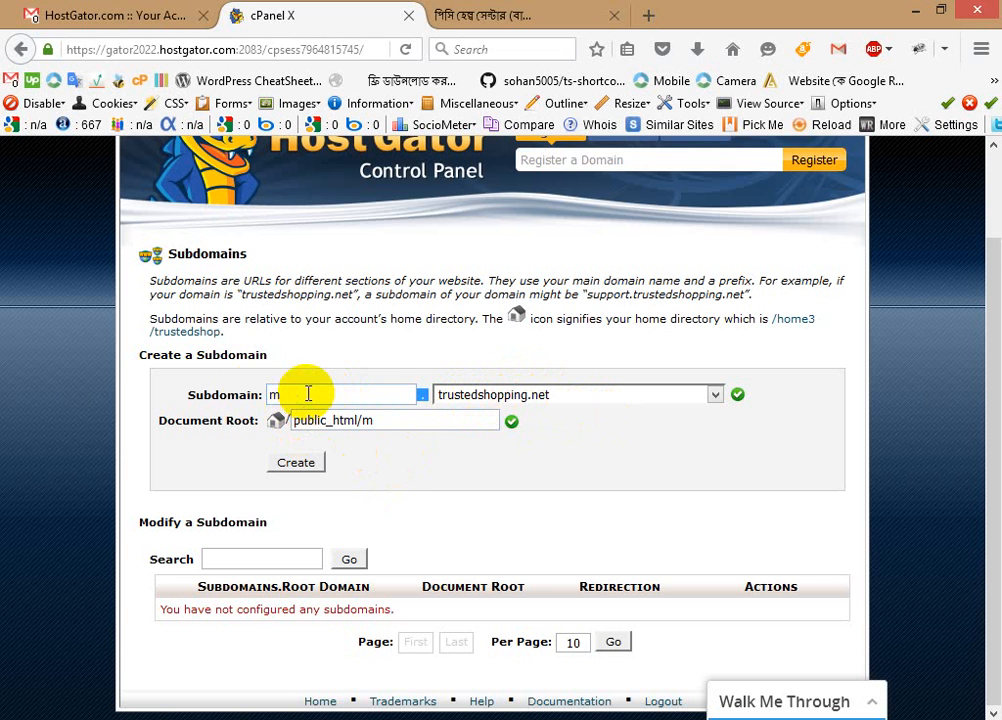
Step: Remove the m subfolder from the new subdomain's document root, leaving only public_html
drag(308, 393, 240, 394)
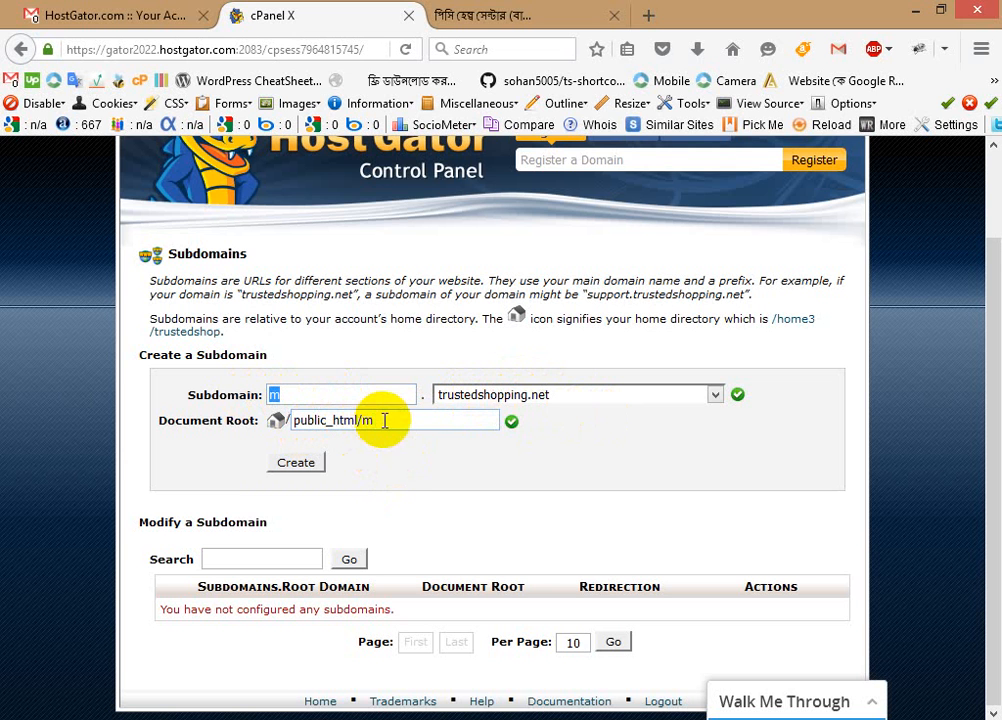
drag(407, 418, 270, 425)
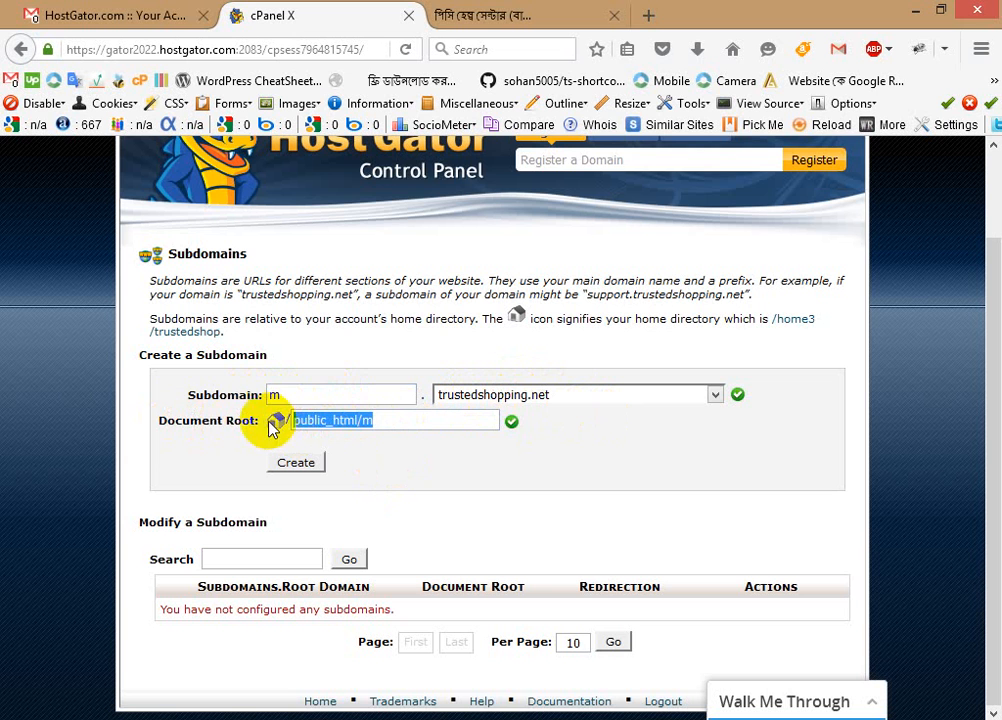
click(375, 420)
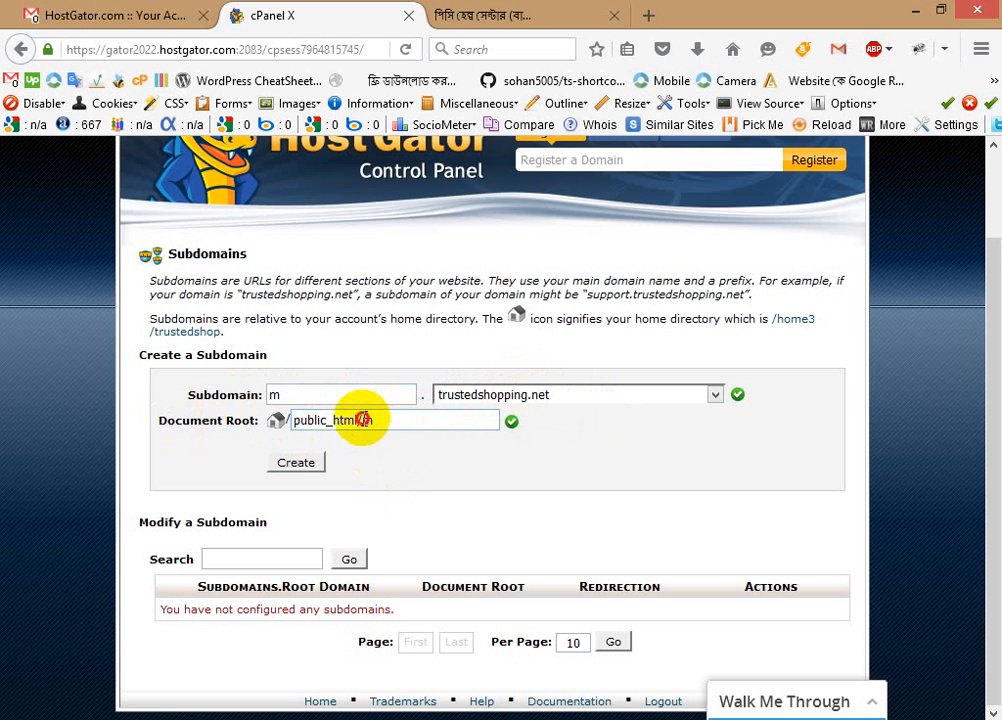
drag(363, 420, 391, 418)
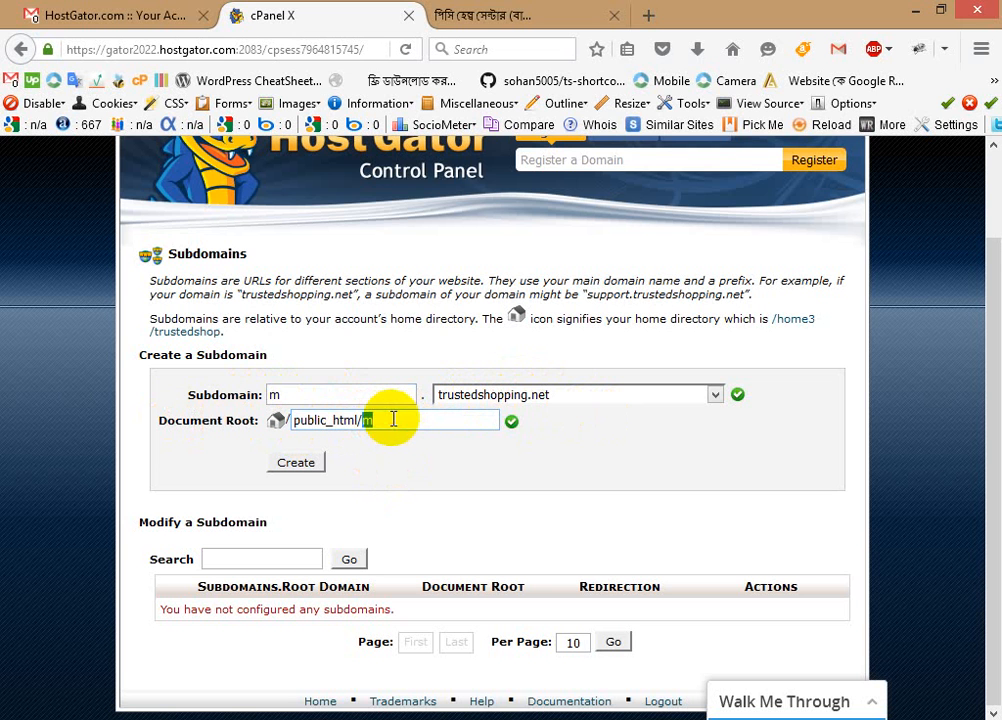
click(278, 394)
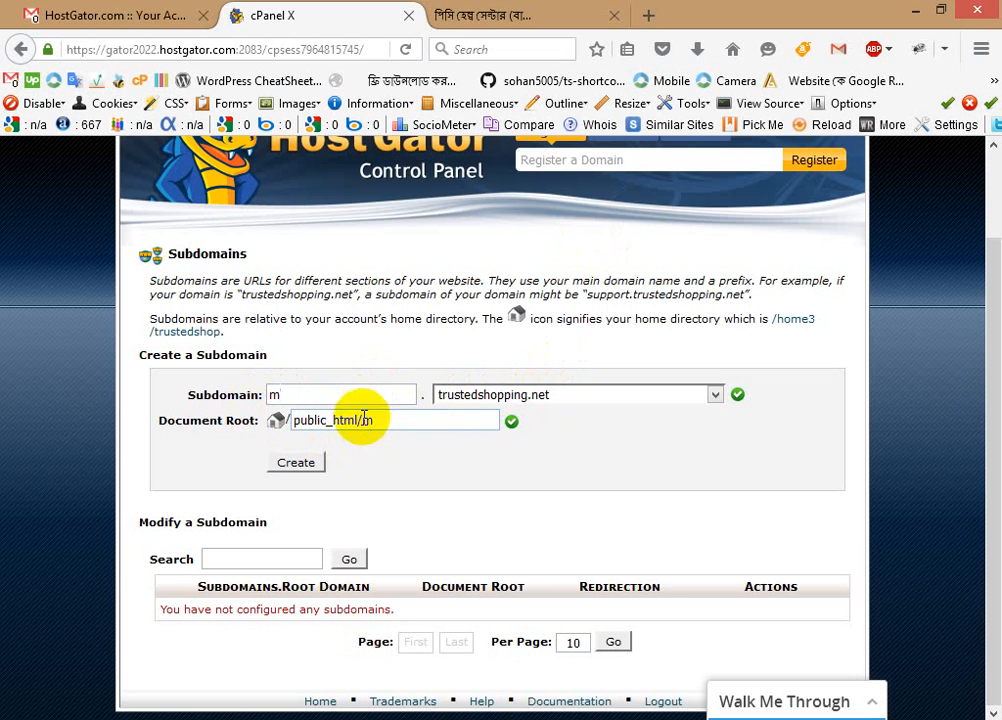
drag(361, 417, 425, 419)
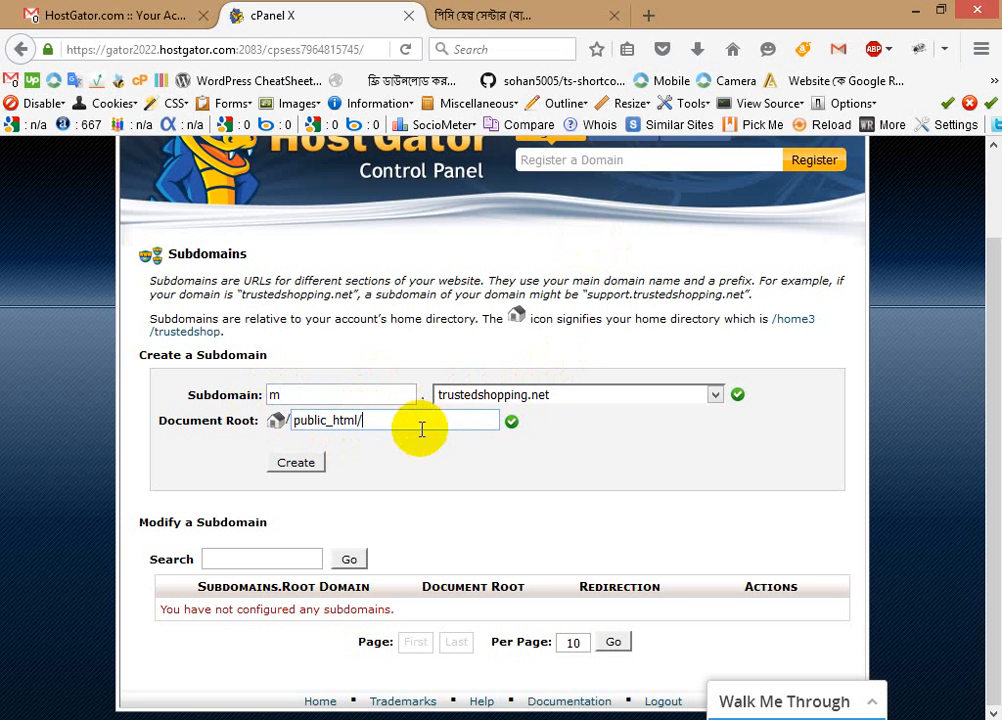
key(BackSpace)
click(570, 445)
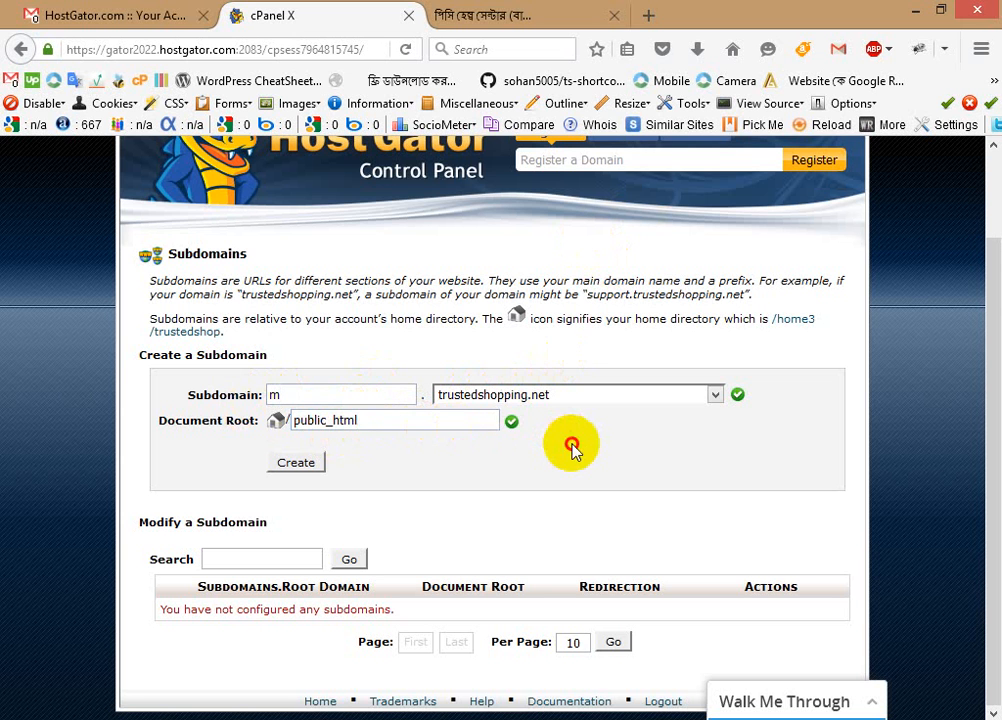
Step: Set the new subdomain's document root to public_html/m
click(385, 420)
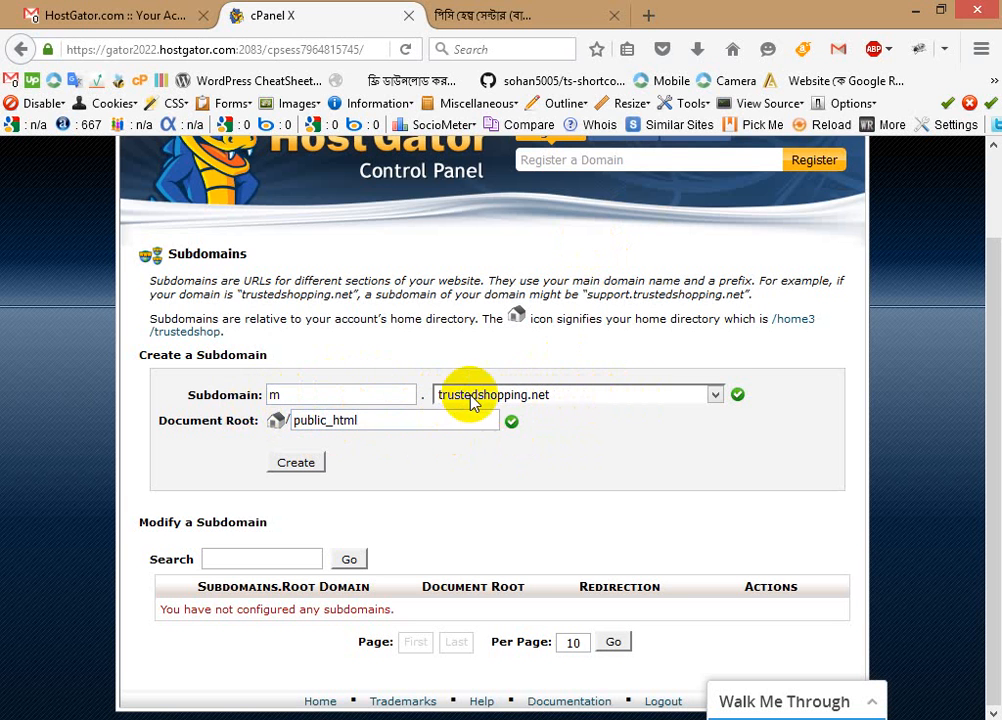
click(381, 425)
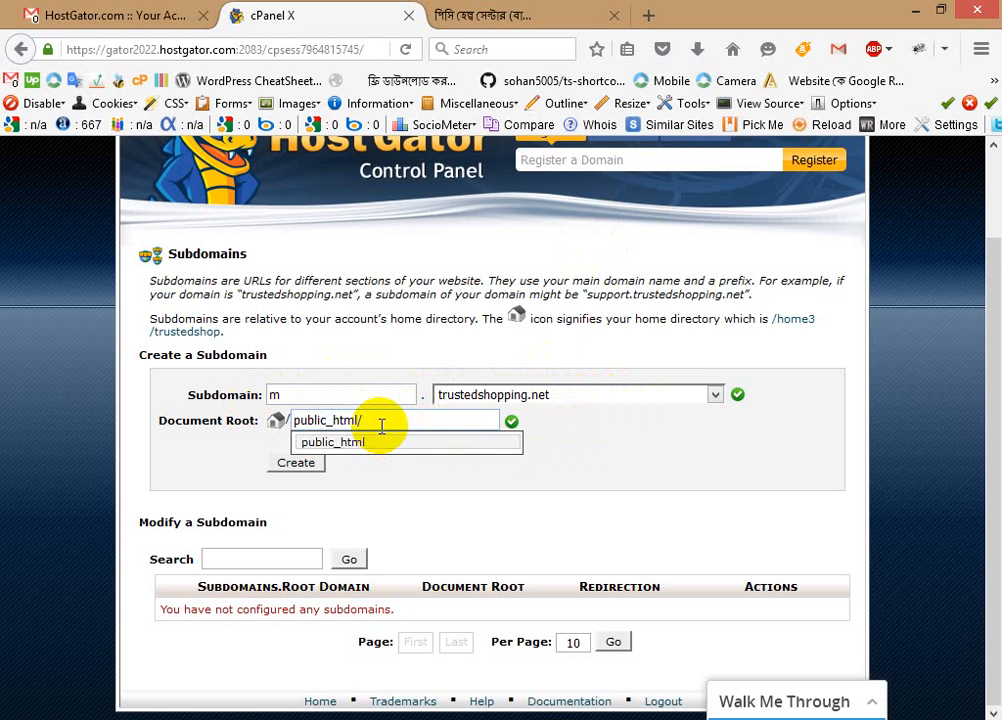
text(m)
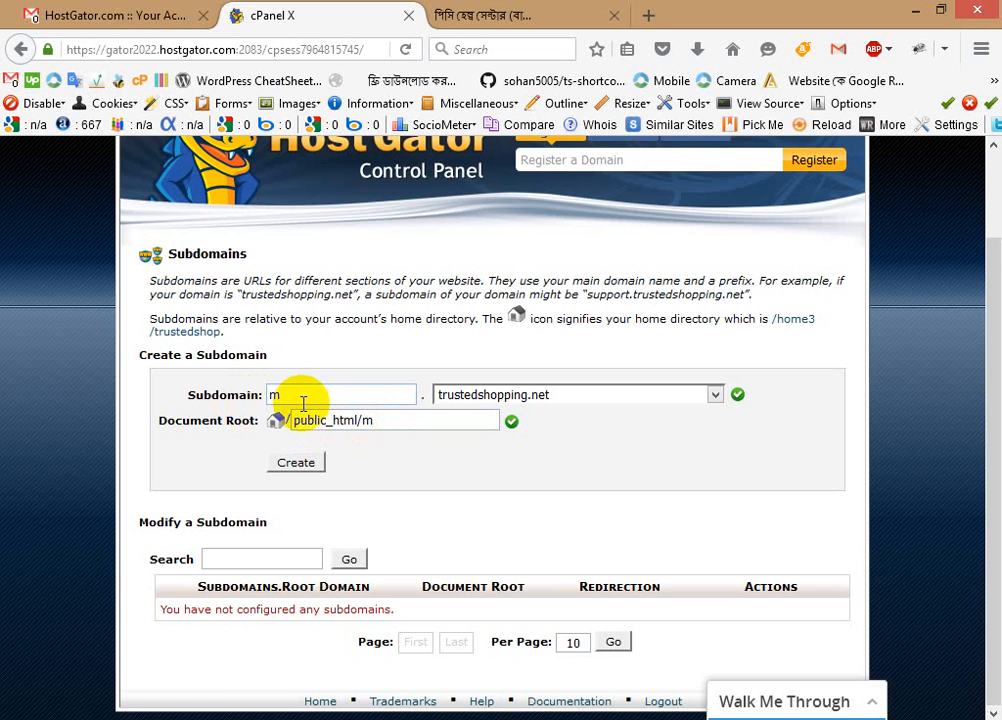
click(482, 455)
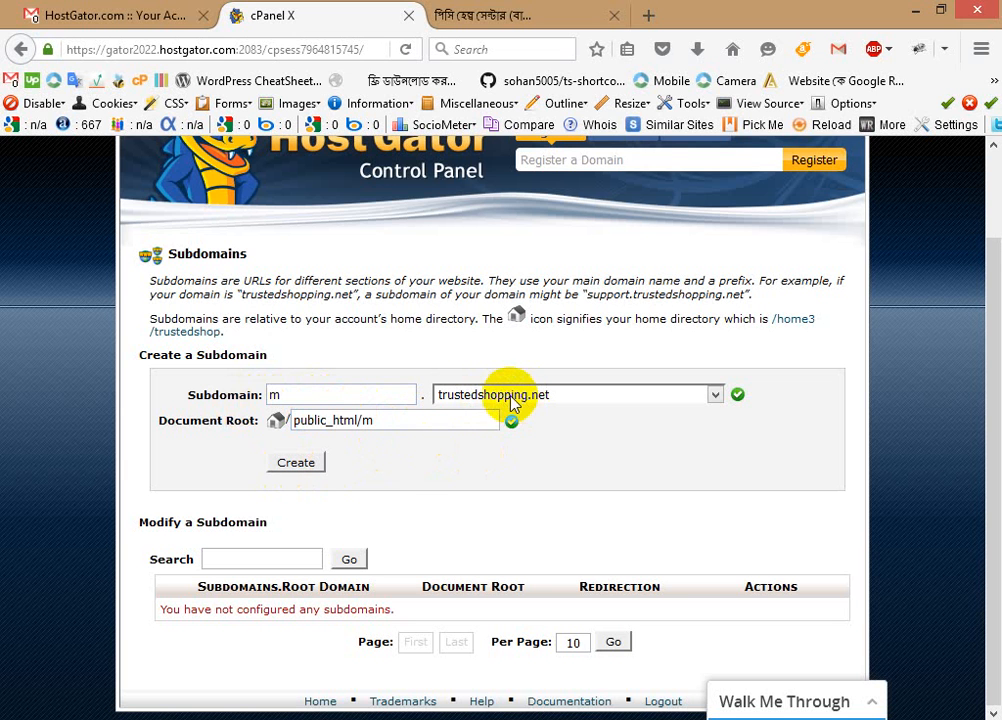
Step: Examine the document root's public_html and m parts against the subdomain name
double_click(360, 419)
click(343, 422)
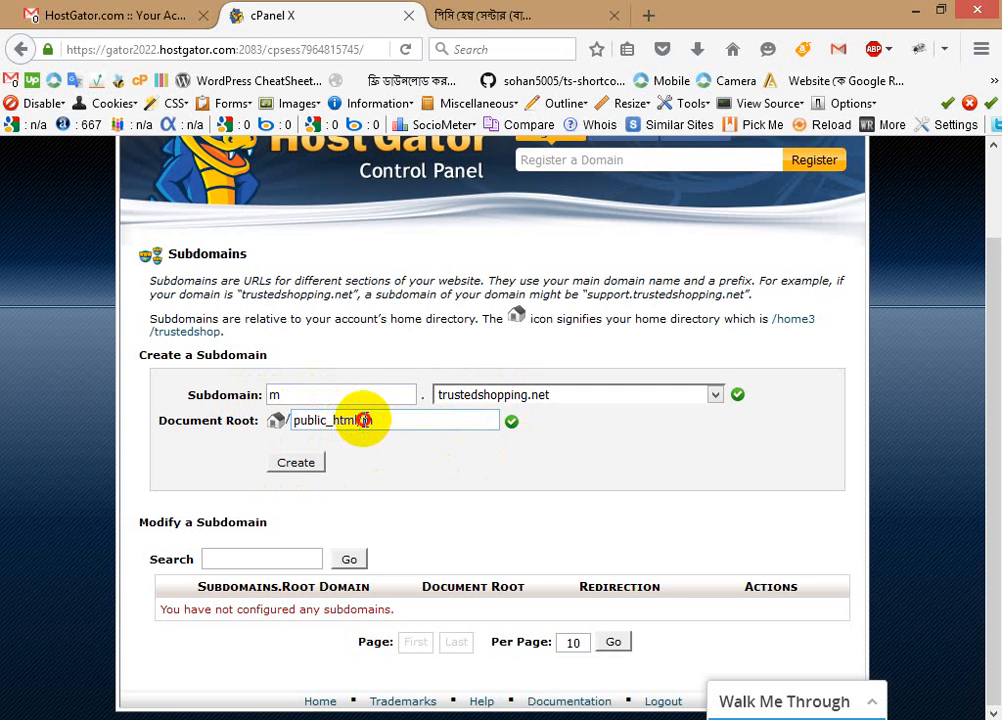
drag(363, 420, 298, 420)
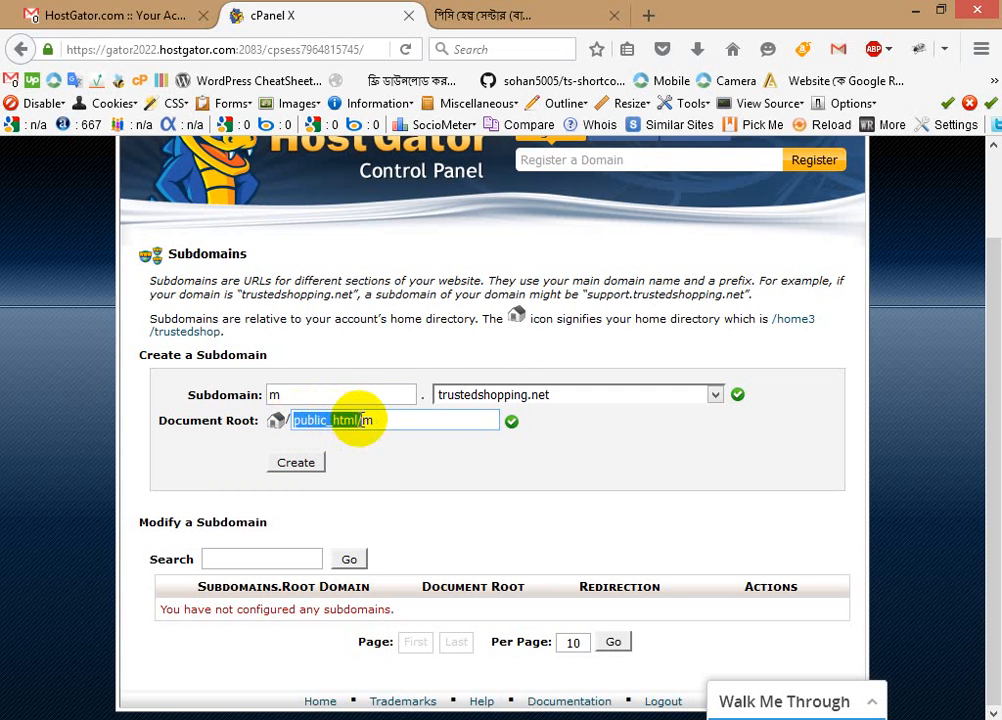
click(370, 420)
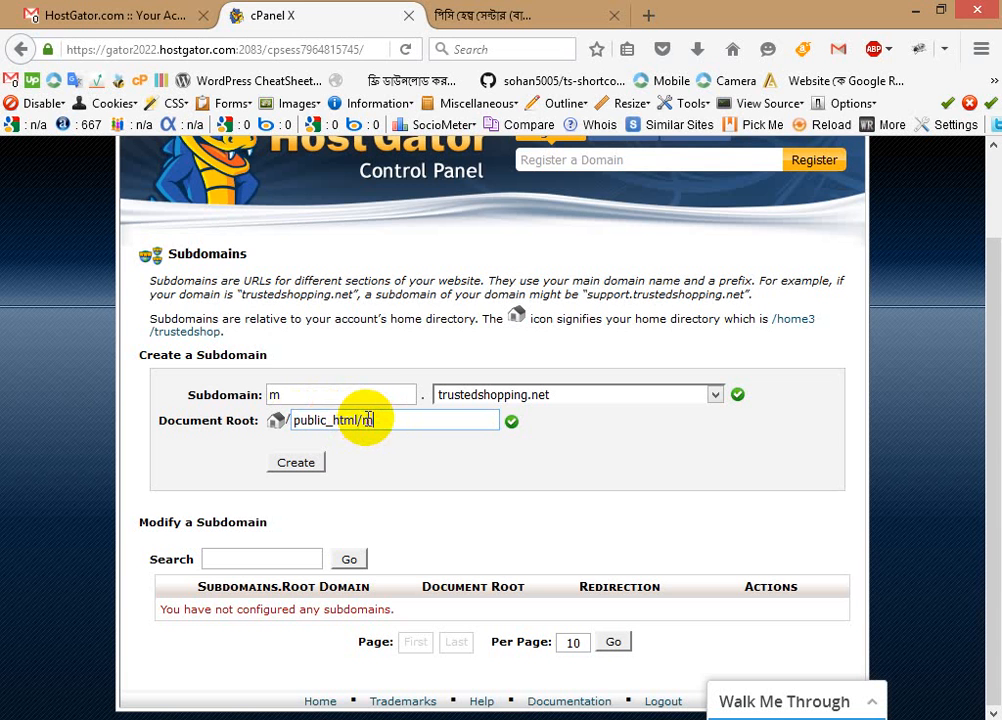
click(397, 425)
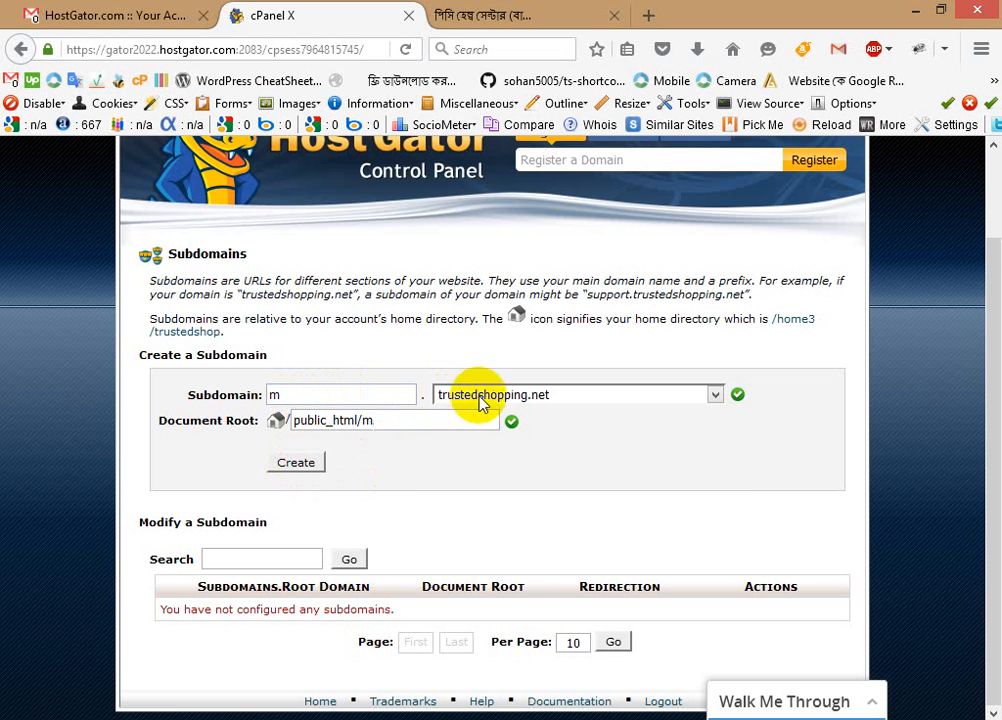
click(410, 420)
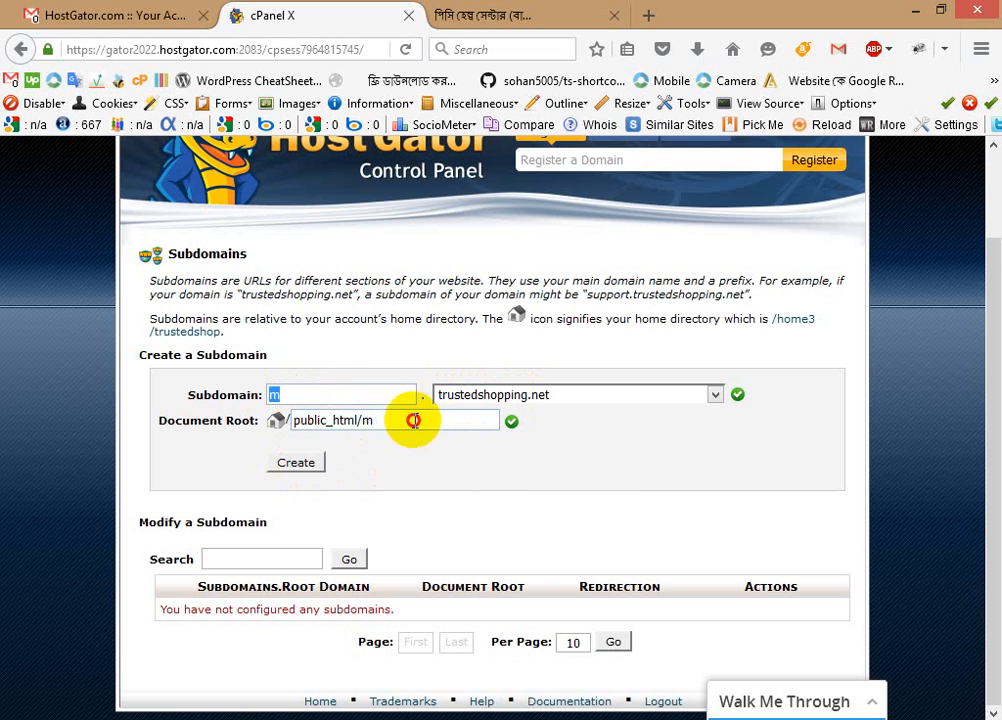
drag(396, 421, 365, 420)
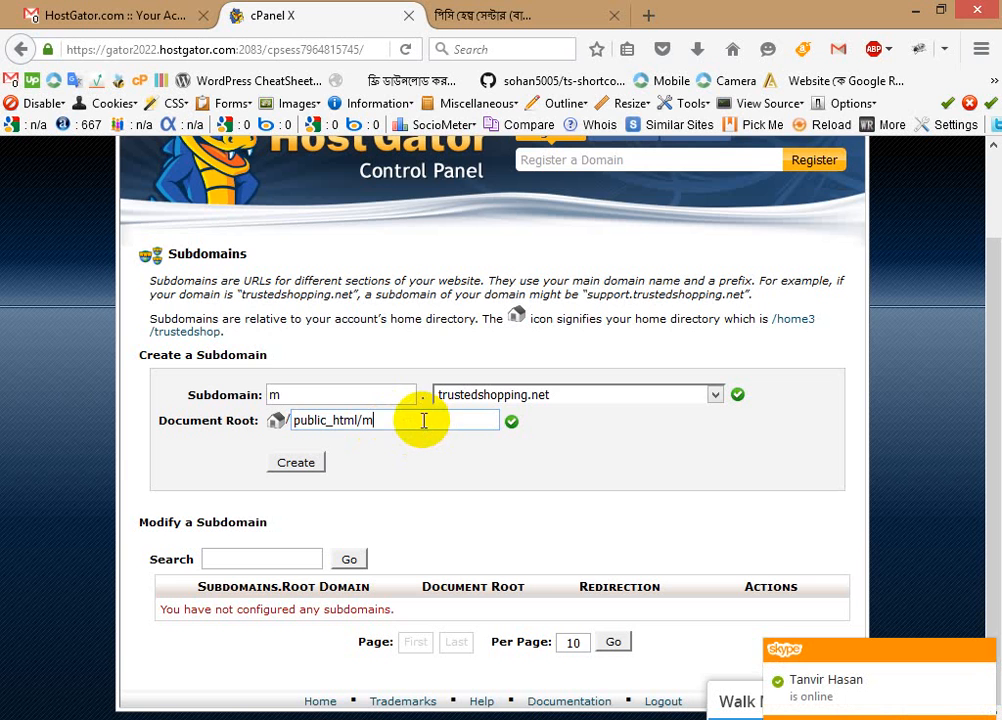
click(363, 421)
drag(363, 421, 400, 420)
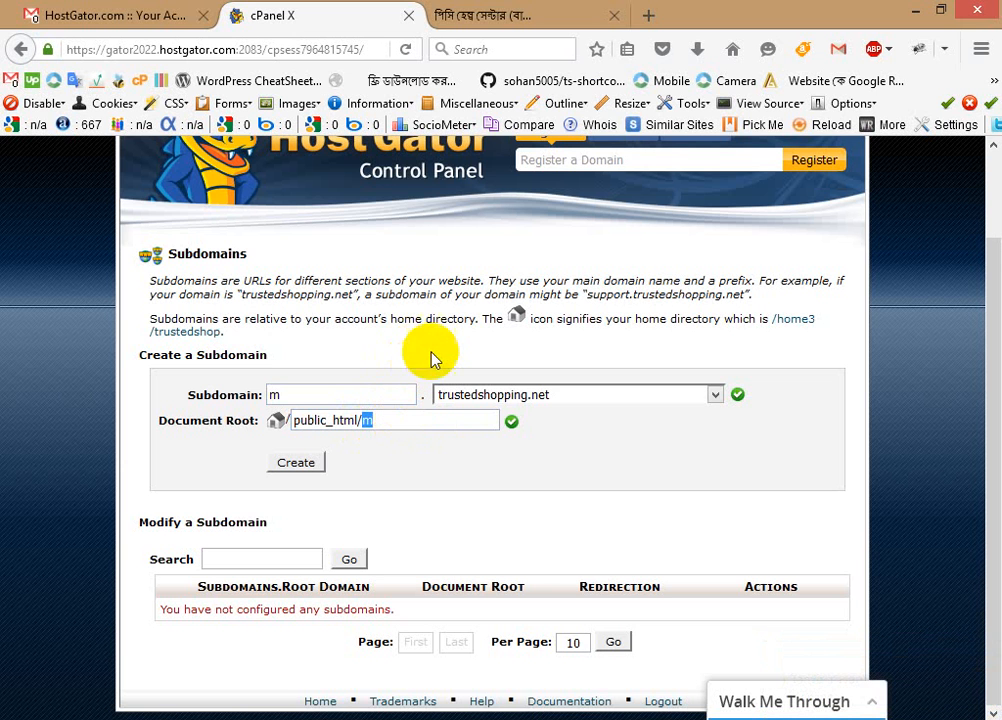
right_click(513, 398)
click(577, 642)
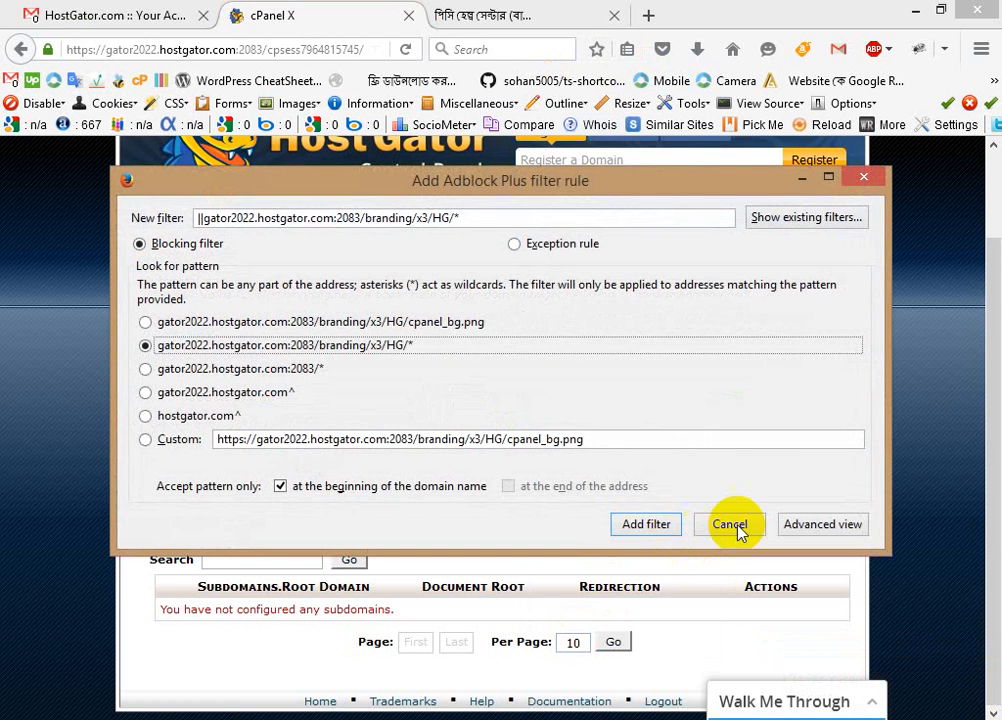
click(730, 524)
Step: Inspect the root domain list with Firebug and copy the domain trustedshopping.net from its HTML option
right_click(517, 396)
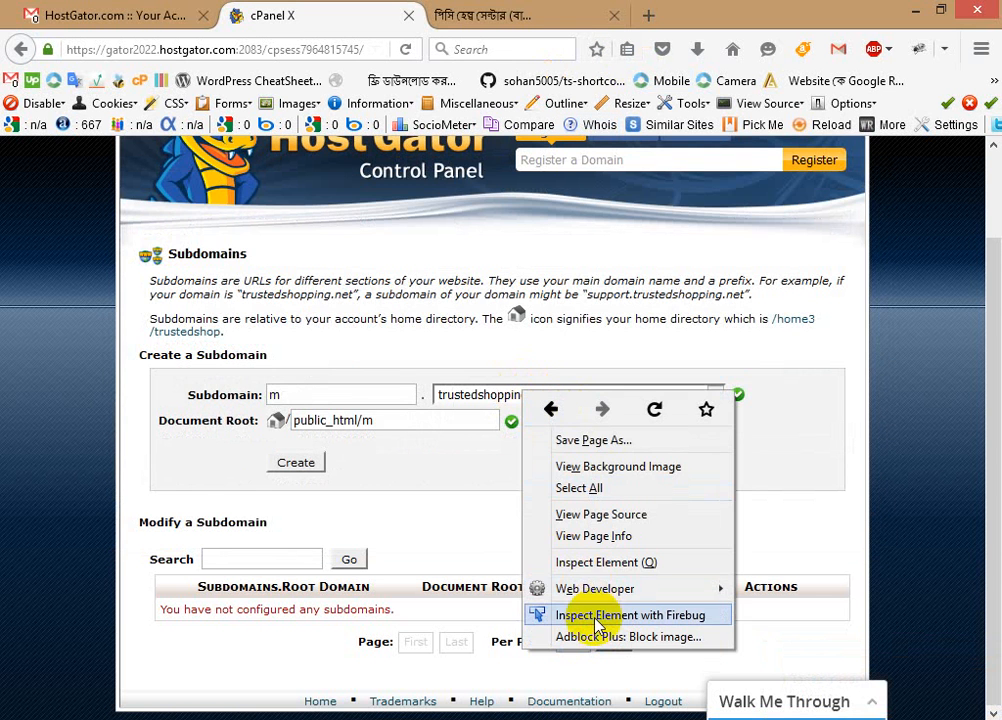
click(595, 619)
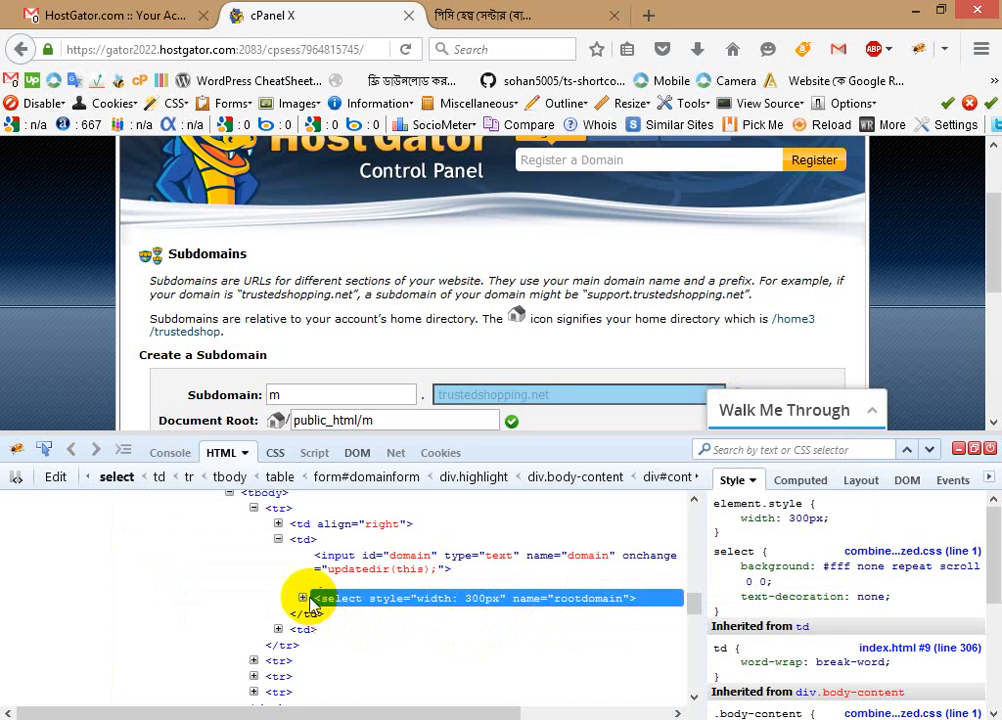
click(303, 598)
click(459, 630)
key(ctrl+c)
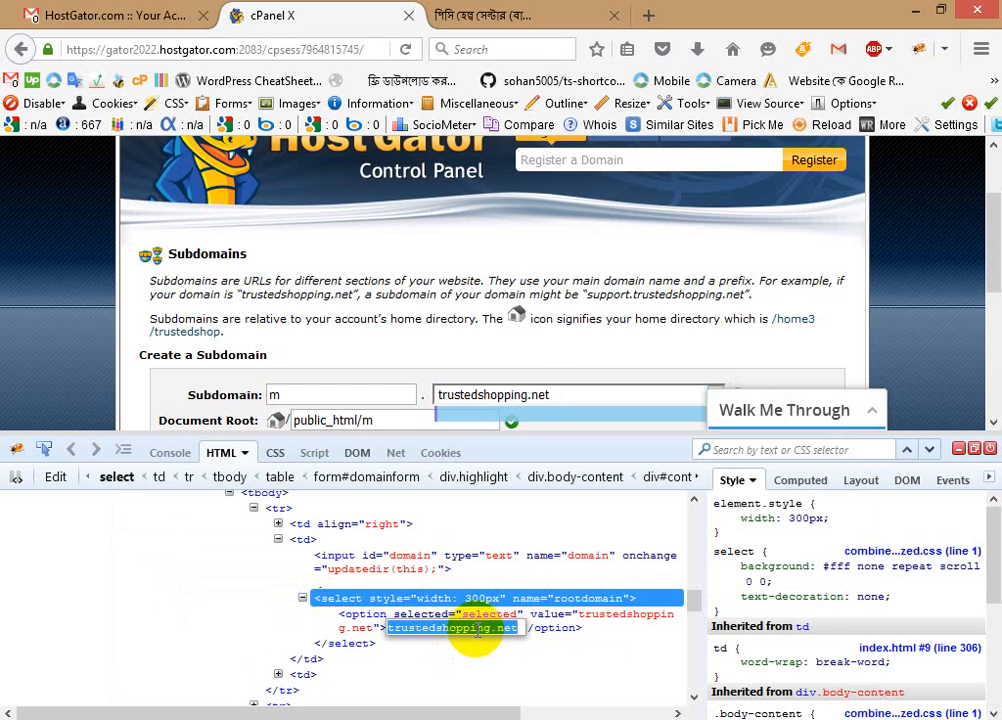
click(990, 449)
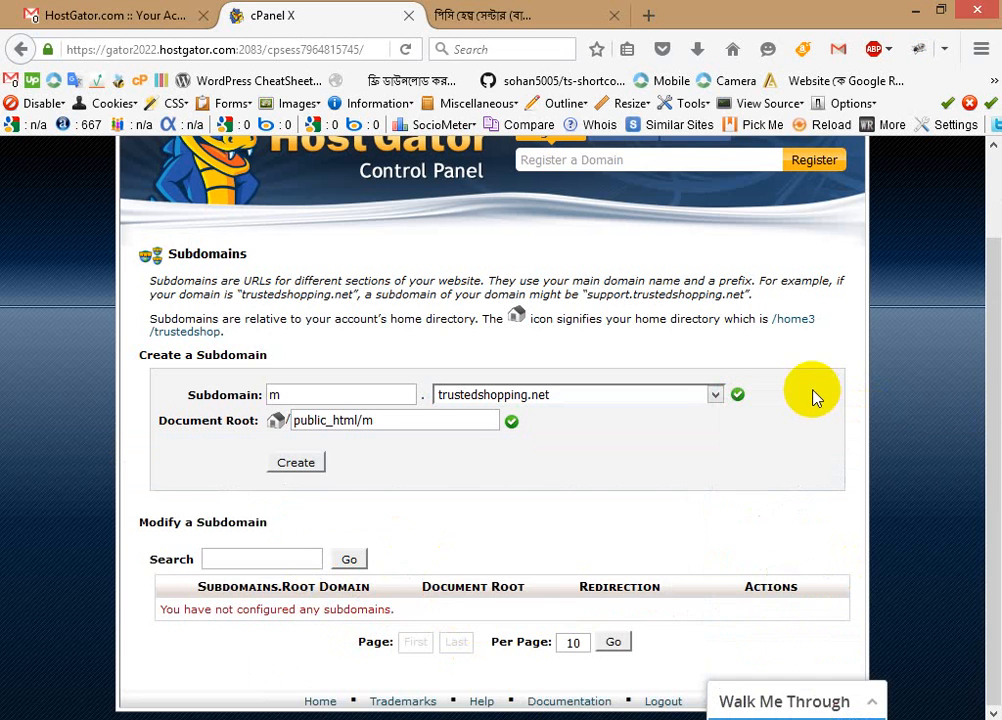
Step: Visit trustedshopping.net/blog/ in a new tab and examine the site and its address
click(650, 15)
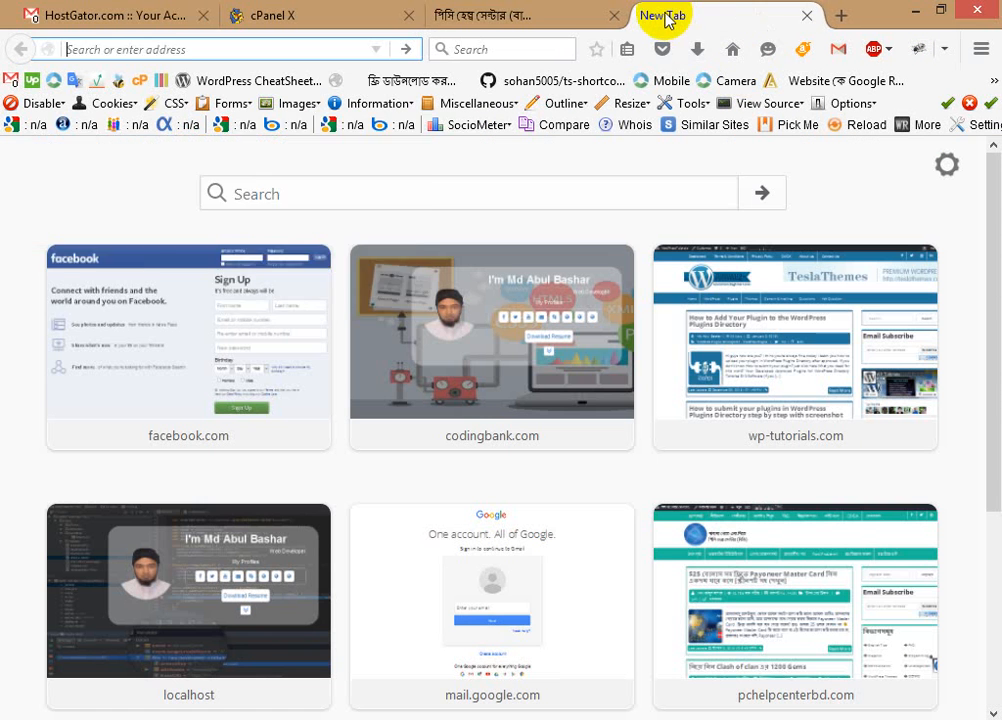
key(ctrl+v)
text(/blo)
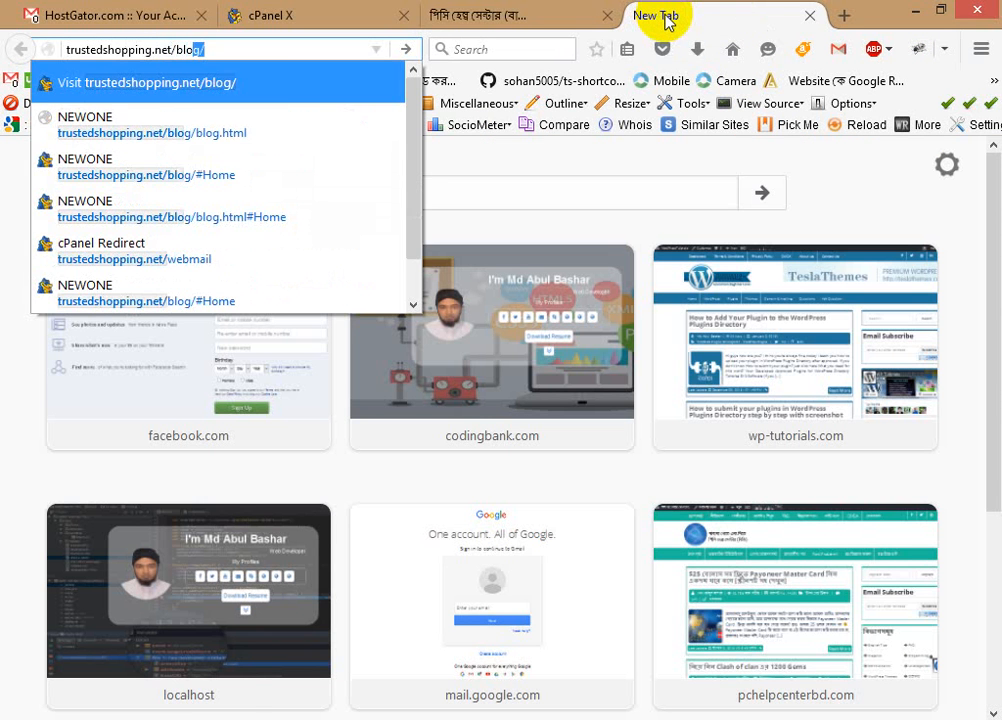
text(g/)
key(Return)
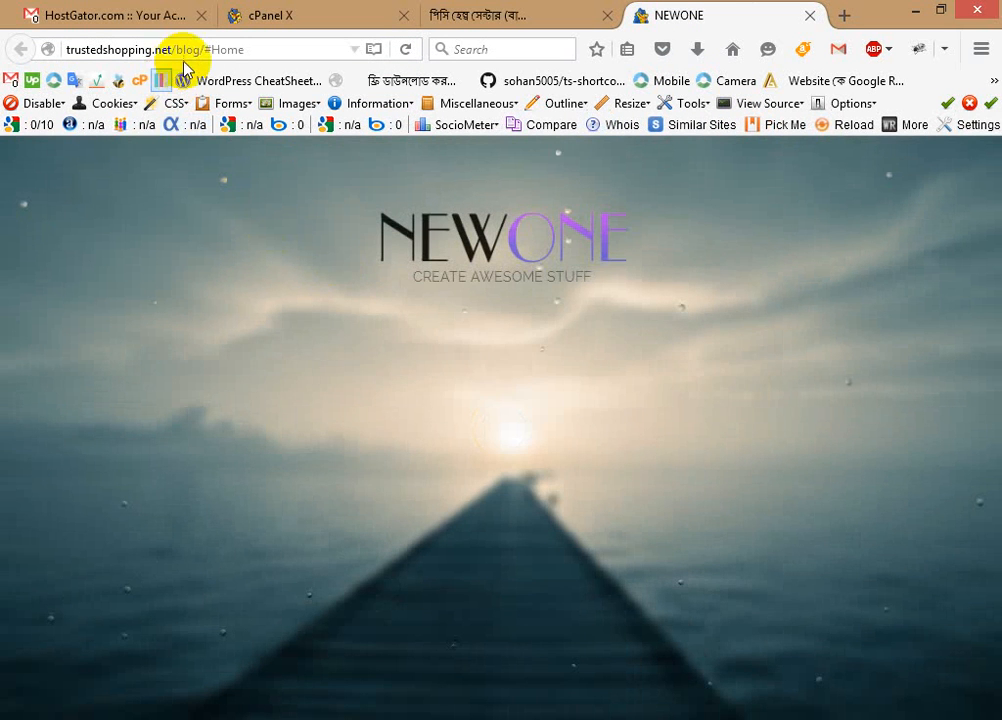
drag(201, 50, 63, 49)
Step: Return to the subdomain form and set the document root to public_html/blog
click(390, 17)
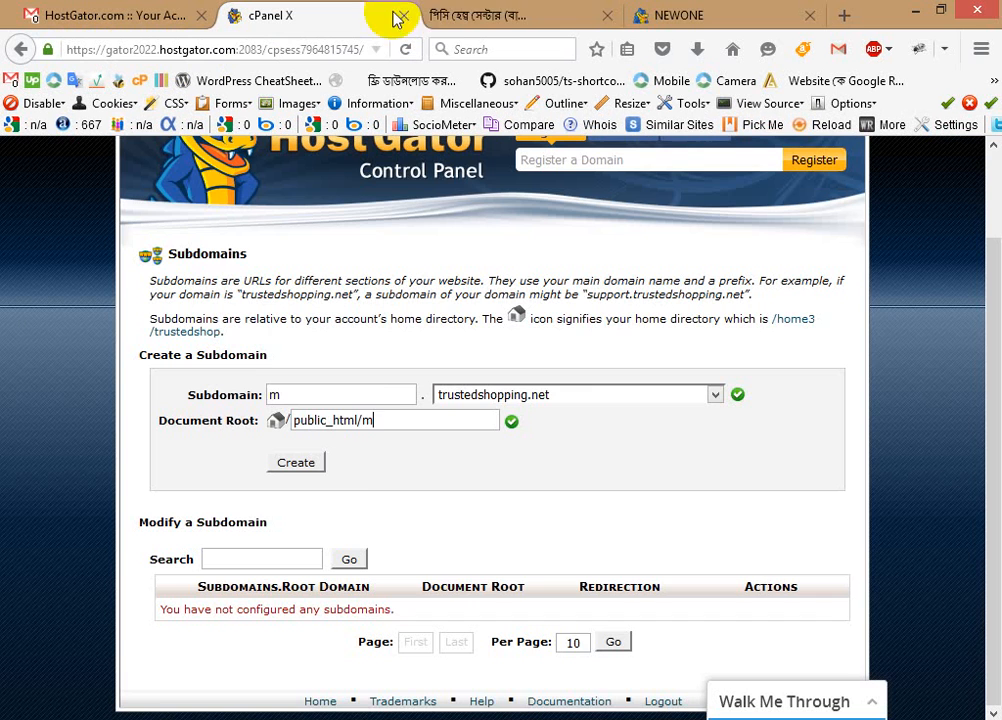
double_click(371, 420)
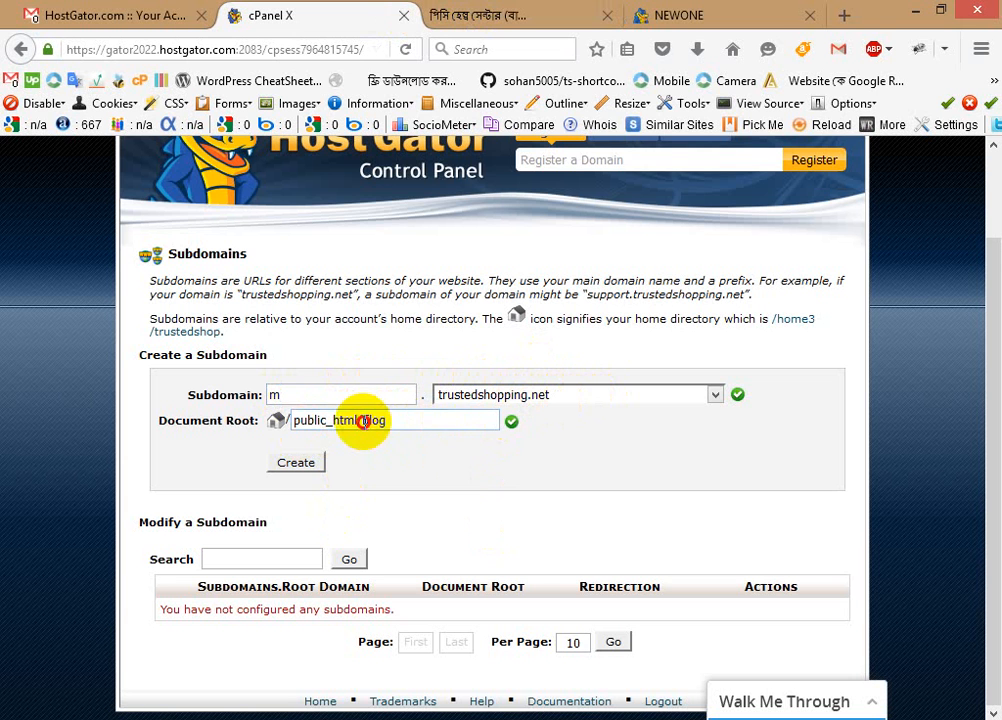
drag(363, 420, 285, 423)
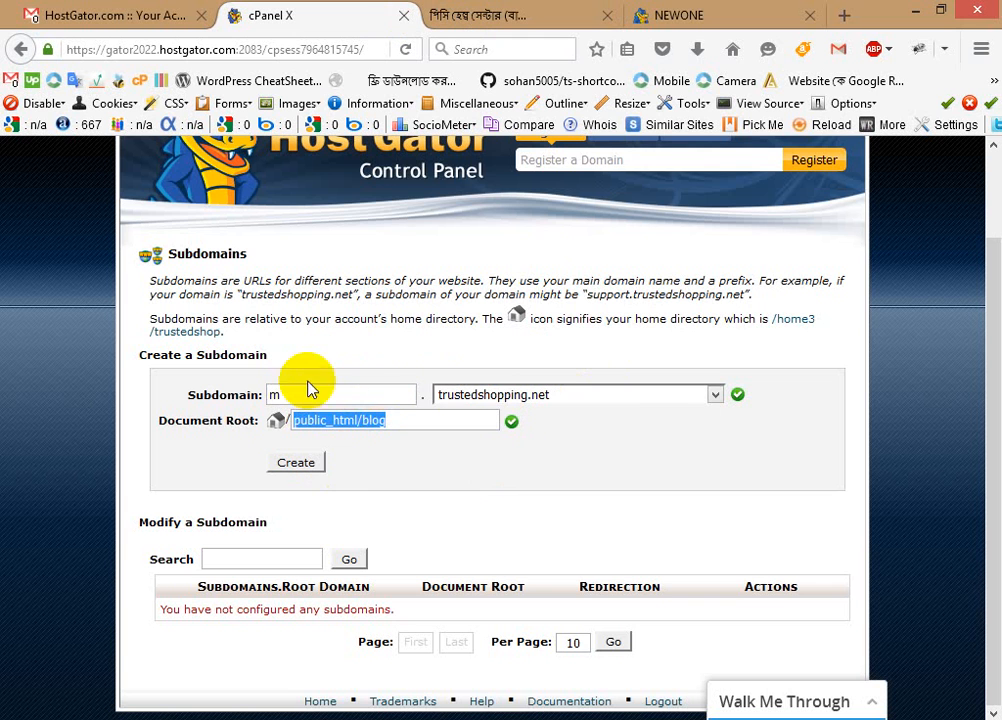
click(421, 424)
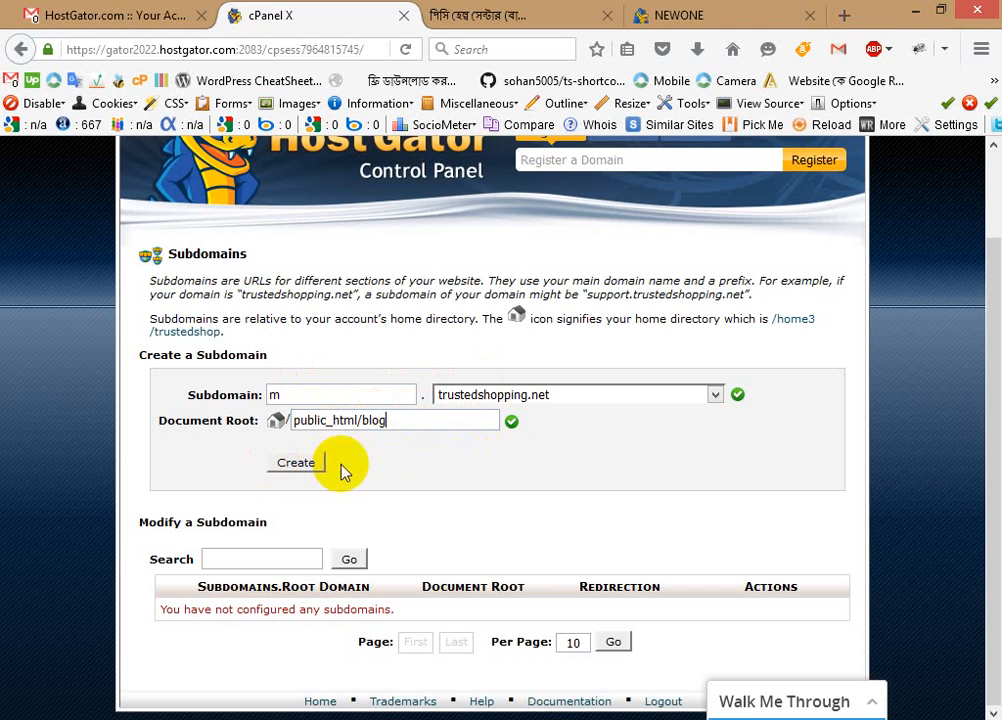
Step: Compare the form with the open blog site's address and create the subdomain m.trustedshopping.net
click(703, 16)
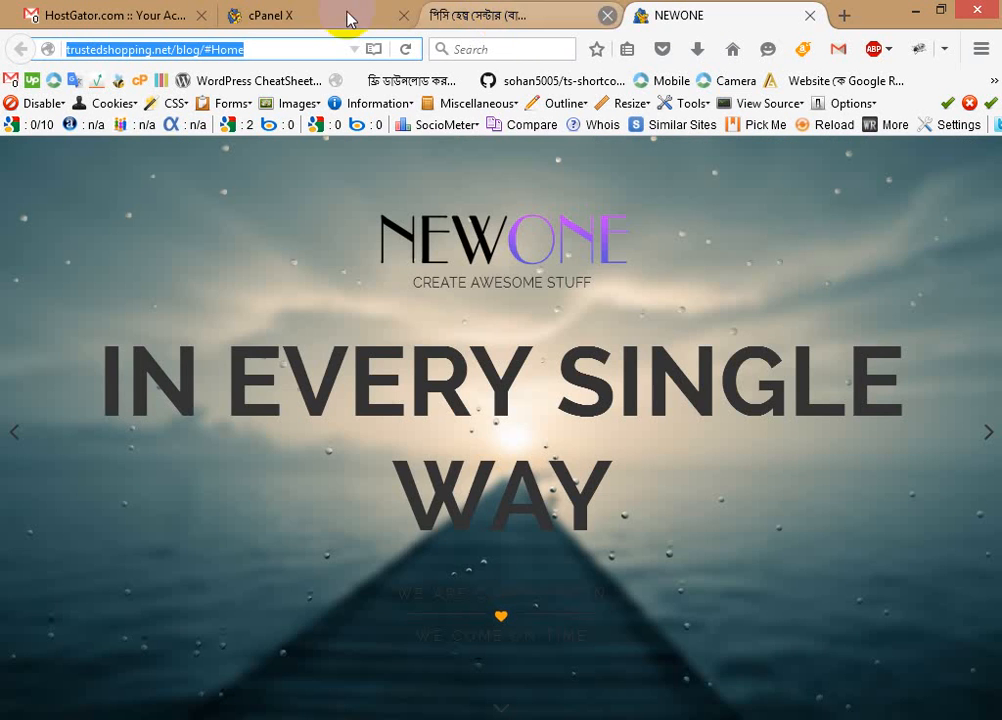
click(305, 18)
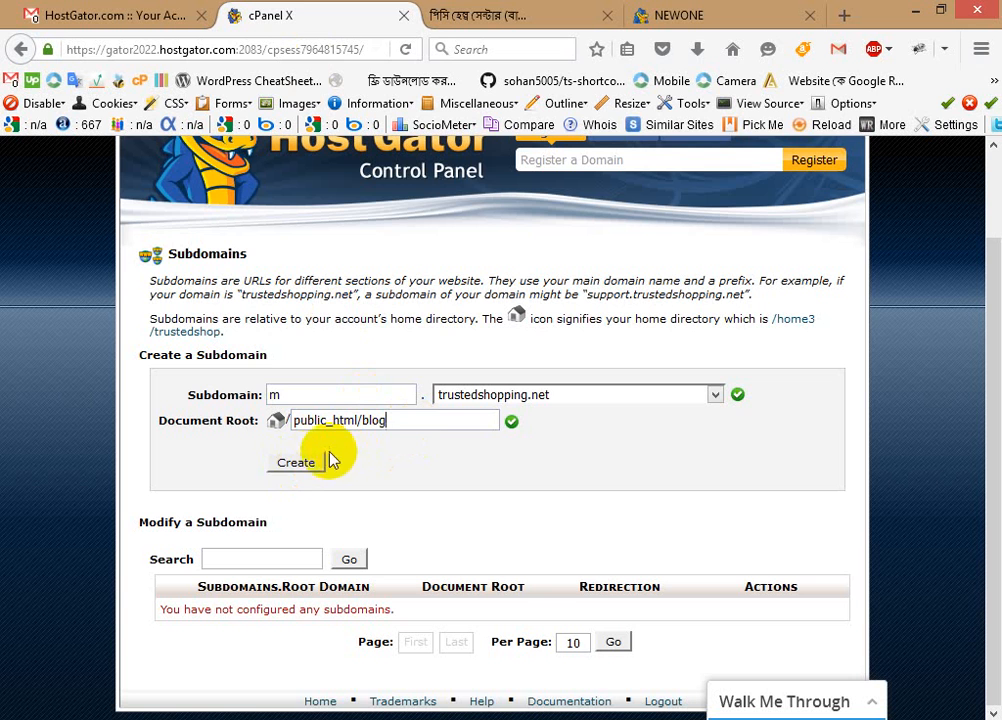
click(297, 465)
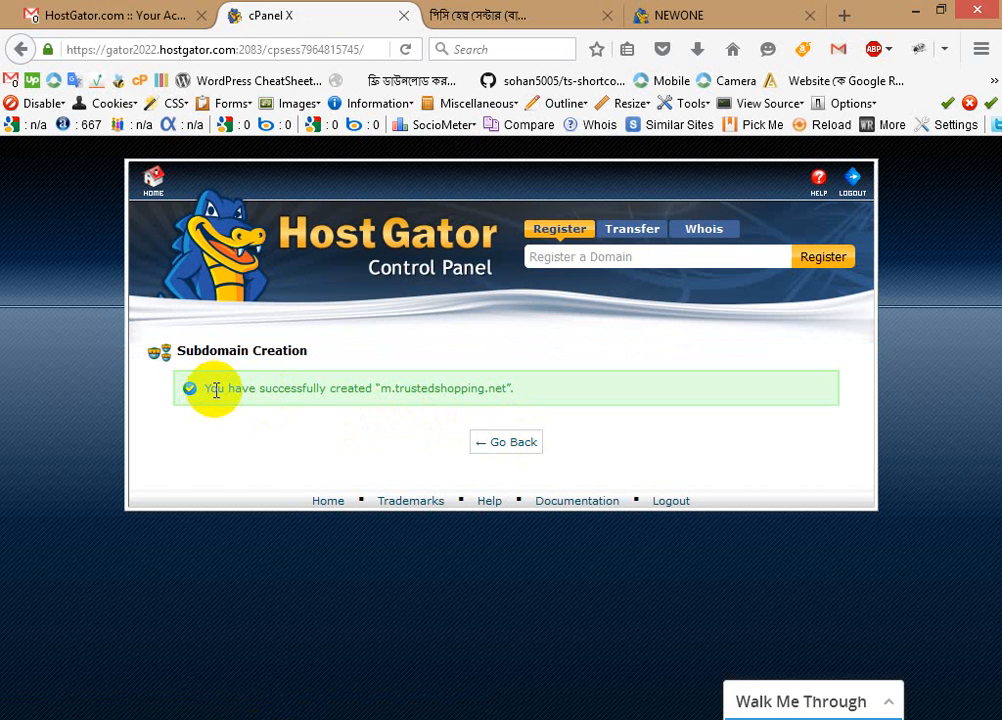
Step: Read the subdomain creation message and open m.trustedshopping.net from it in a new tab
drag(269, 388, 342, 388)
drag(468, 388, 473, 388)
click(508, 384)
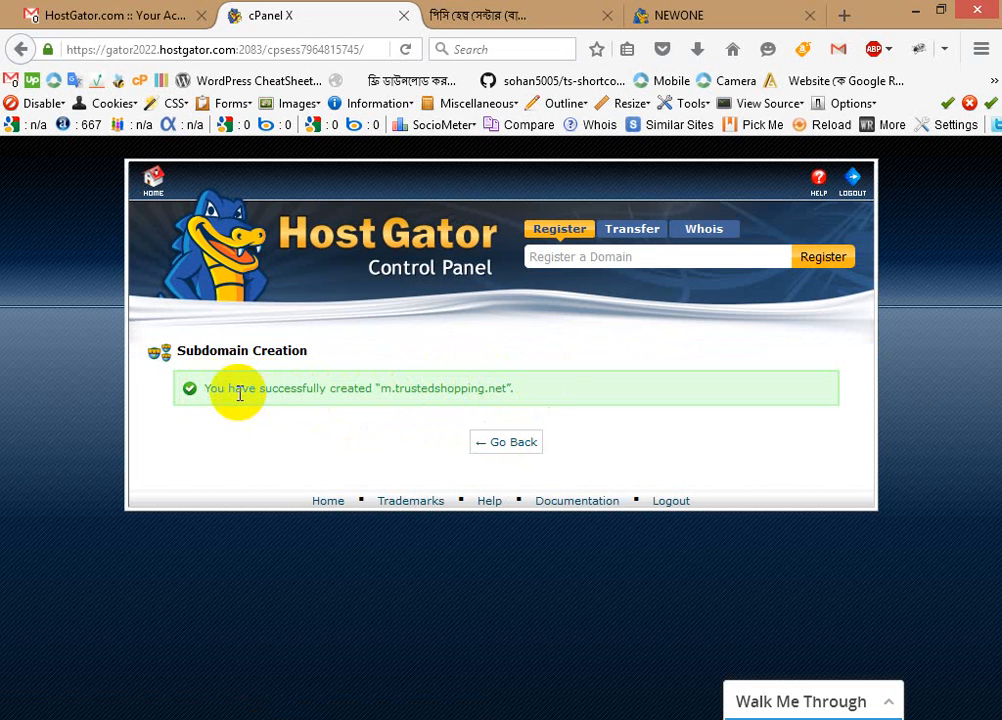
drag(235, 388, 348, 393)
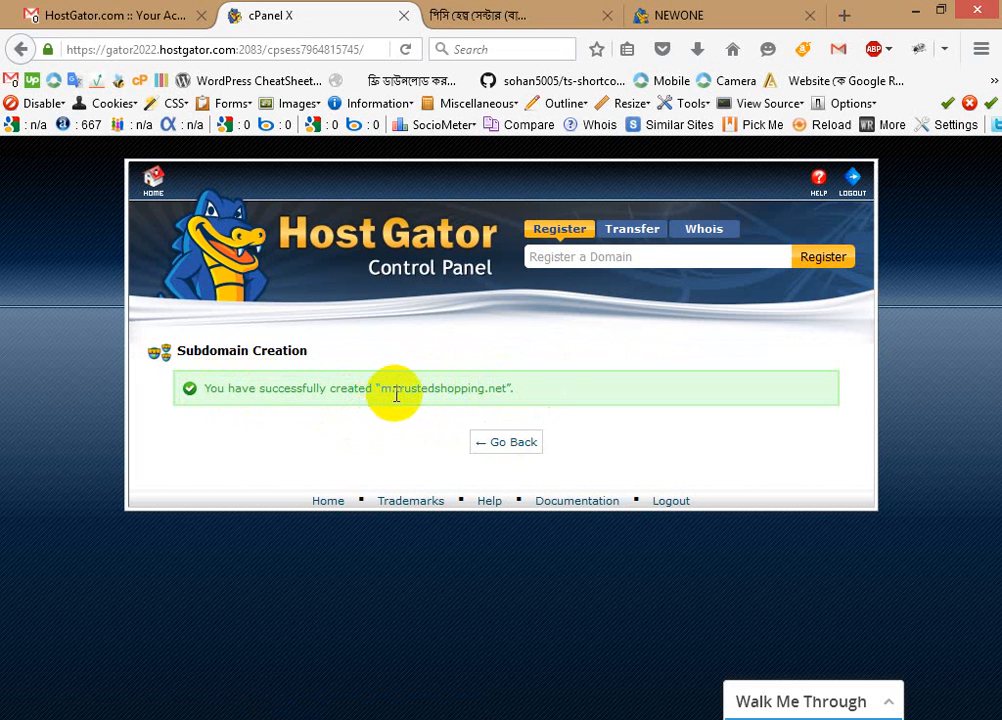
drag(382, 388, 509, 388)
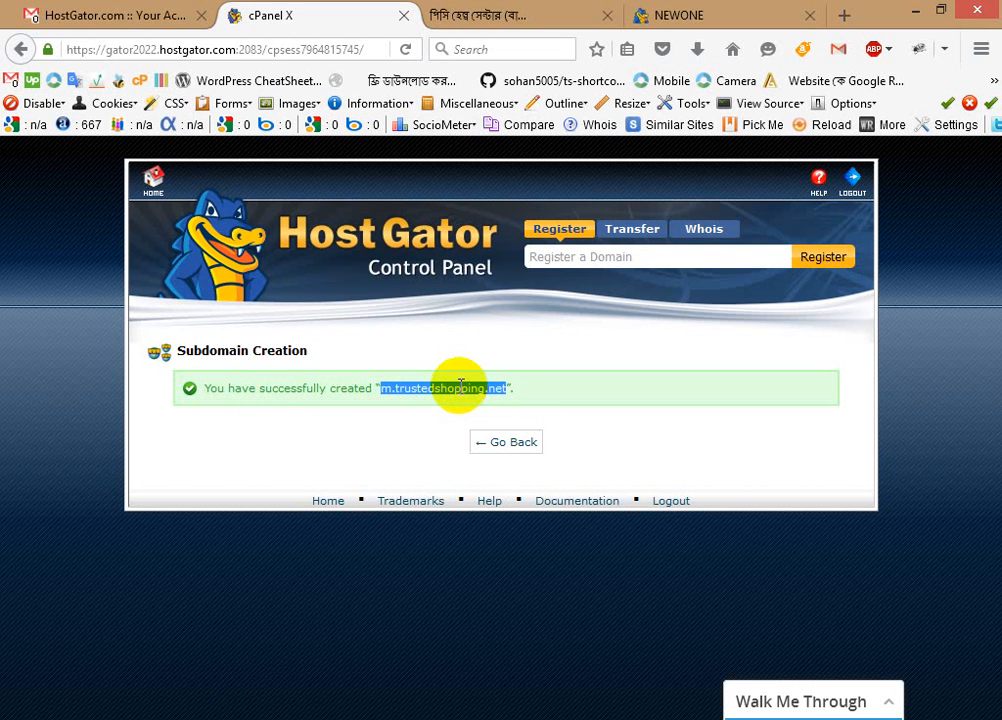
right_click(440, 392)
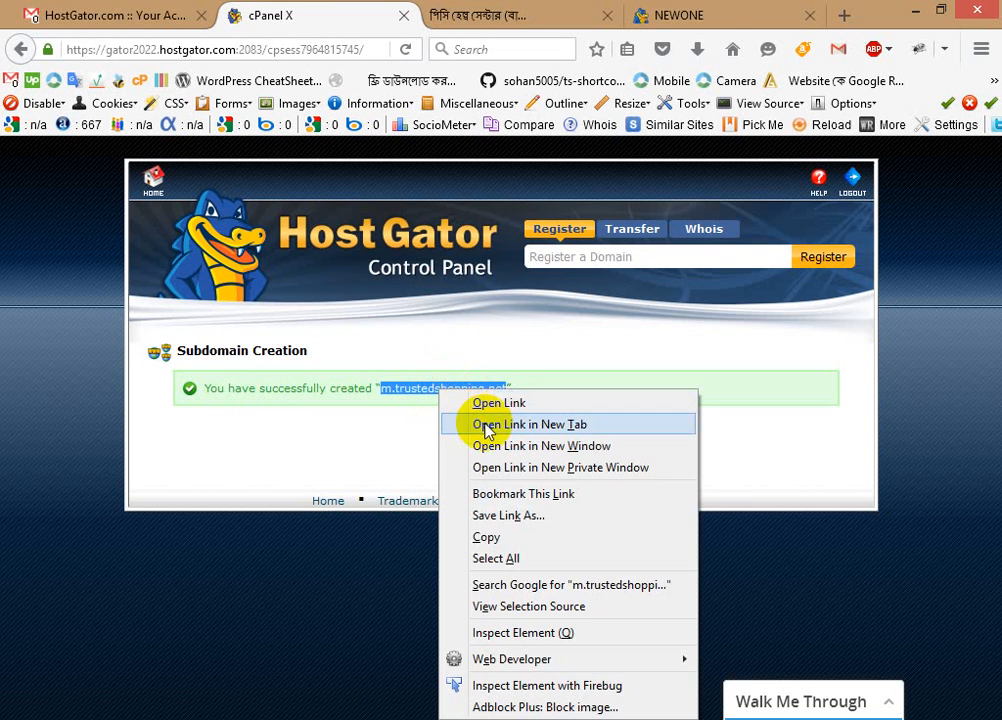
click(487, 418)
click(386, 17)
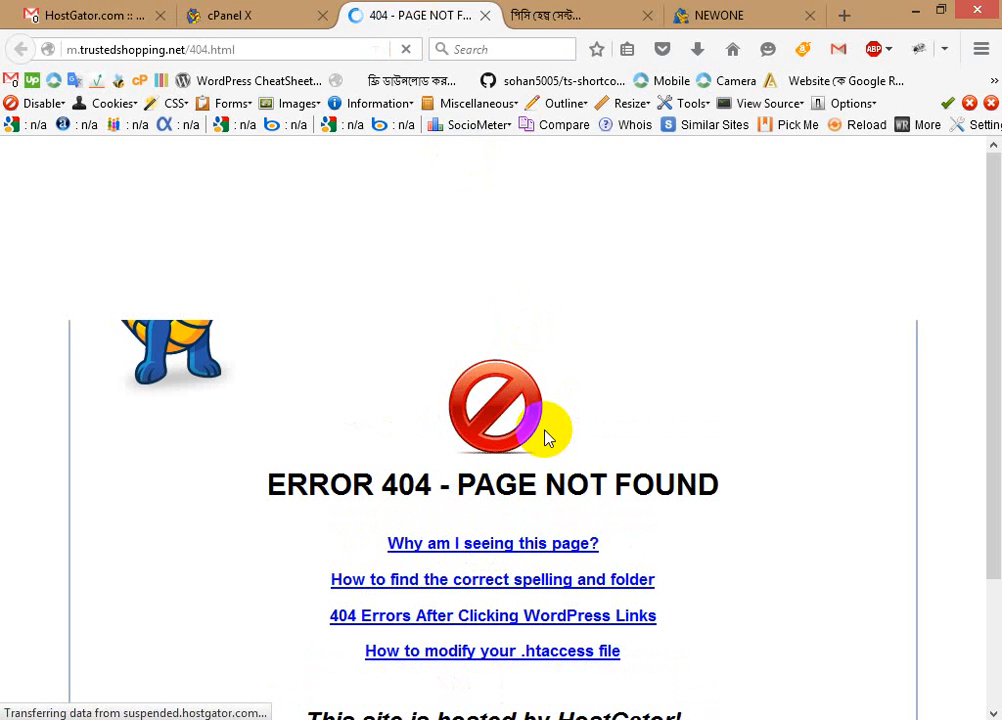
Step: Compare the subdomain's page with the creation message and go back to the control panel's home page
click(250, 16)
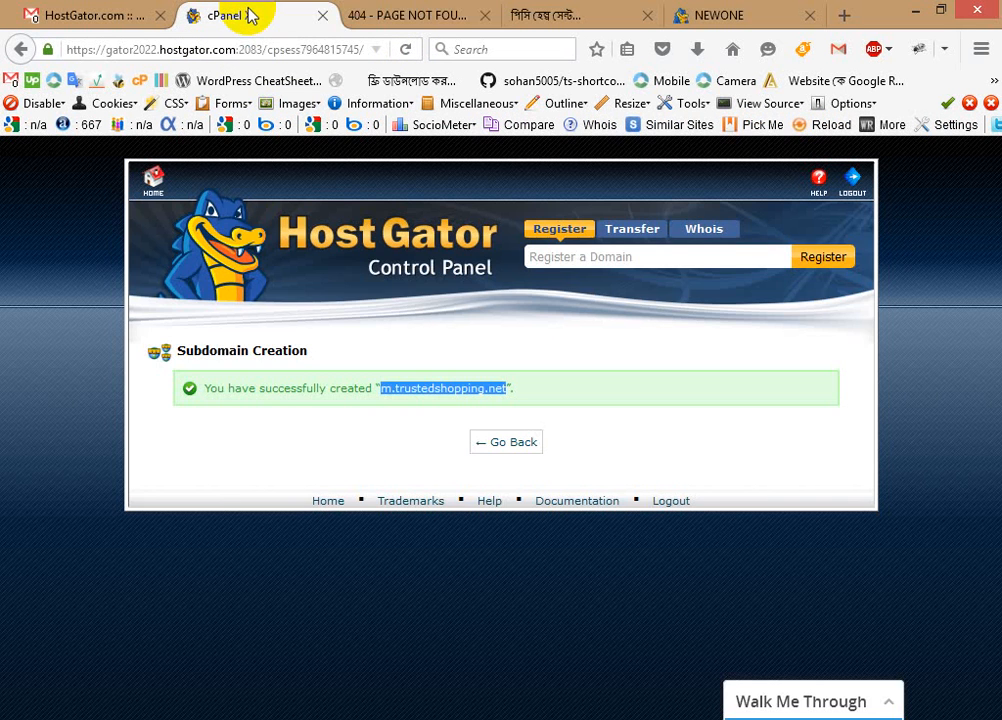
click(380, 12)
click(255, 15)
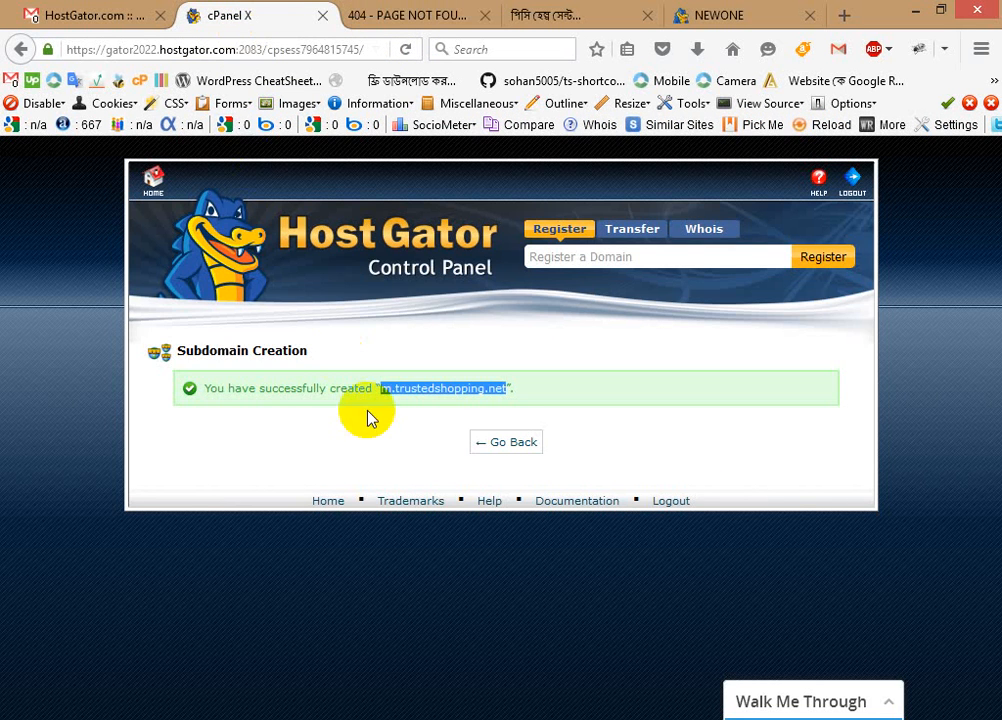
click(158, 178)
key(ctrl+Tab)
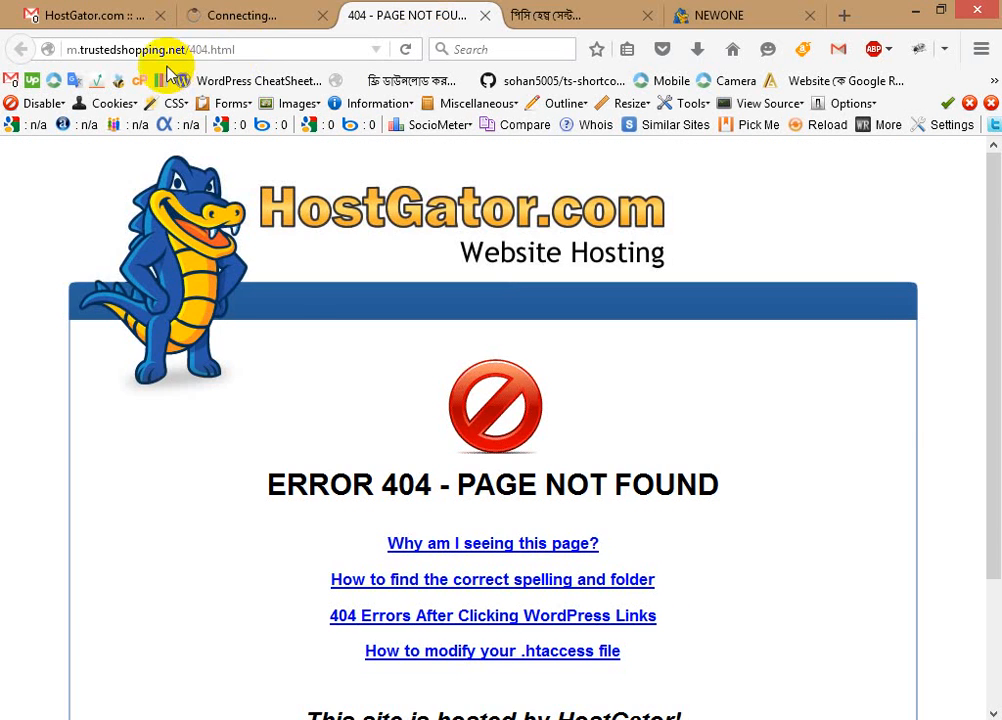
click(233, 16)
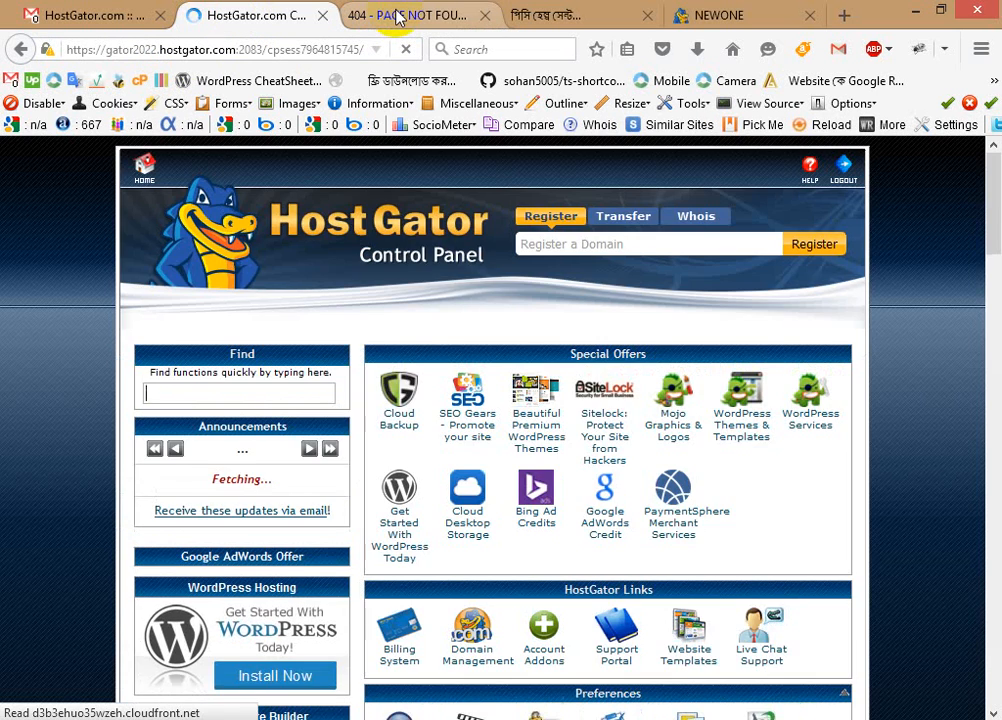
Step: Dismiss the Kabbage advertisement, open the File Manager for trustedshopping.net and go into the blog folder
scroll(74, 470, down, 5)
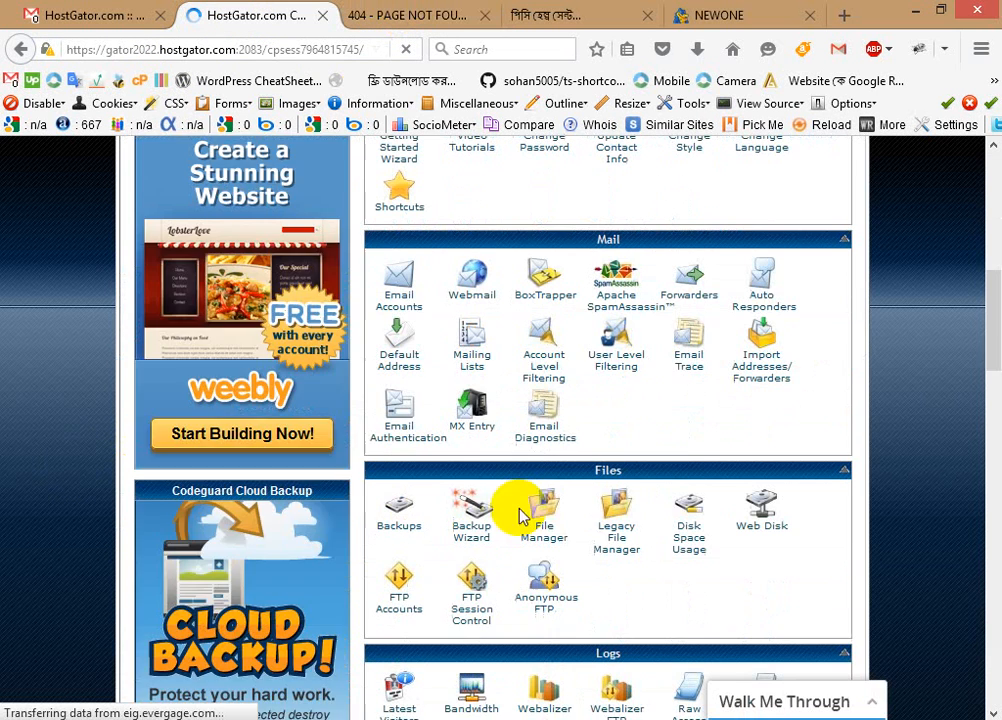
scroll(543, 540, down, 1)
click(546, 540)
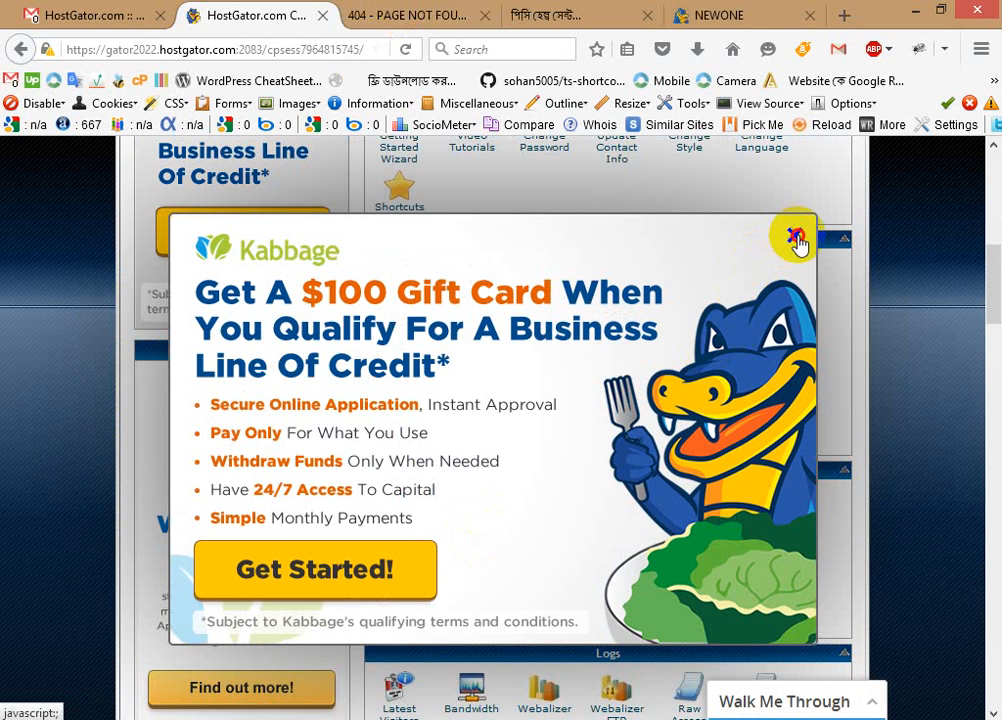
click(792, 237)
click(441, 529)
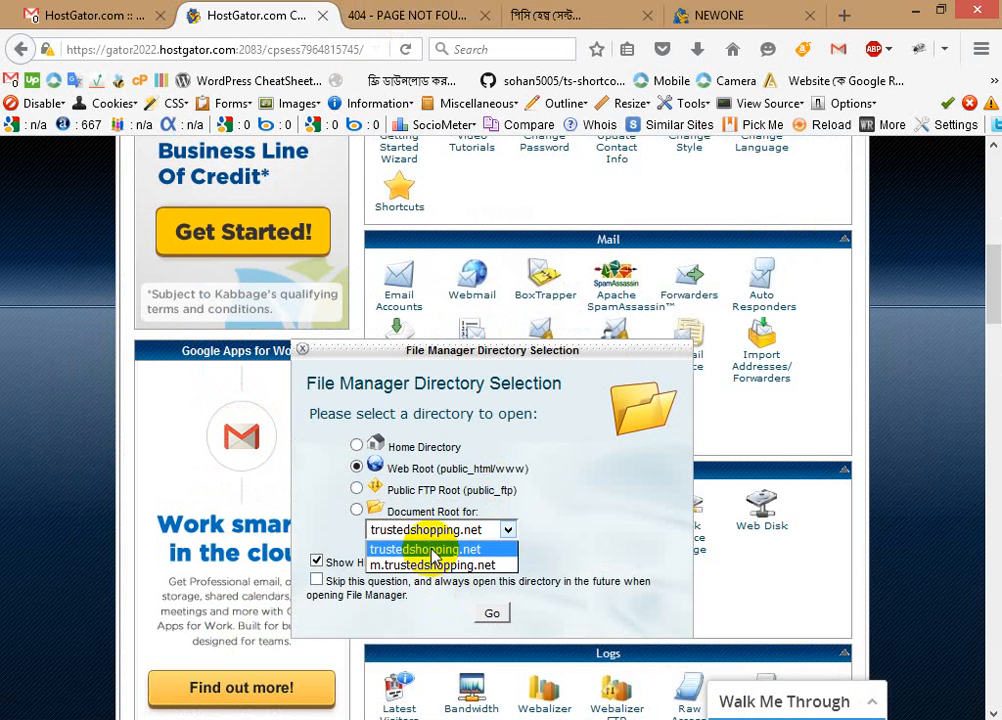
click(445, 549)
click(496, 615)
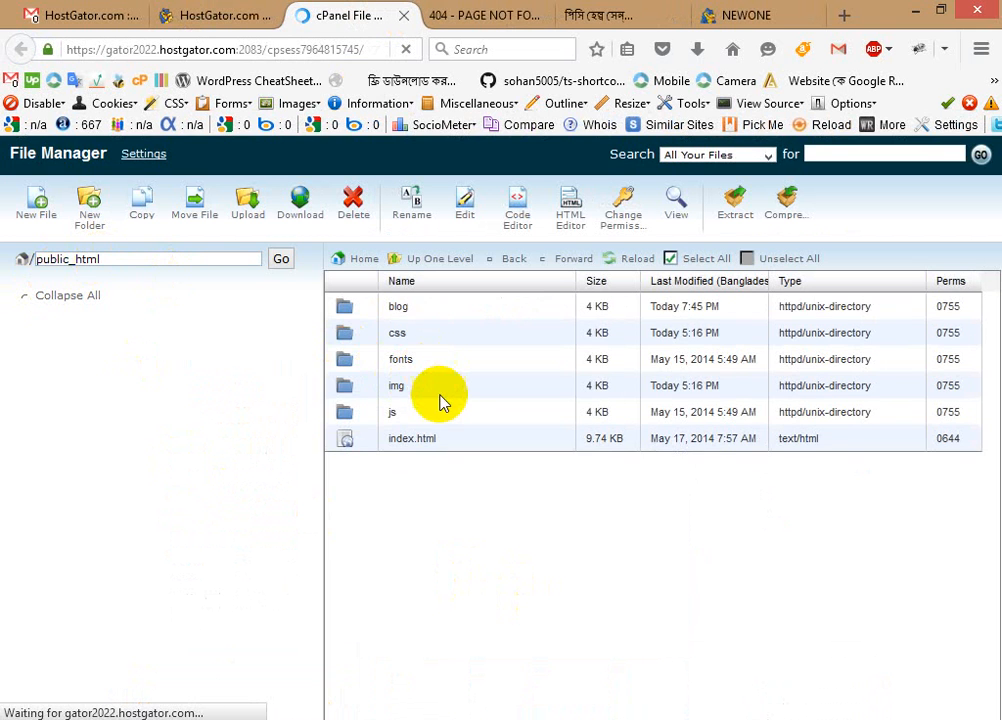
double_click(418, 312)
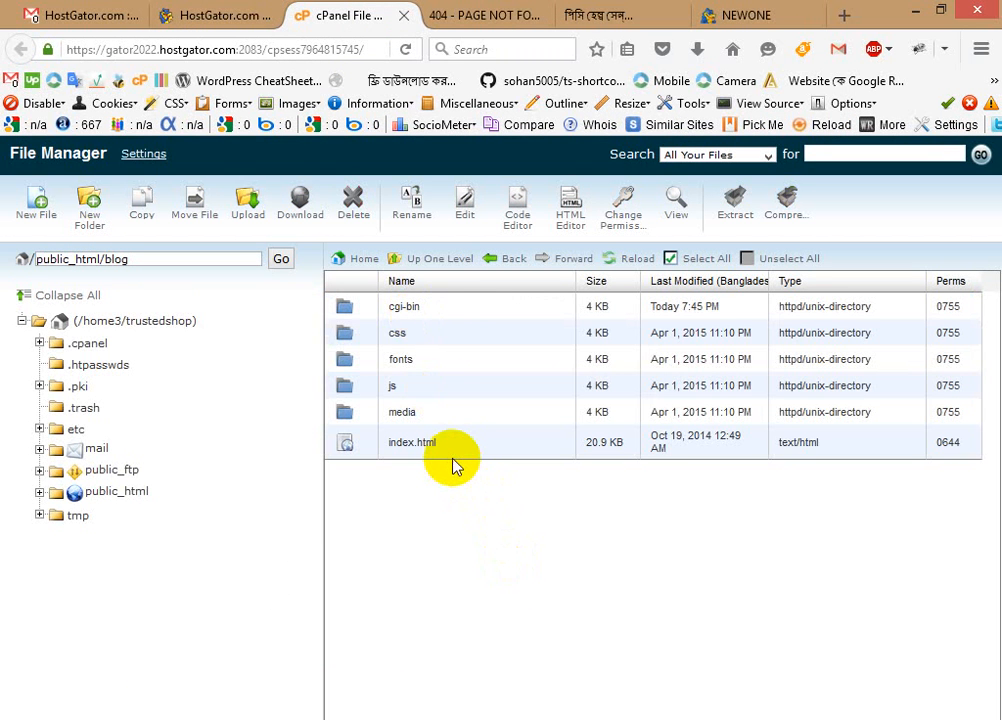
Step: Load m.trustedshopping.net/index.html in the subdomain's tab, checking the file name against the blog folder
click(468, 16)
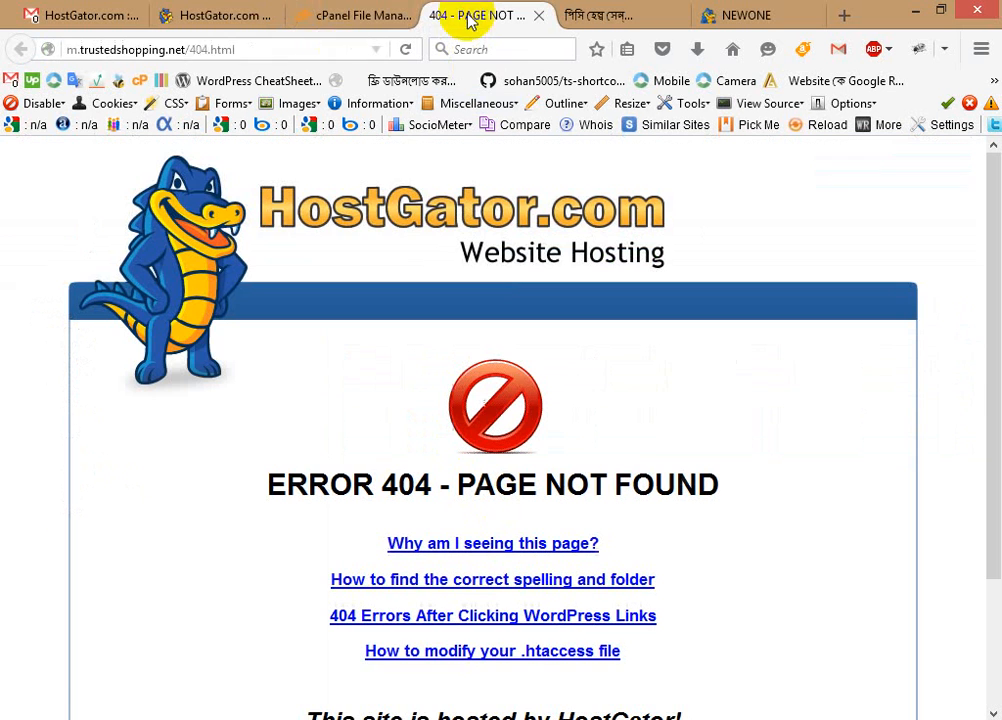
click(192, 49)
drag(248, 49, 325, 49)
text(indx)
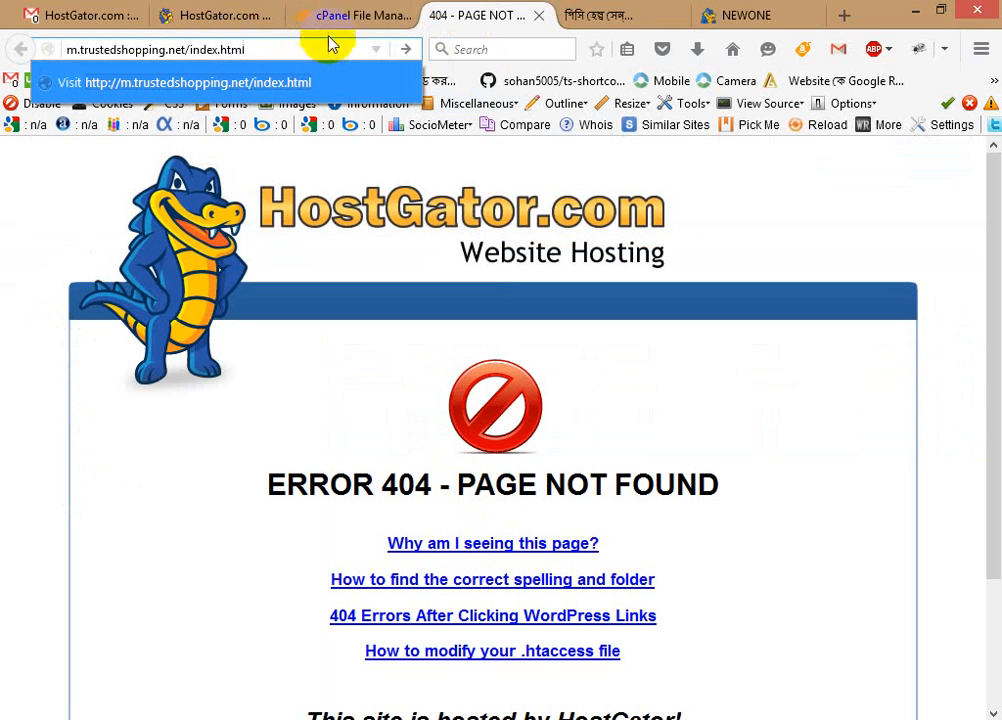
click(338, 16)
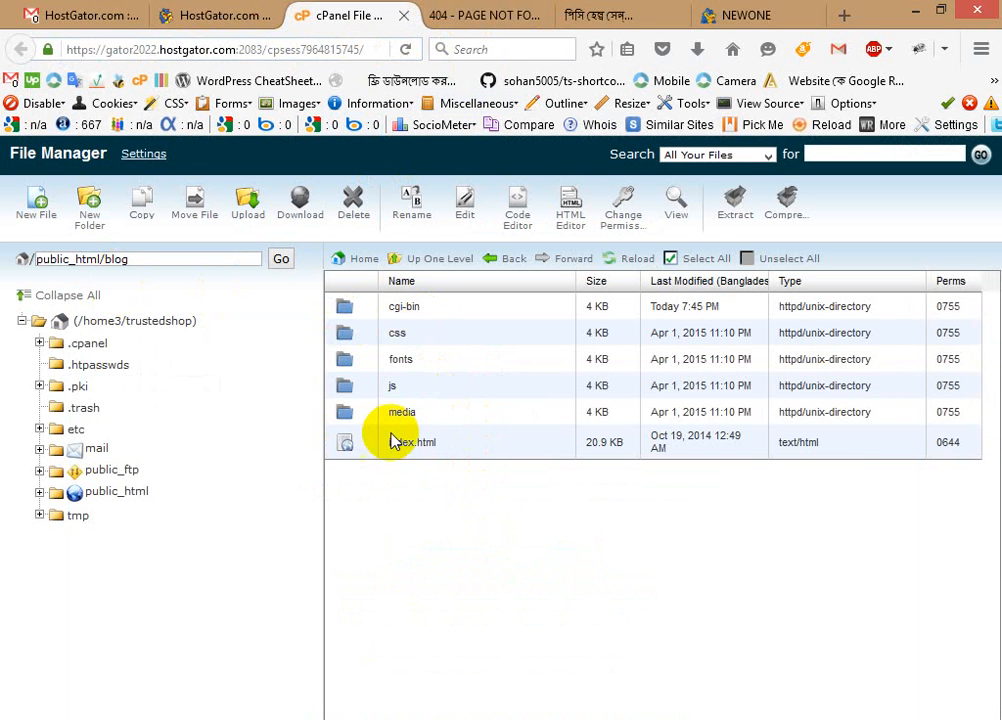
click(452, 17)
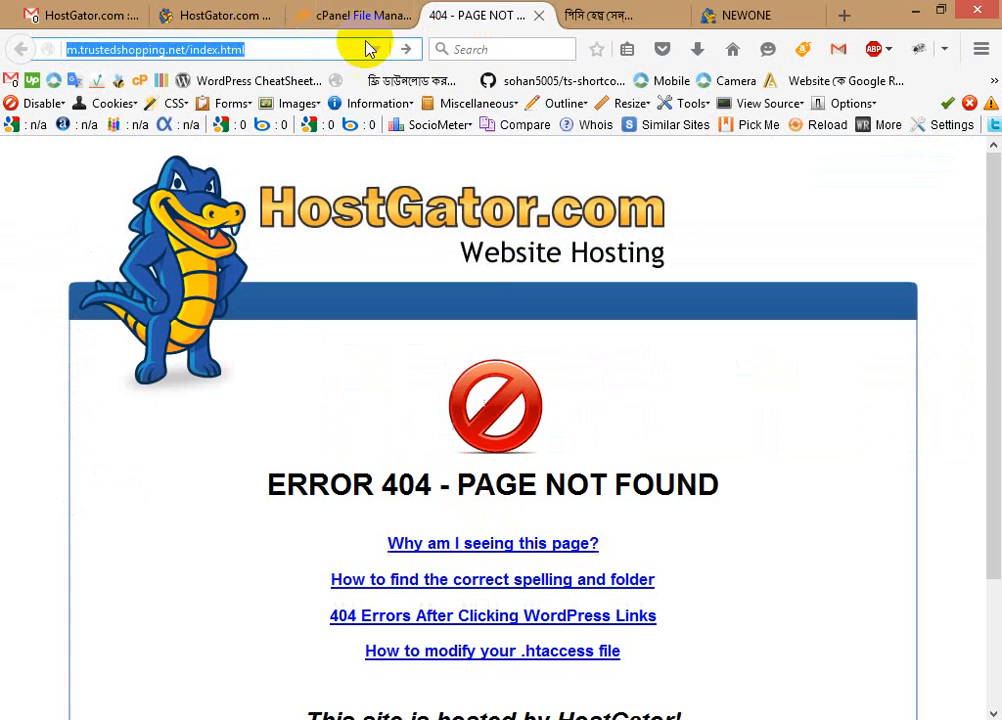
click(277, 53)
key(Return)
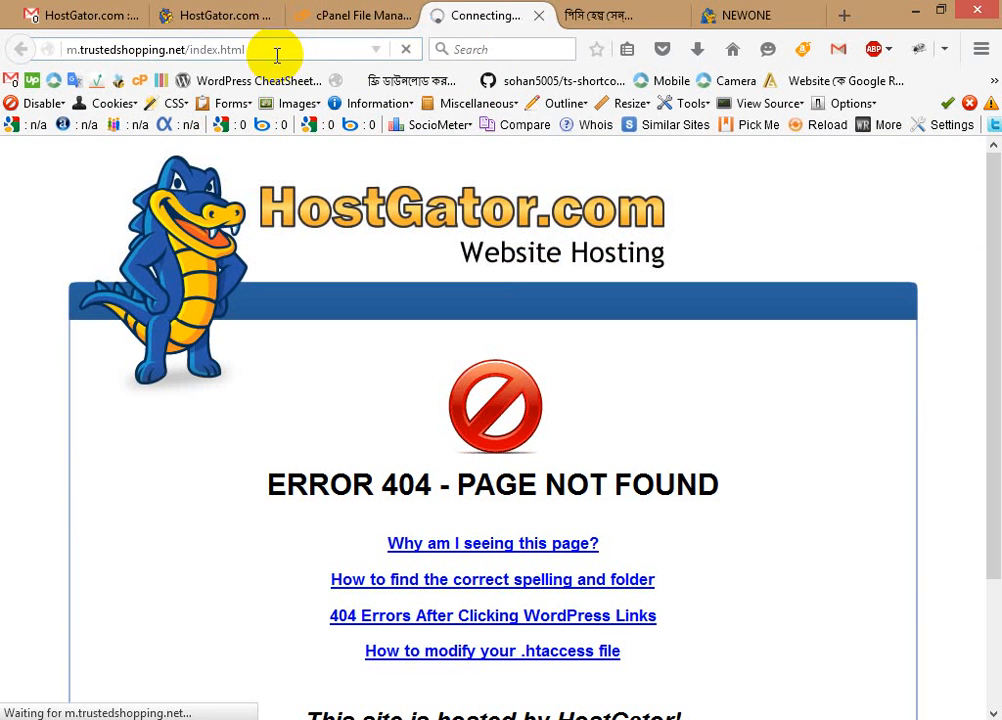
Step: Recheck index.html in the blog folder and open the control panel's Subdomains page at the list of existing subdomains
click(331, 14)
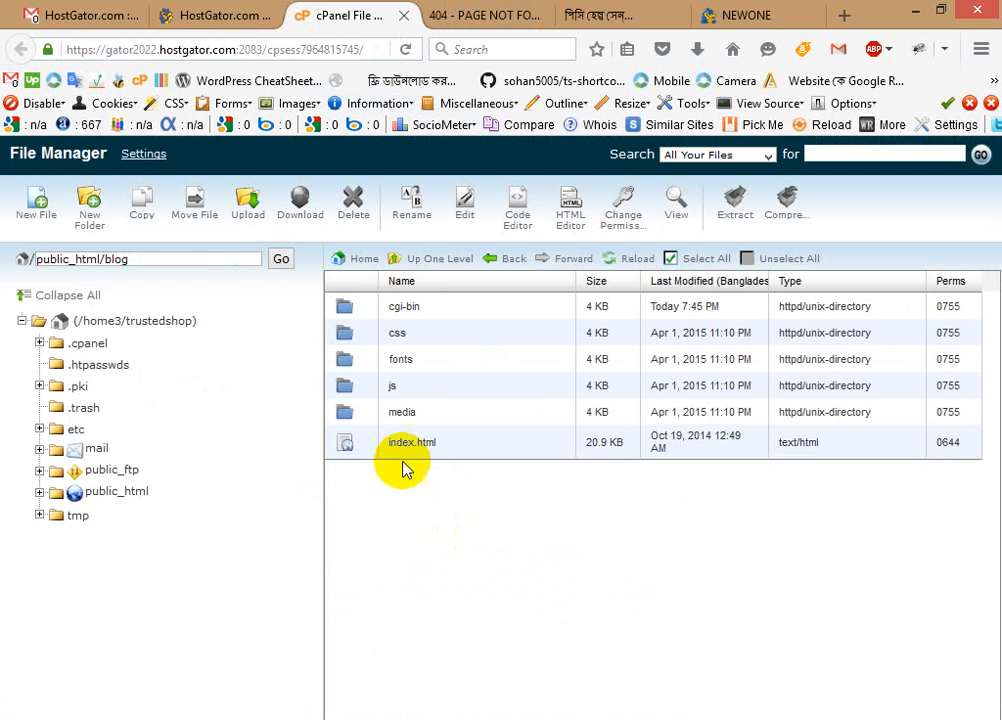
click(205, 15)
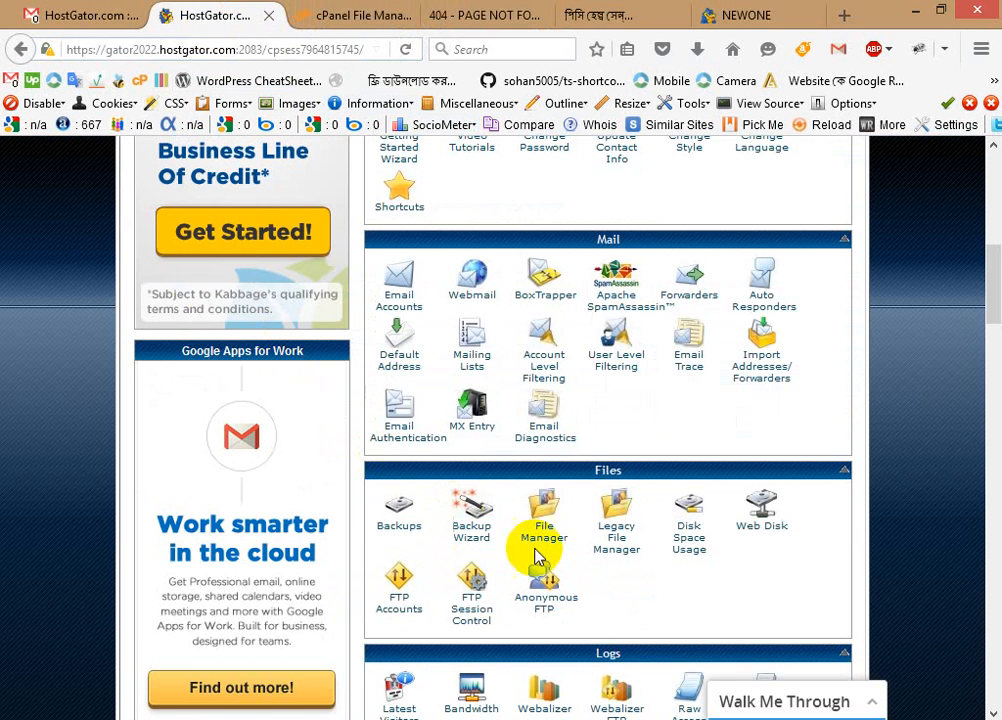
scroll(560, 550, down, 5)
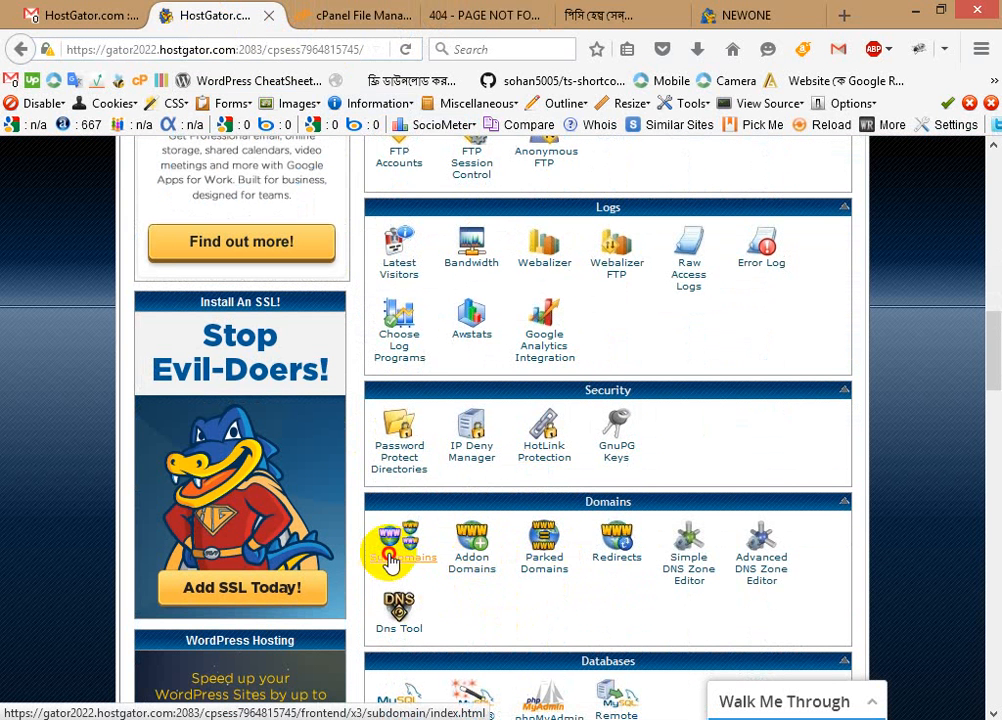
click(398, 575)
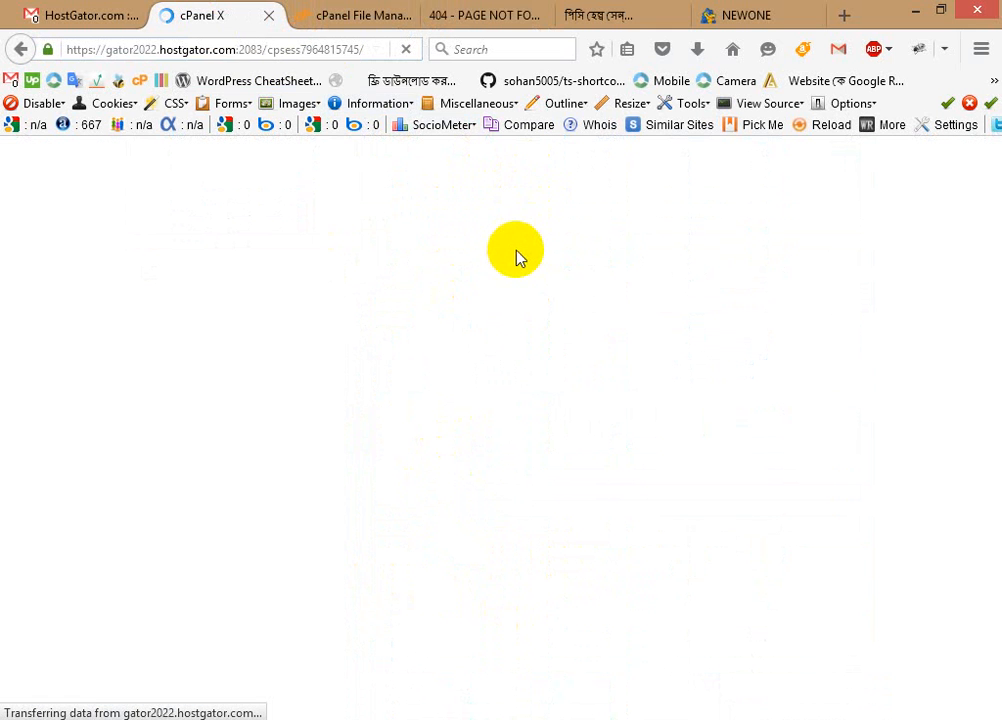
scroll(657, 476, down, 2)
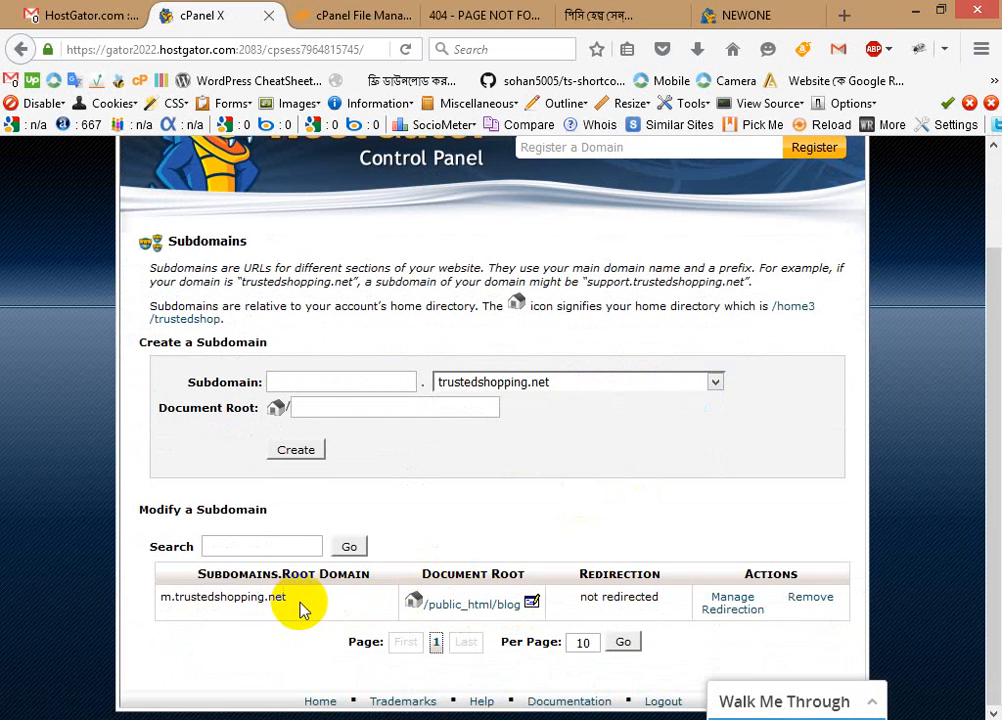
Step: Change the document root of m.trustedshopping.net to public_html/m
click(531, 602)
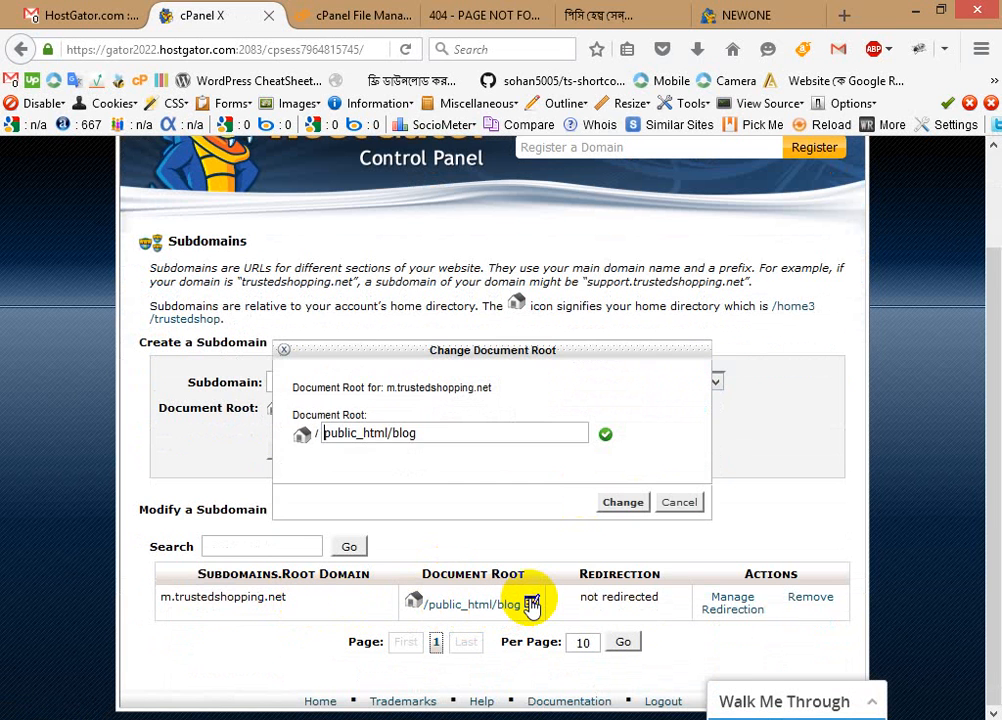
double_click(409, 433)
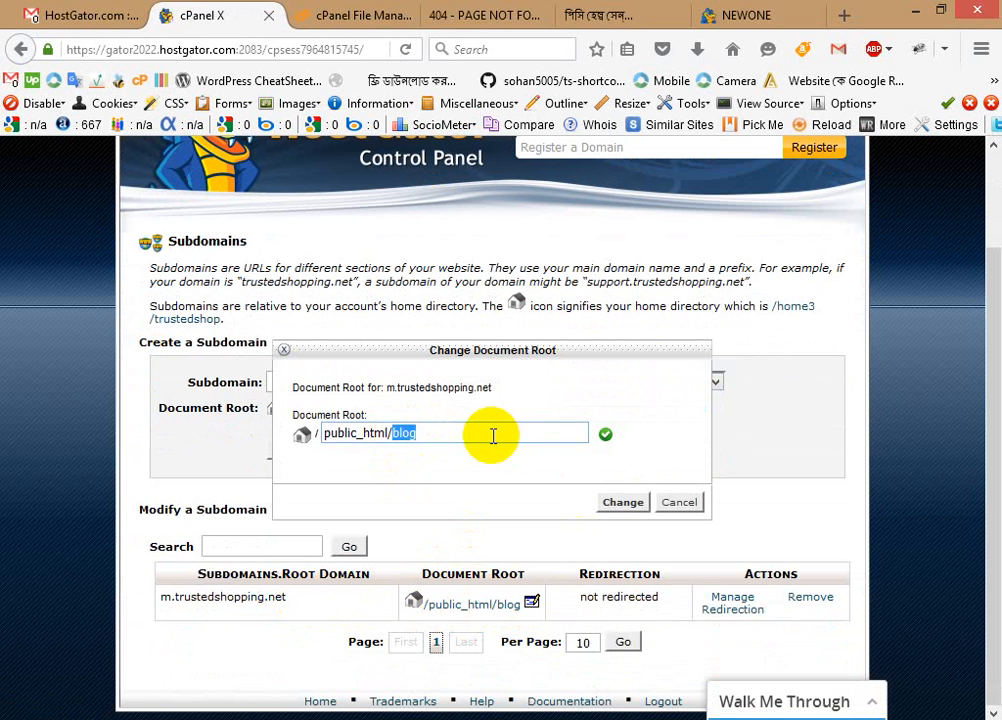
click(617, 502)
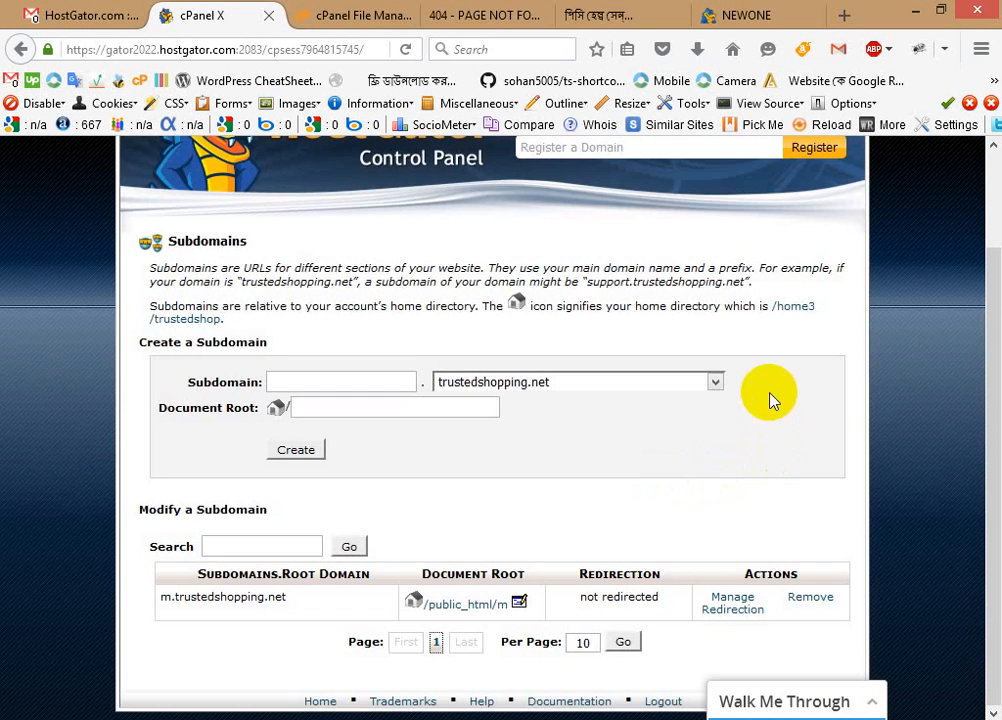
middle_click(317, 233)
middle_click(241, 280)
scroll(241, 326, up, 3)
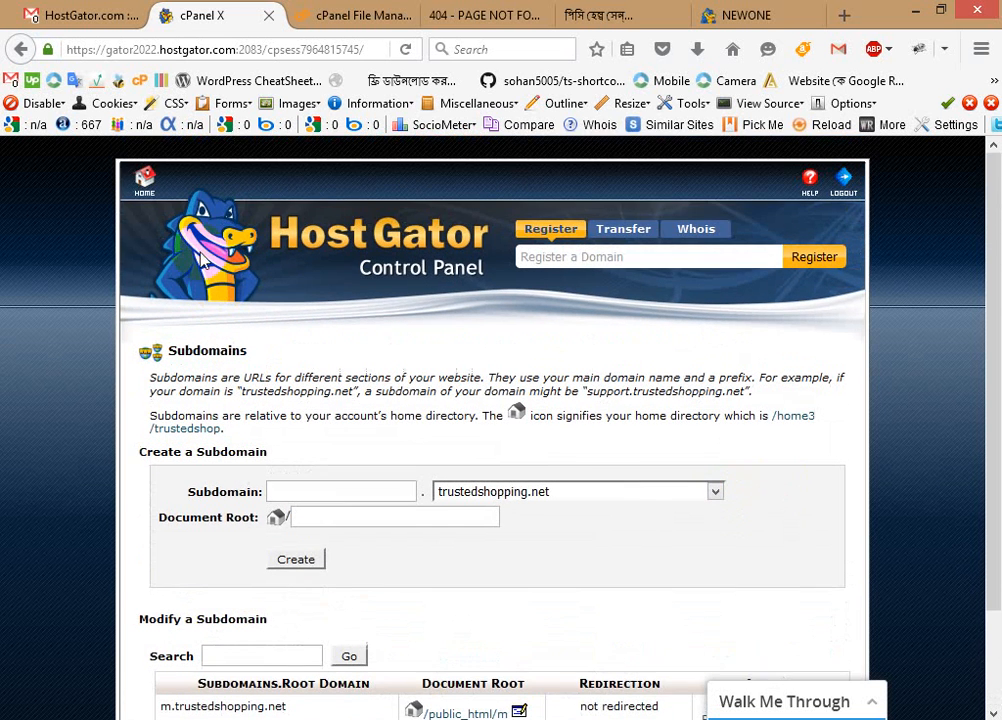
scroll(619, 476, down, 3)
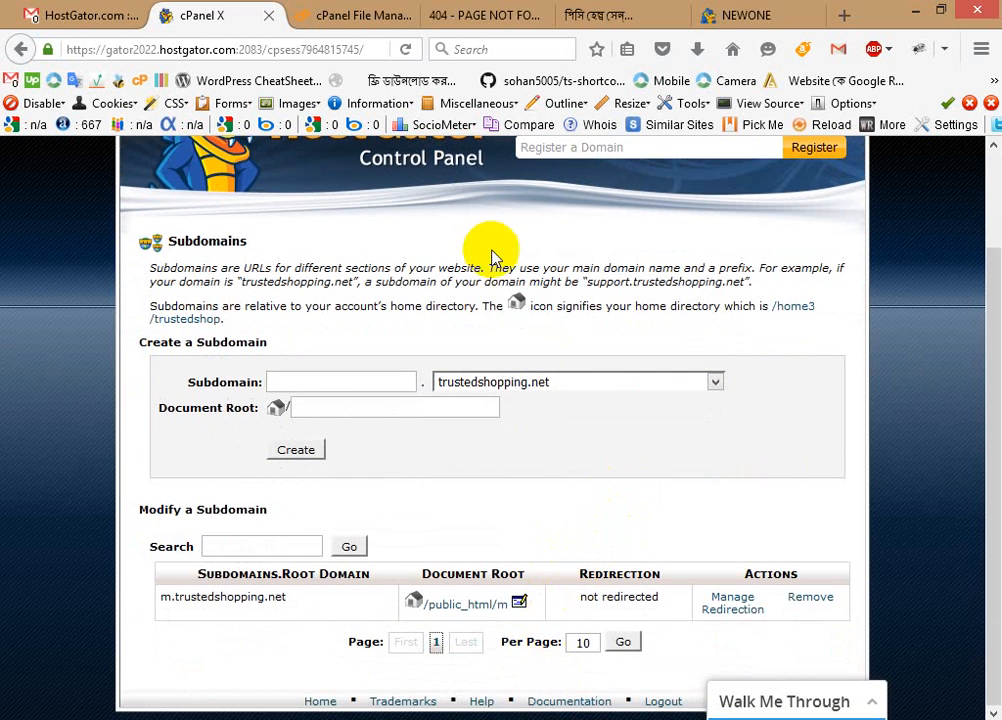
Step: In the File Manager, go up from the blog folder to public_html and open the m folder
click(340, 16)
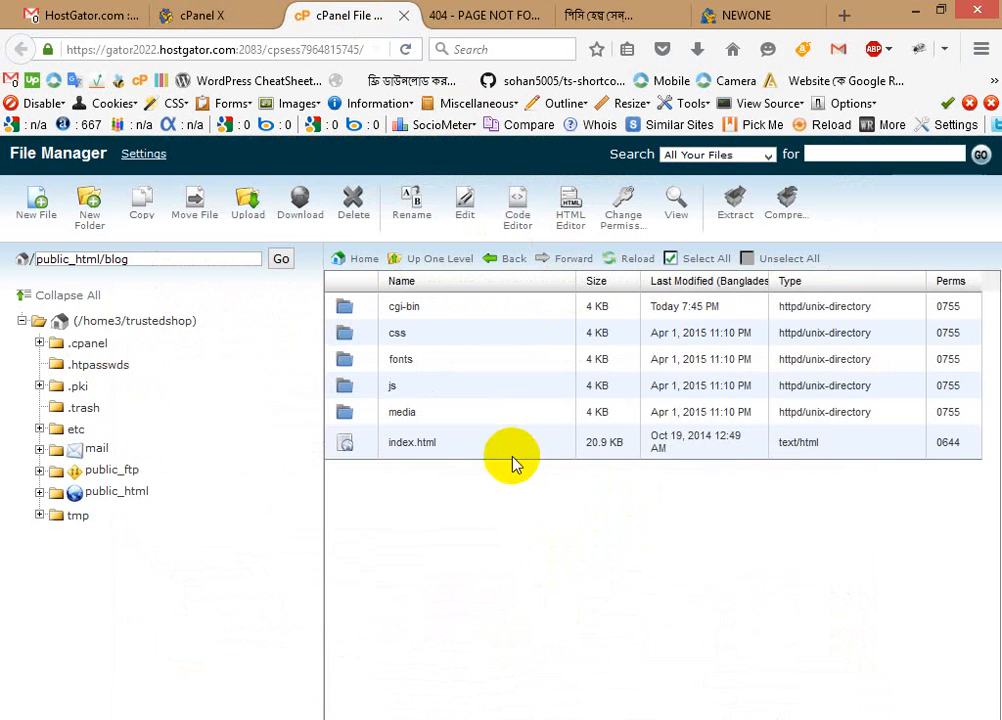
click(424, 259)
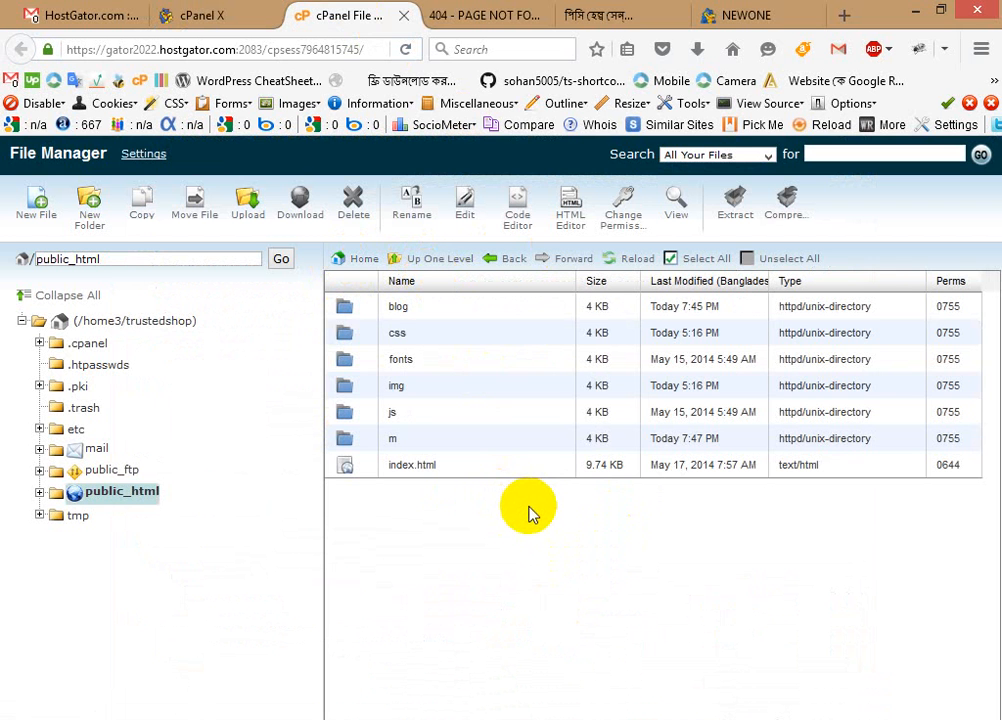
double_click(441, 443)
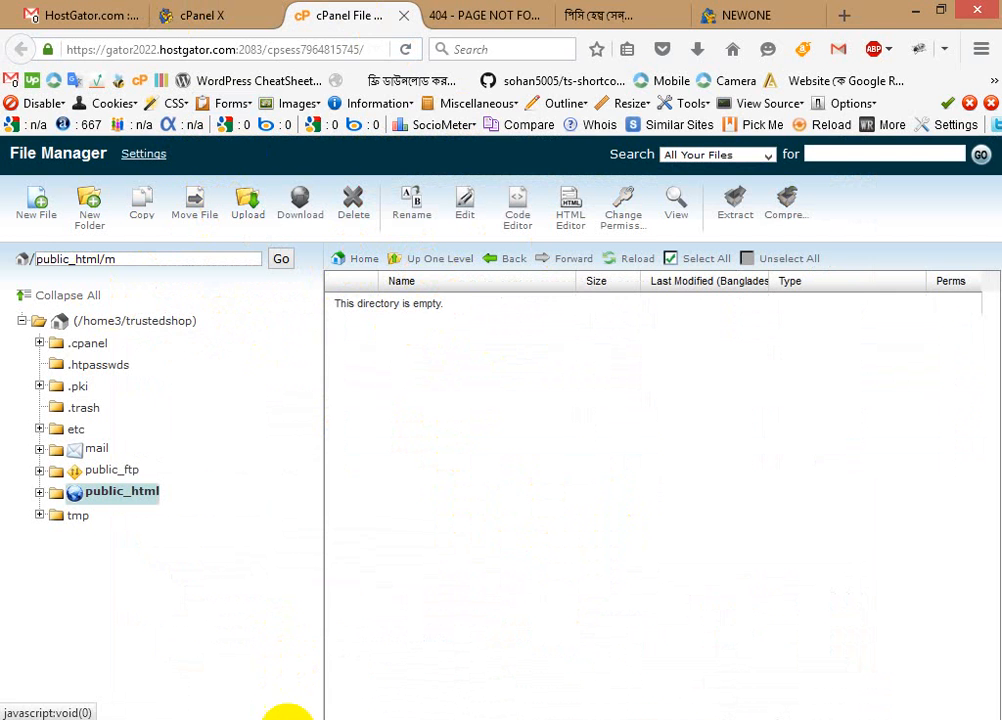
Step: Create a new text document on the Windows desktop and name it index.html, accepting the extension change
click(284, 716)
right_click(174, 520)
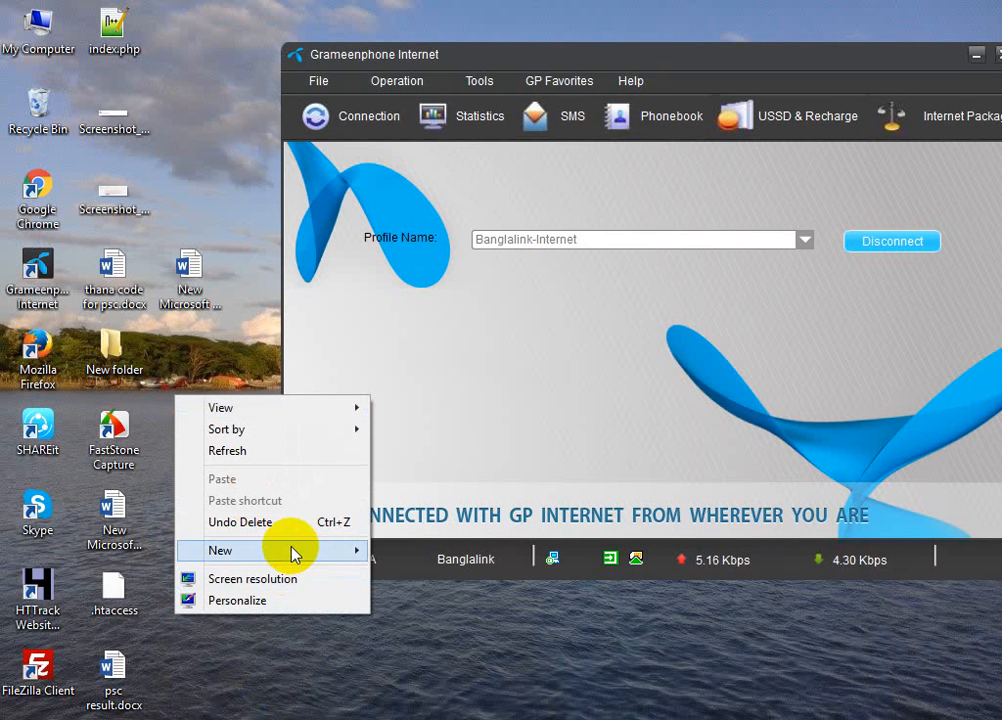
mouse_move(291, 550)
click(474, 511)
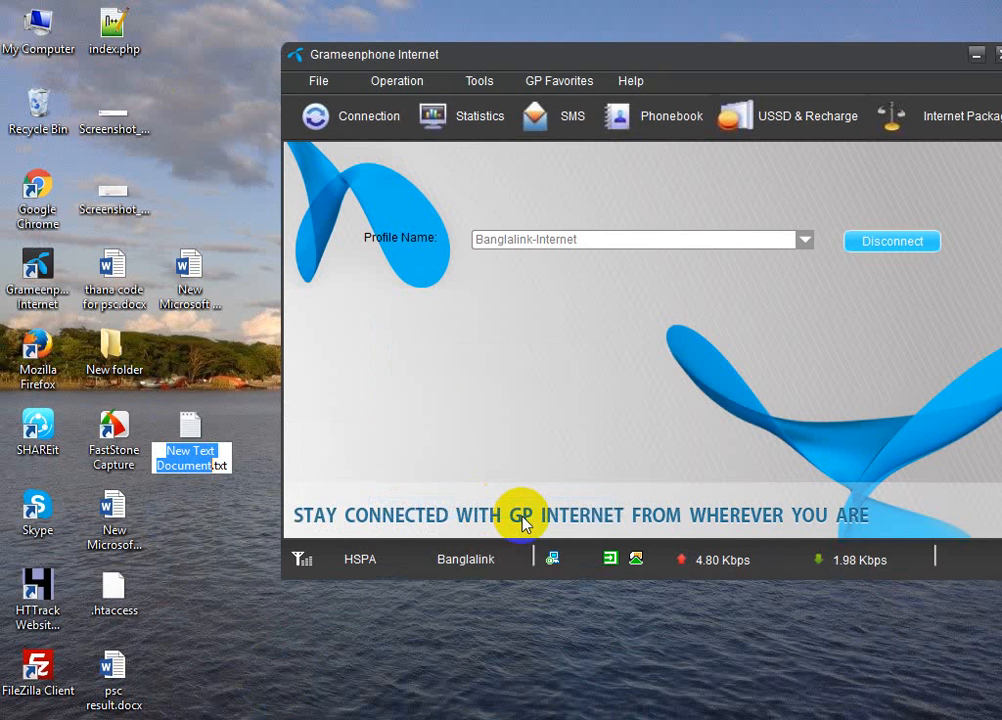
text(index.html)
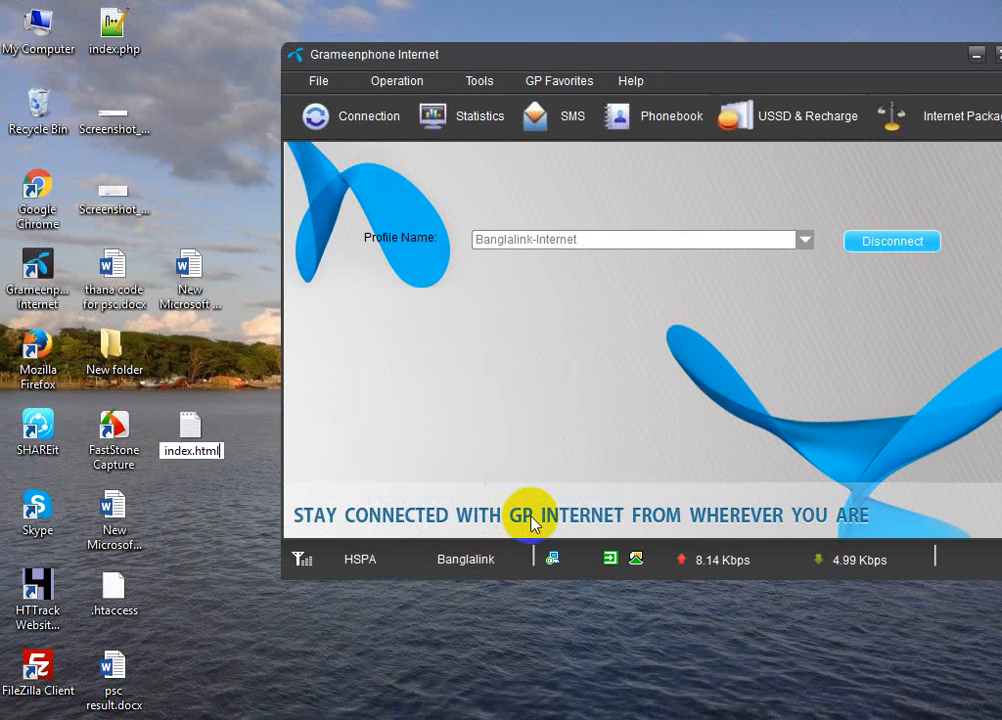
key(Return)
key(Return)
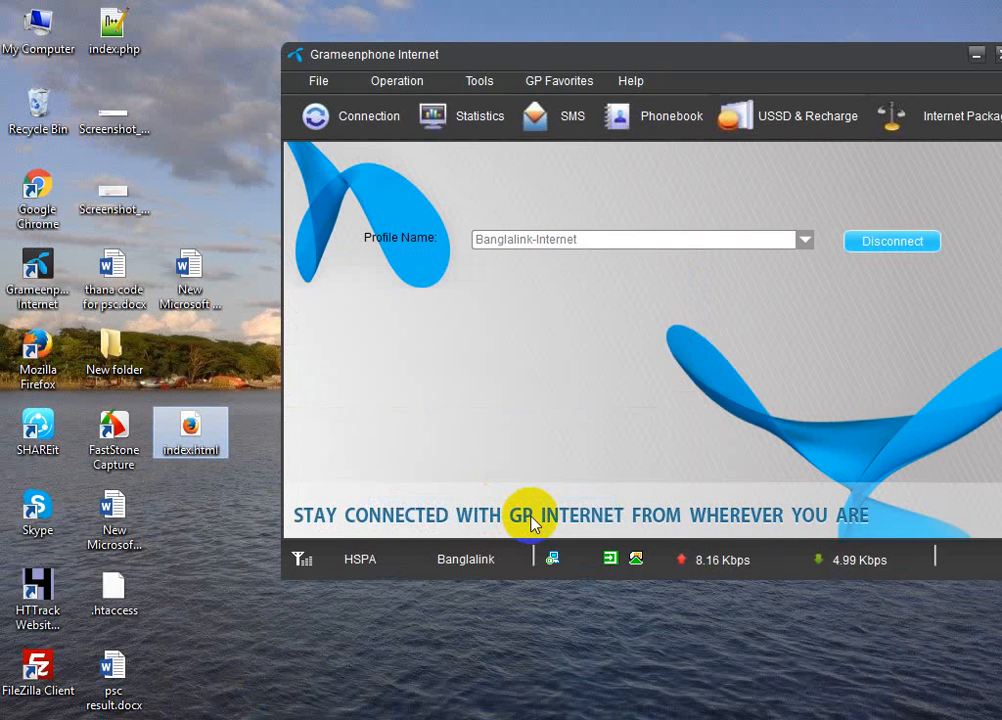
Step: Open the desktop's index.html in Notepad++ and expand the html:5 abbreviation into a page skeleton
right_click(195, 425)
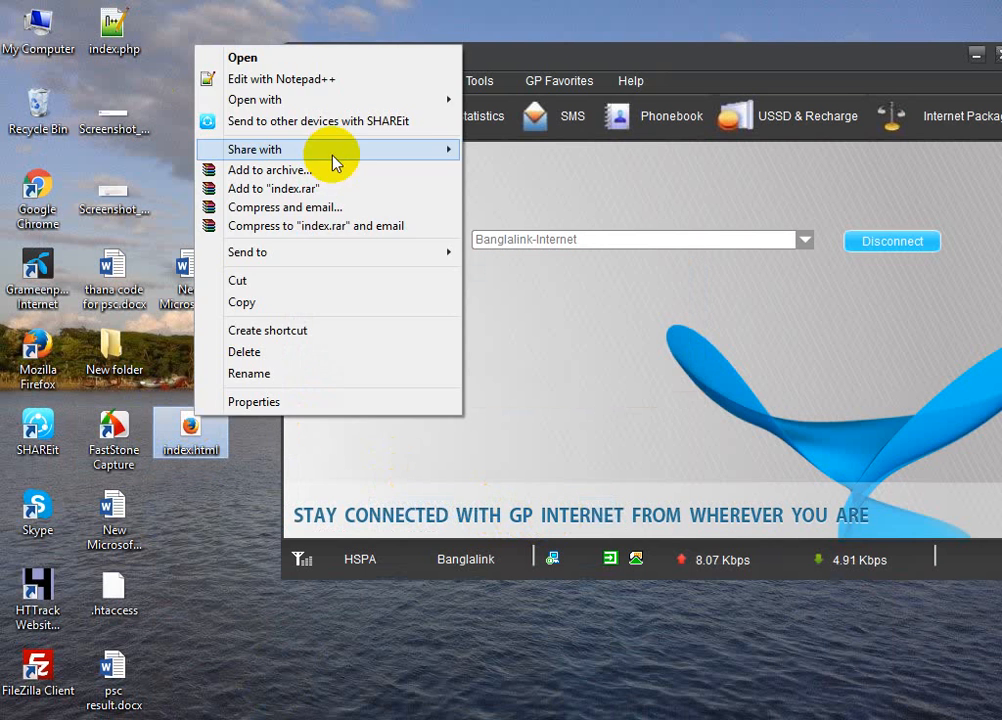
click(328, 82)
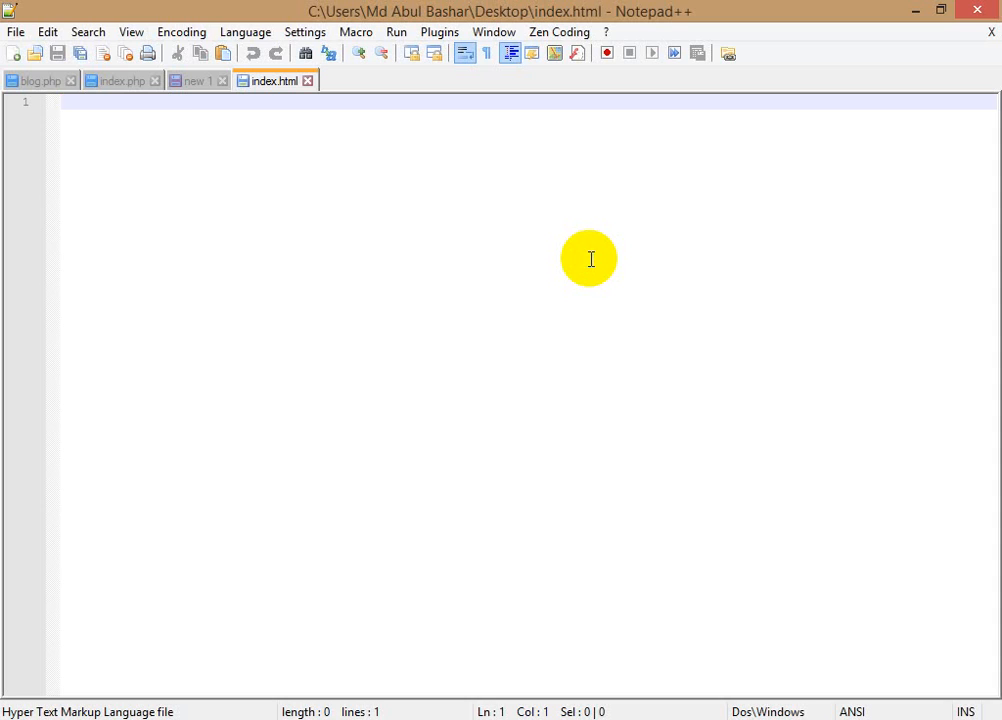
text(html:)
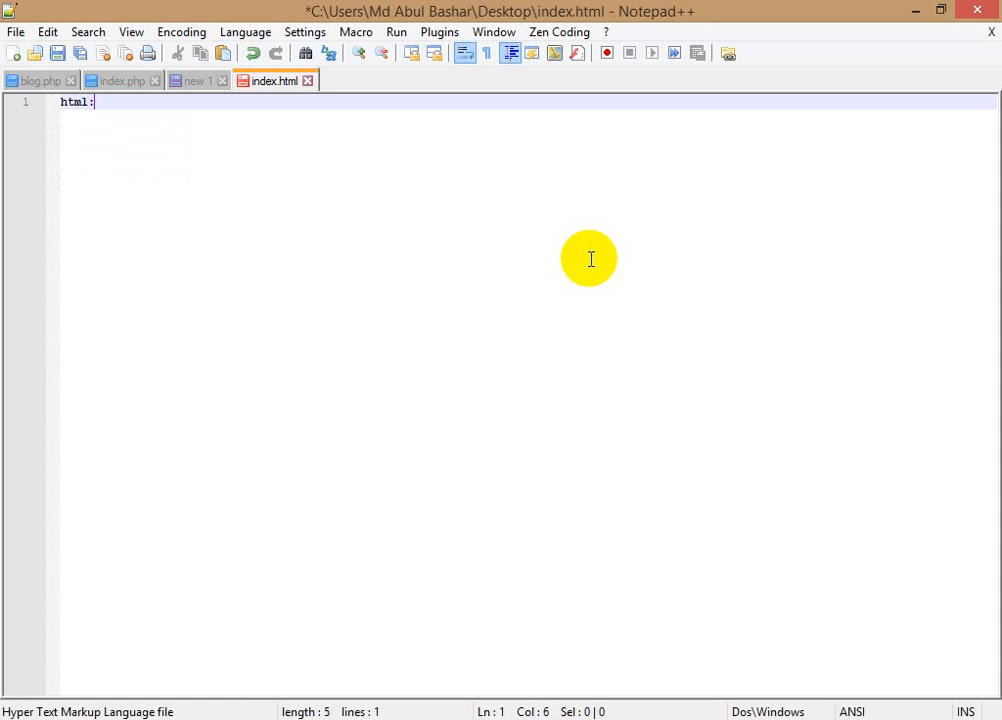
text(5)
key(ctrl+alt+Return)
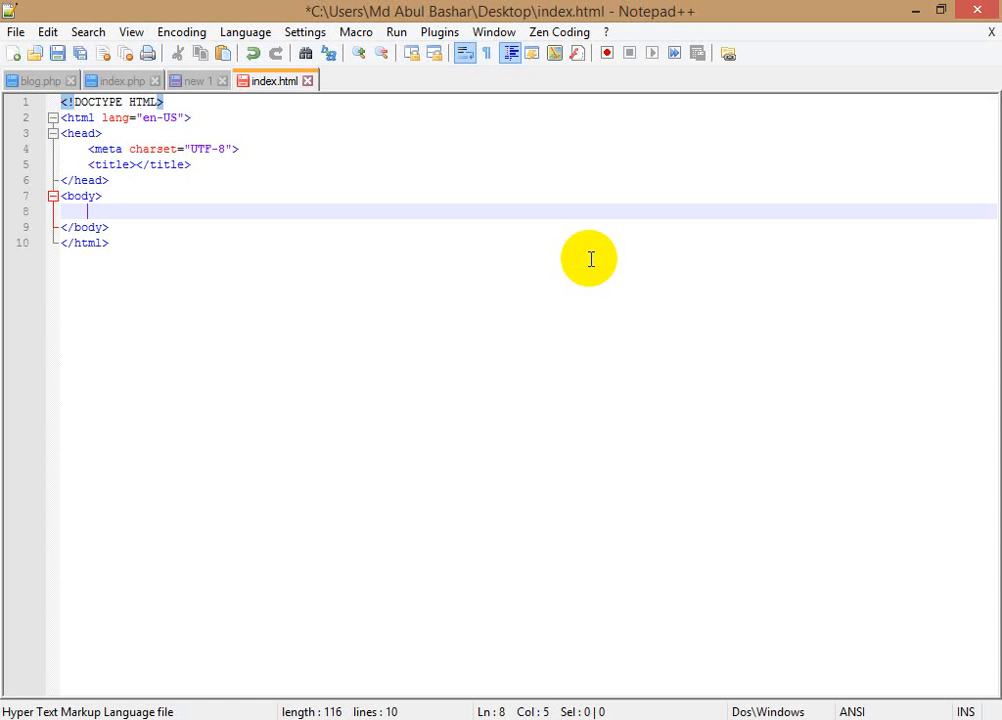
Step: Add an h1 heading reading "This is subdomain test page" inside the body
text(h1>)
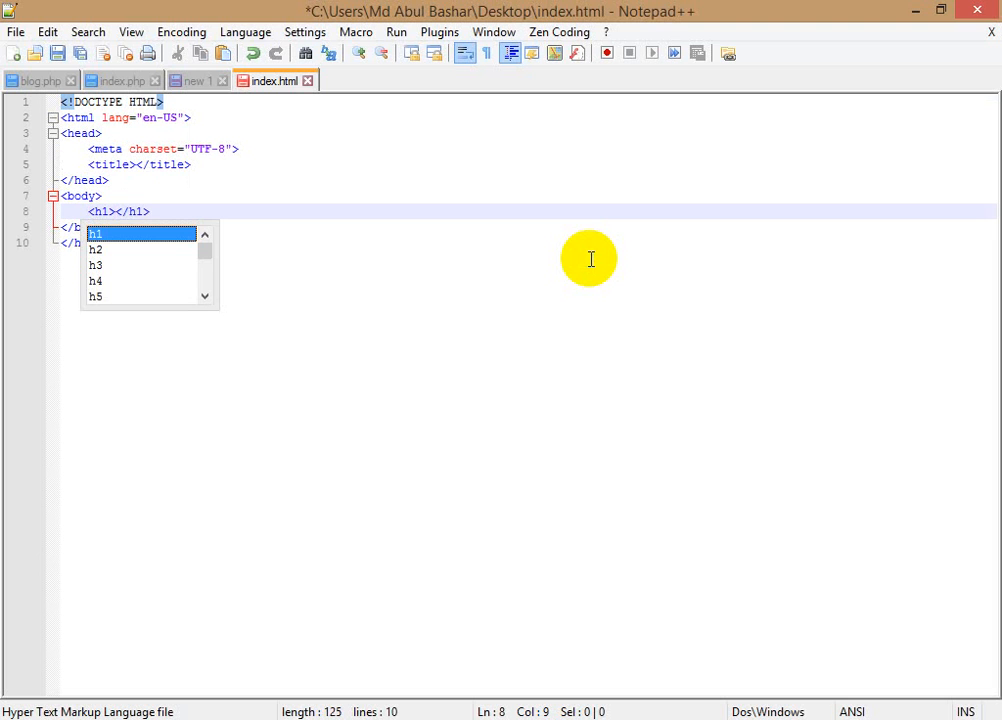
text(This is su)
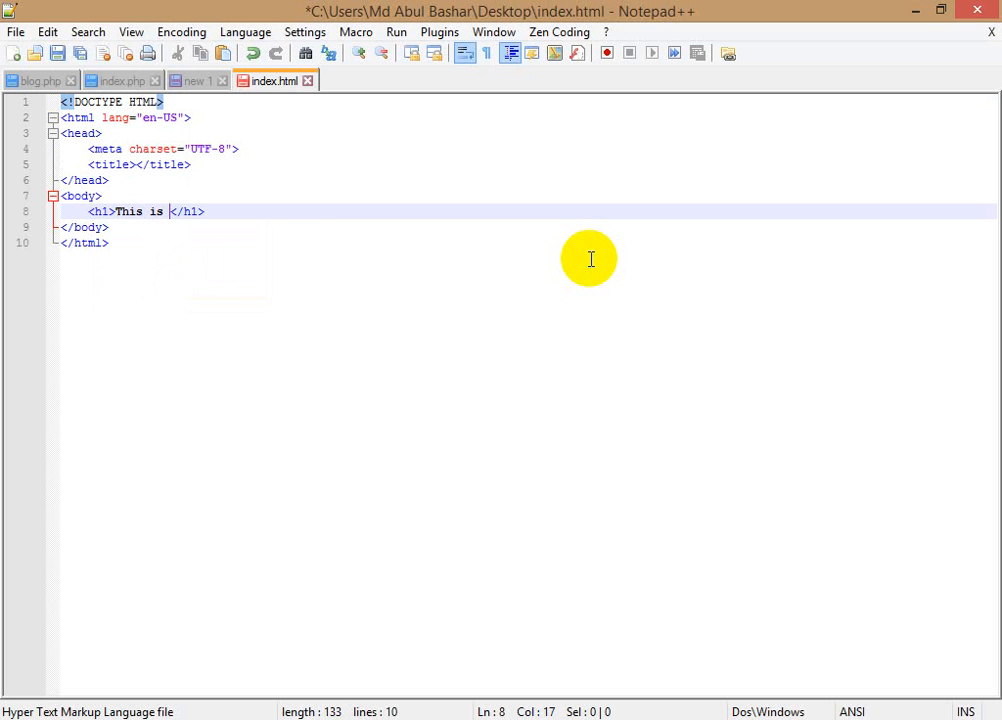
text(b)
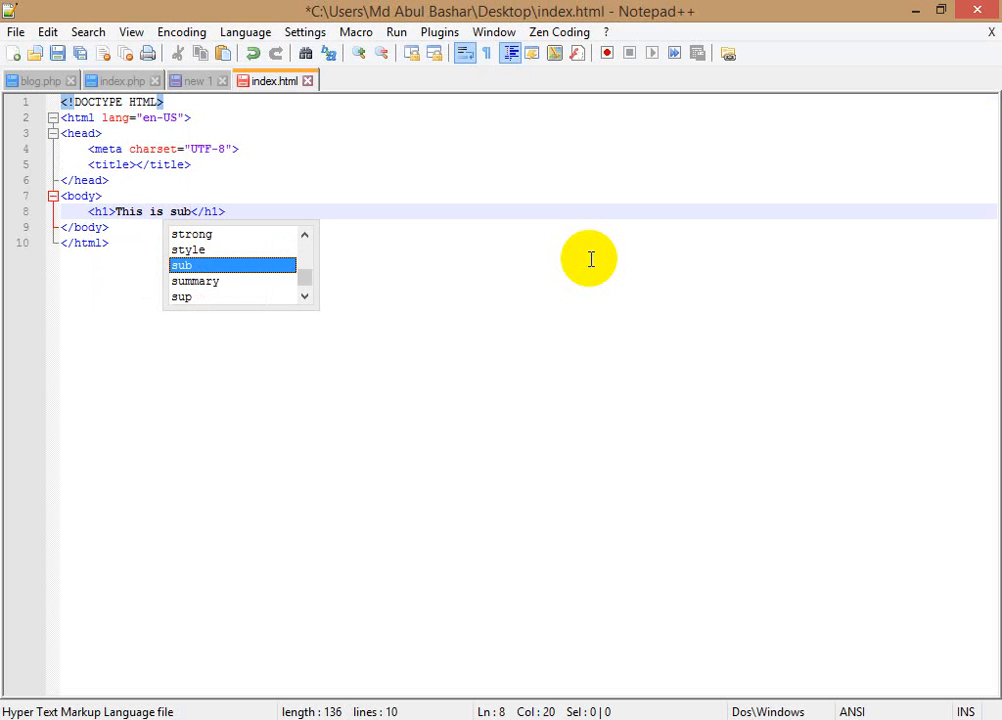
text(domain test)
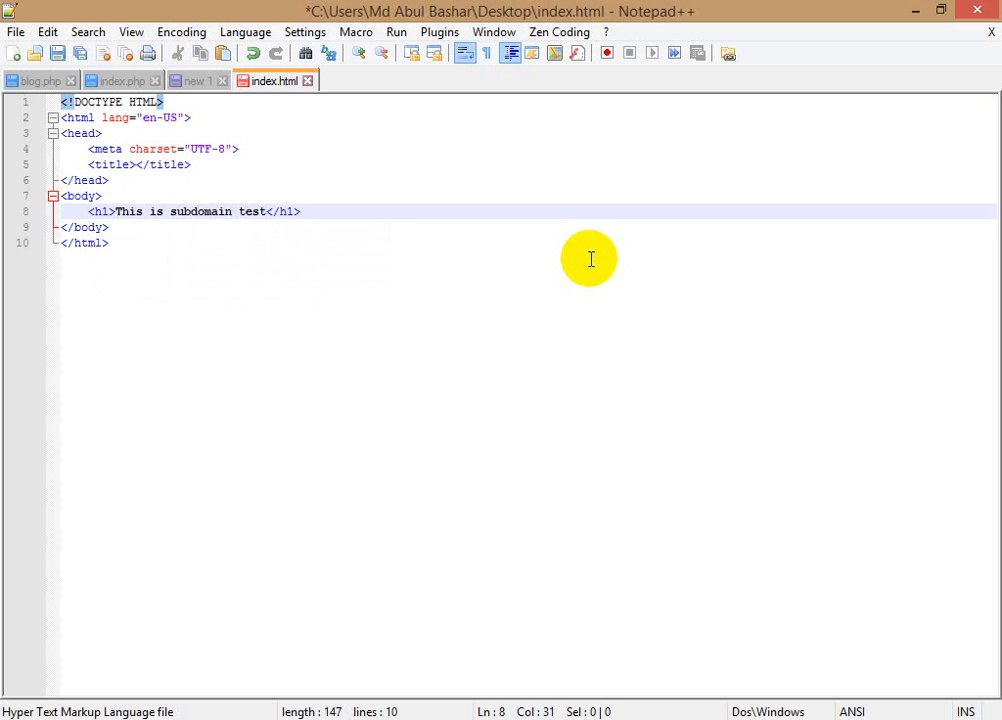
text( page)
key(Escape)
Step: Add the inline style "color:red;" to the h1 heading's opening tag and save the file
key(Home)
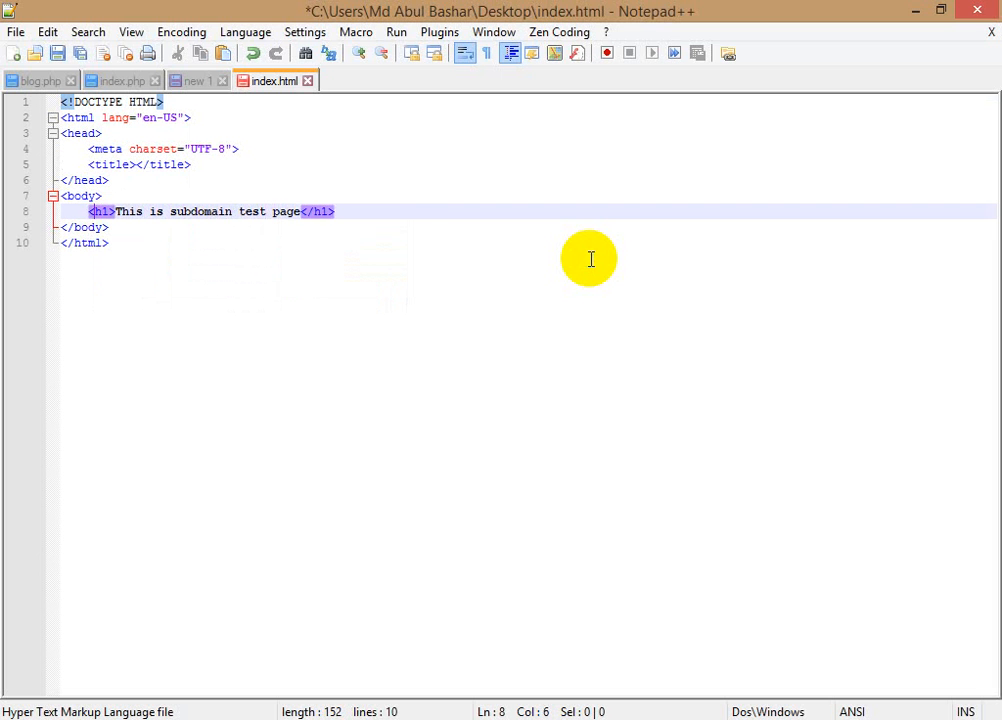
key(Right)
key(Down)
key(Up)
key(Right)
text(style="colro)
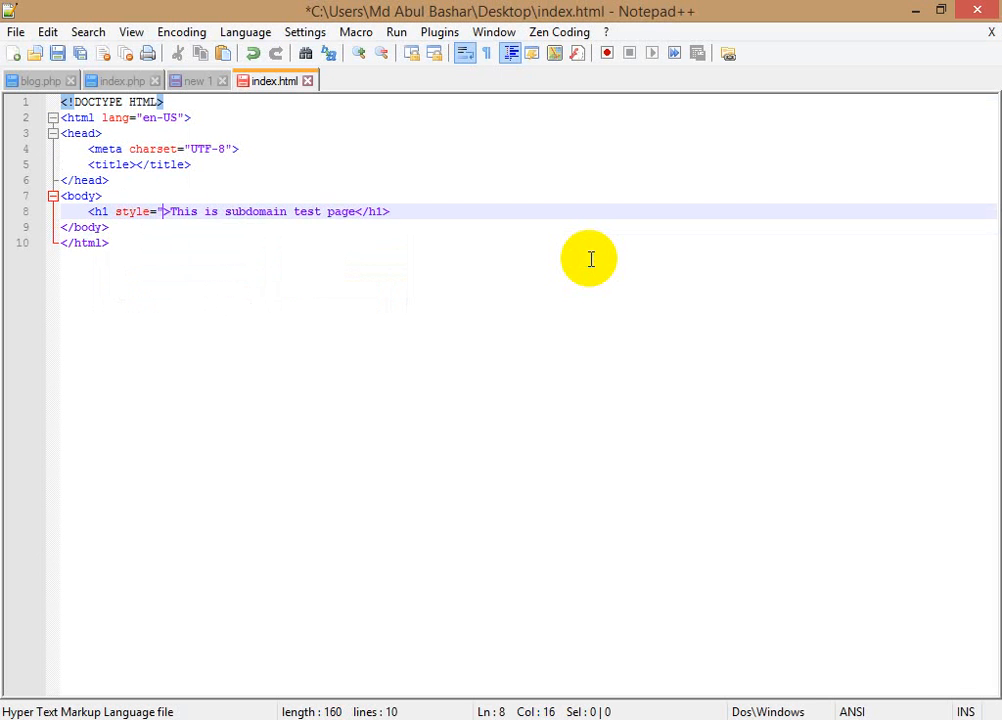
text(")
key(Left)
text(colro)
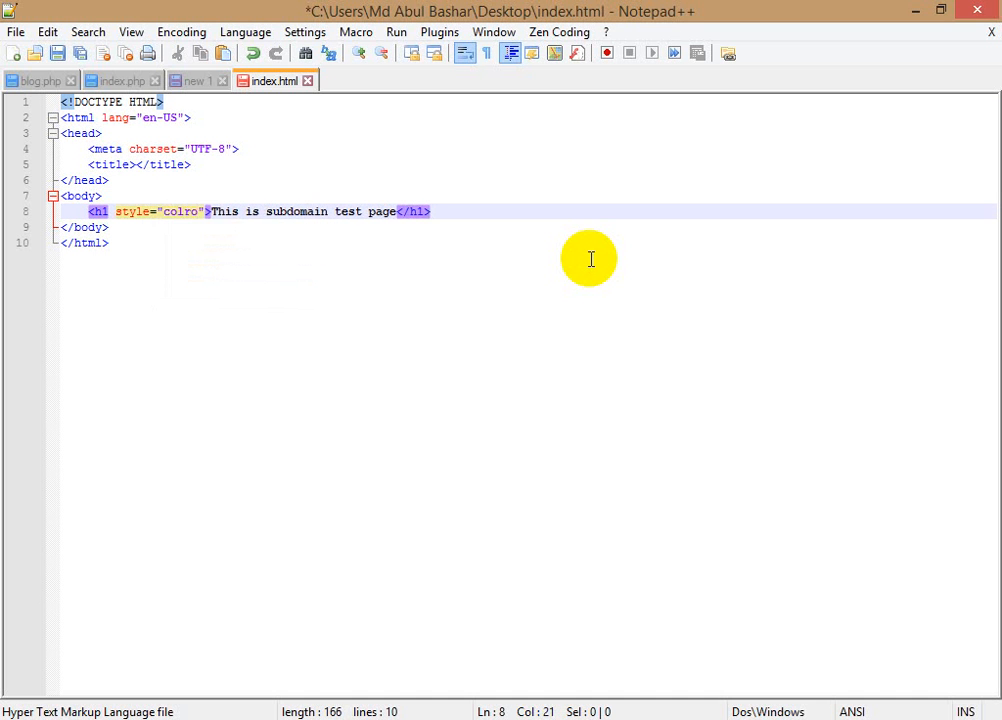
text(:)
key(BackSpace)
key(BackSpace)
key(BackSpace)
text(r:red;)
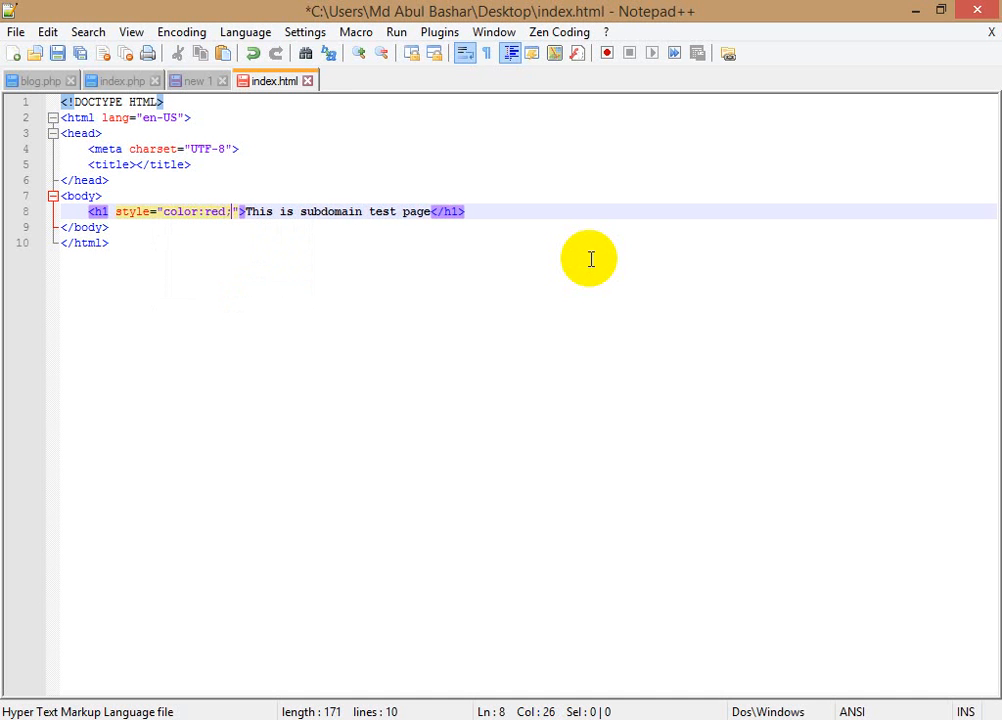
key(ctrl+s)
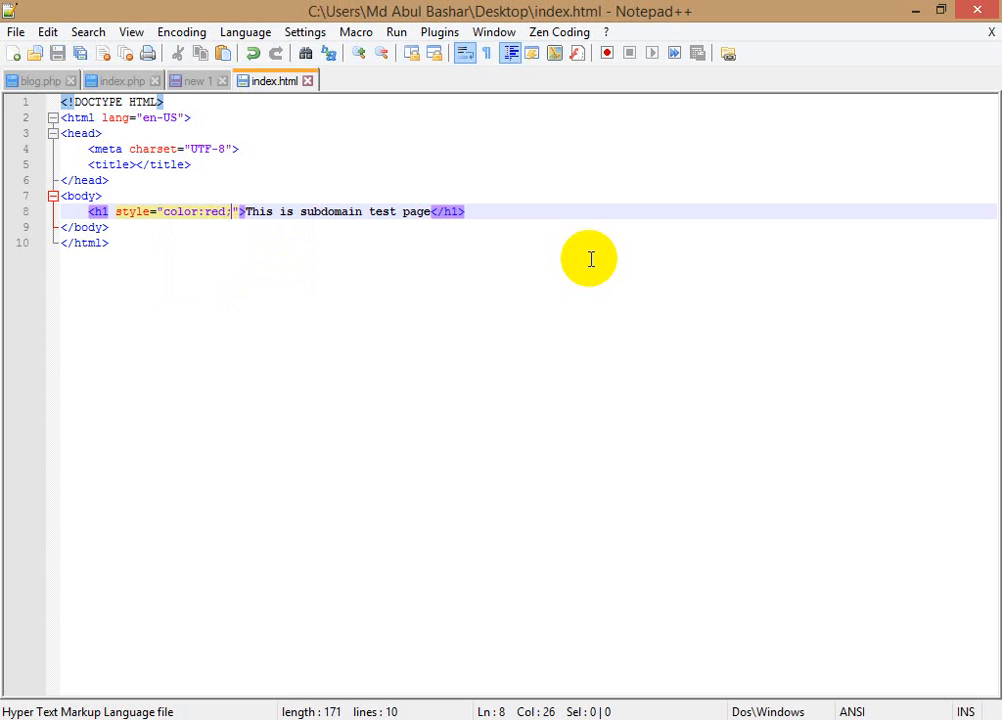
Step: Append text-align:center; to the h1 heading's inline style and save index.html
text(text)
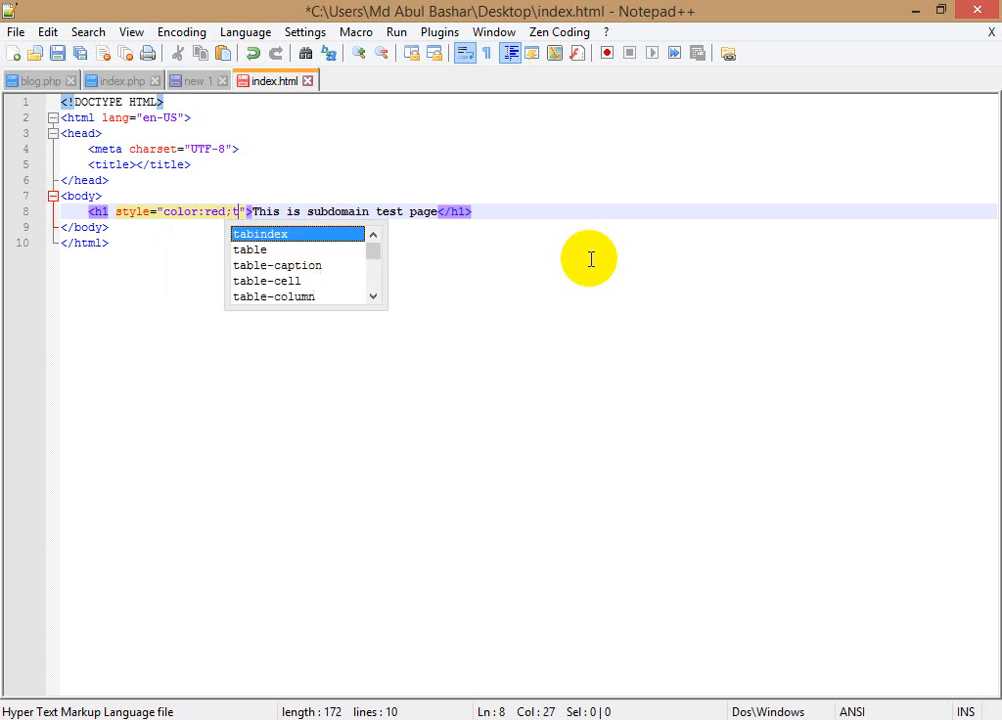
text(-align:ce)
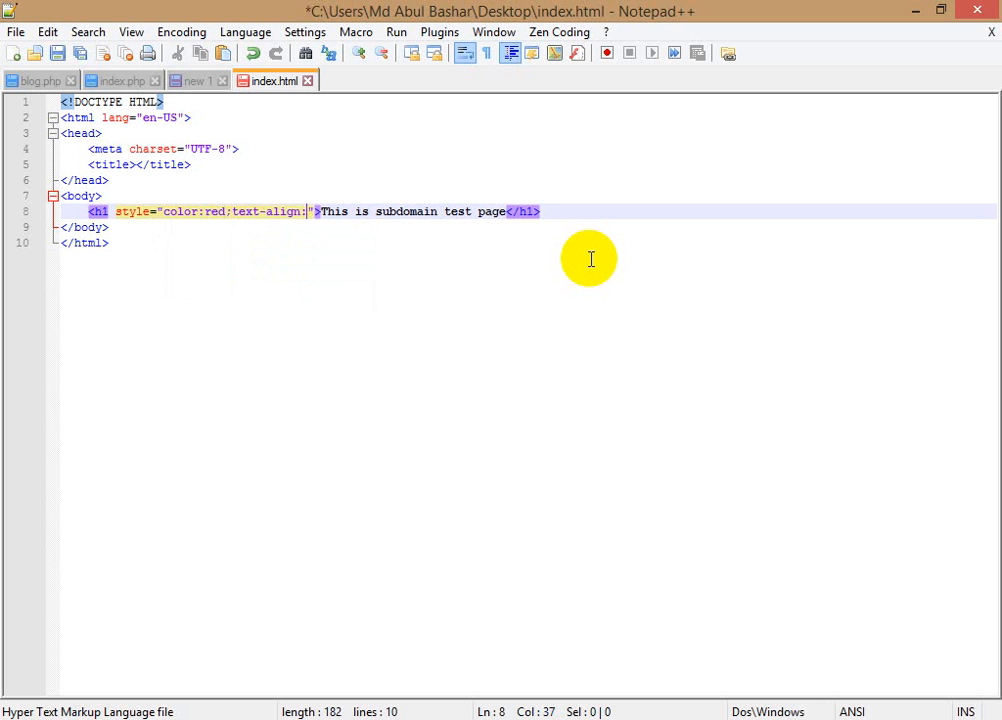
text(nter;)
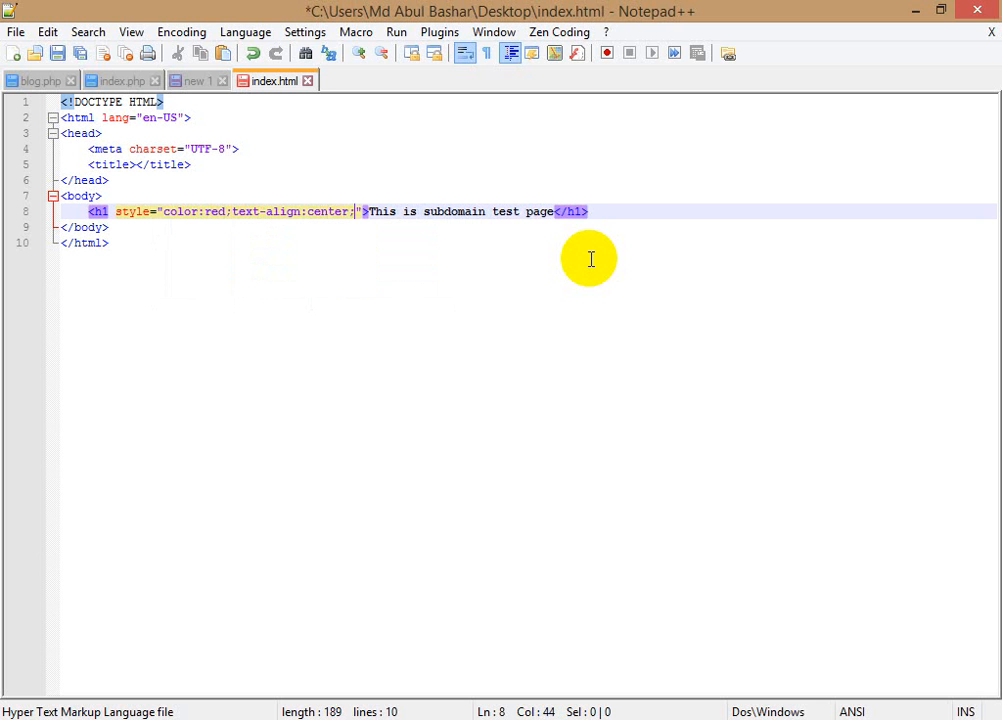
key(ctrl+s)
Step: Switch to the browser, upload index.html from the desktop into public_html/m, and return to that folder in the File Manager
click(272, 714)
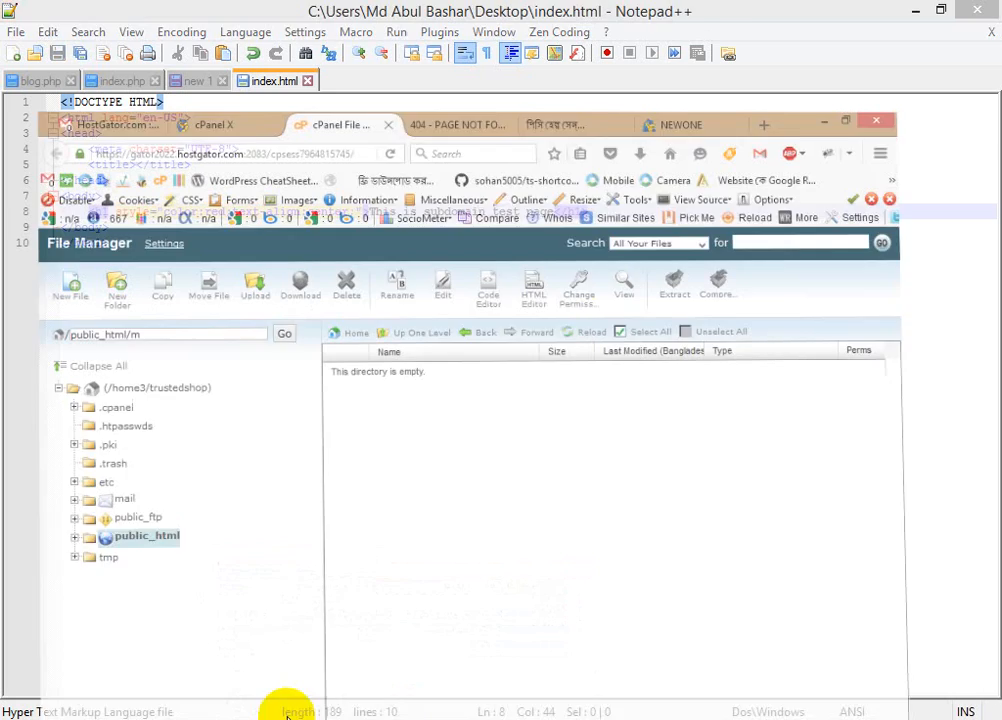
click(260, 214)
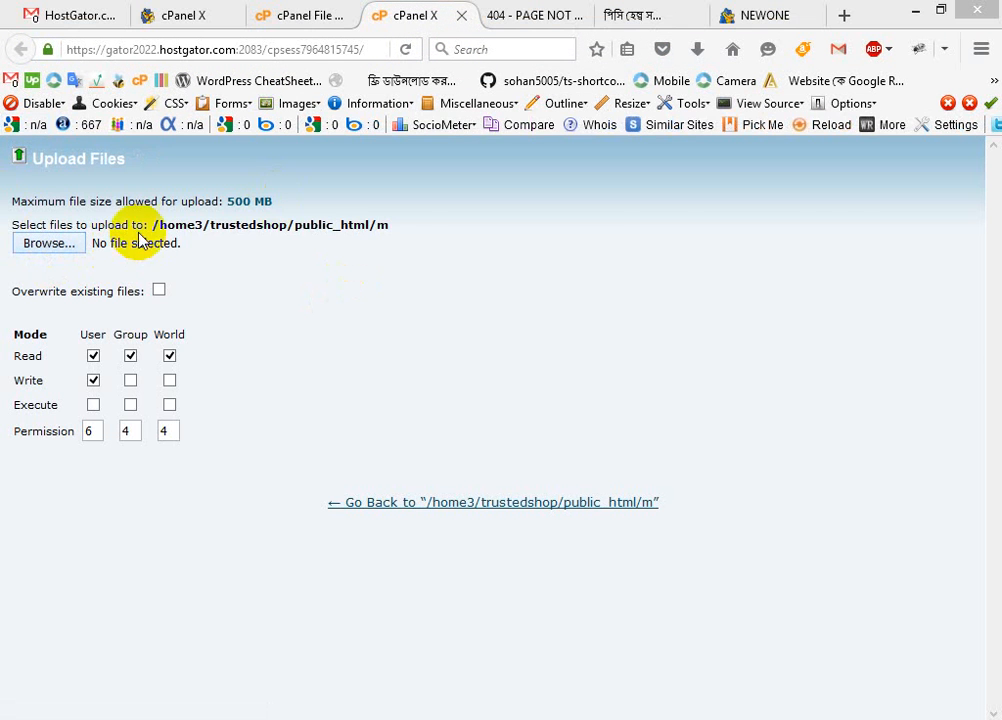
click(140, 240)
click(205, 250)
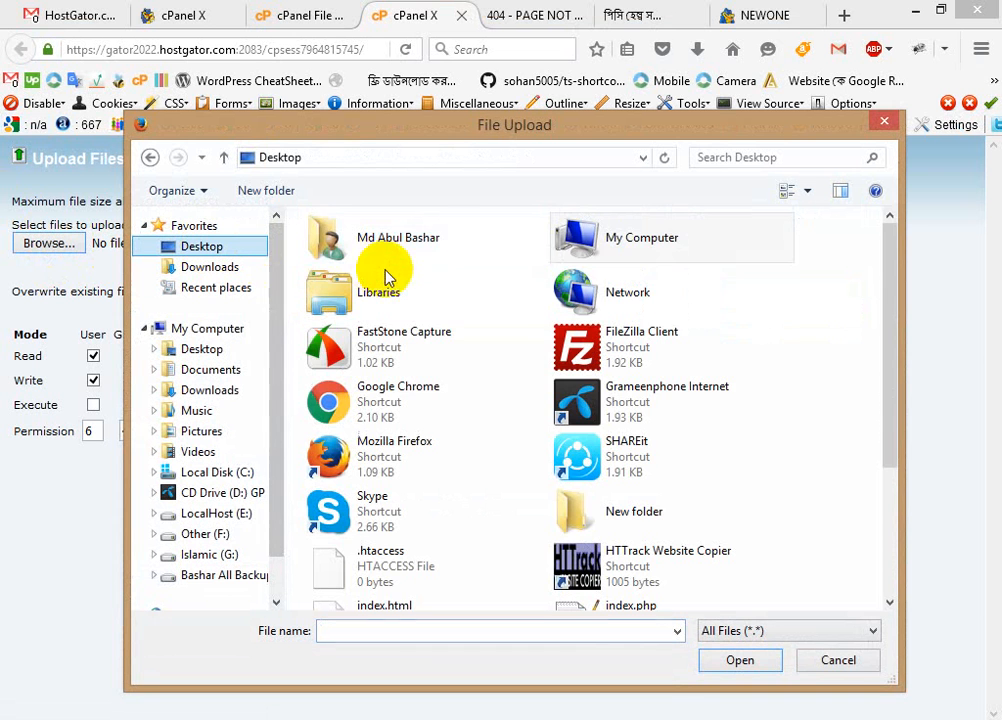
drag(890, 291, 895, 481)
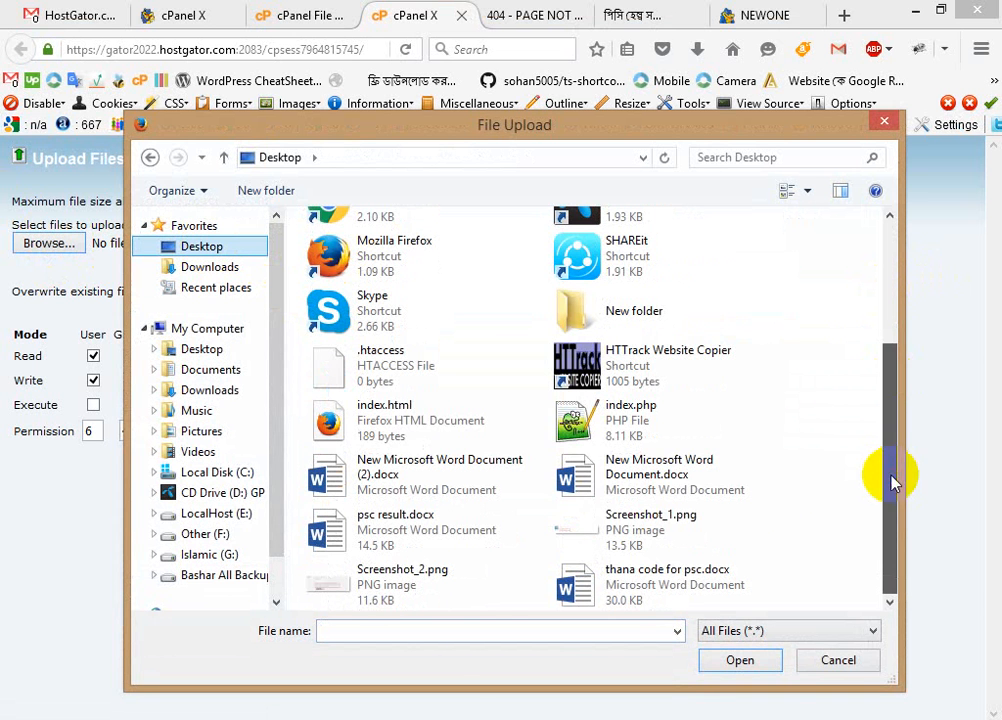
click(455, 428)
click(750, 664)
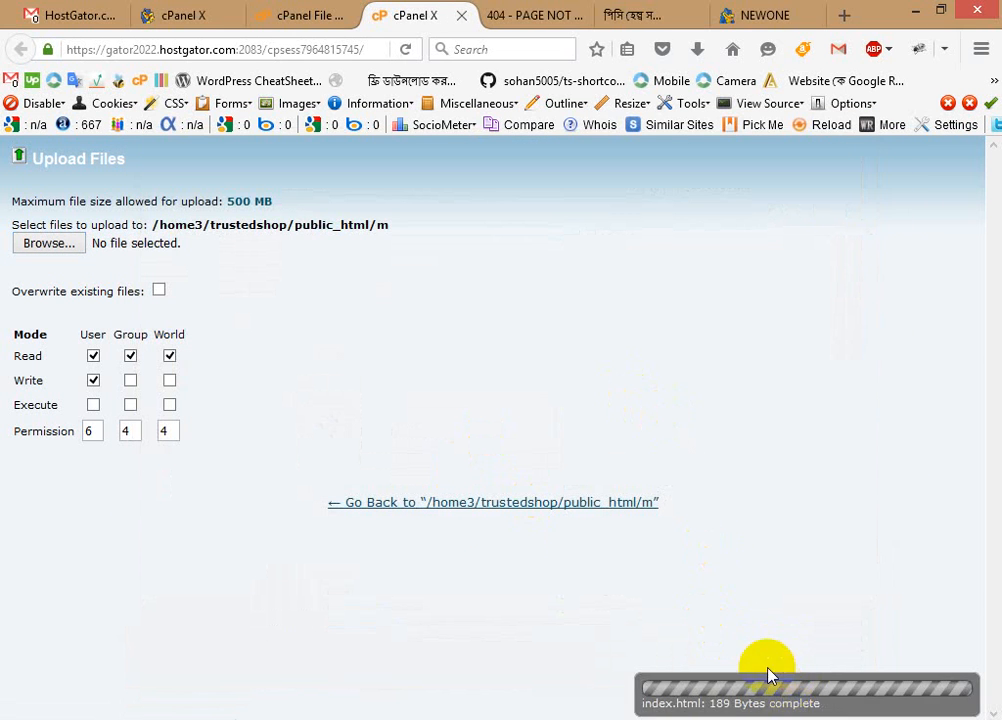
click(488, 502)
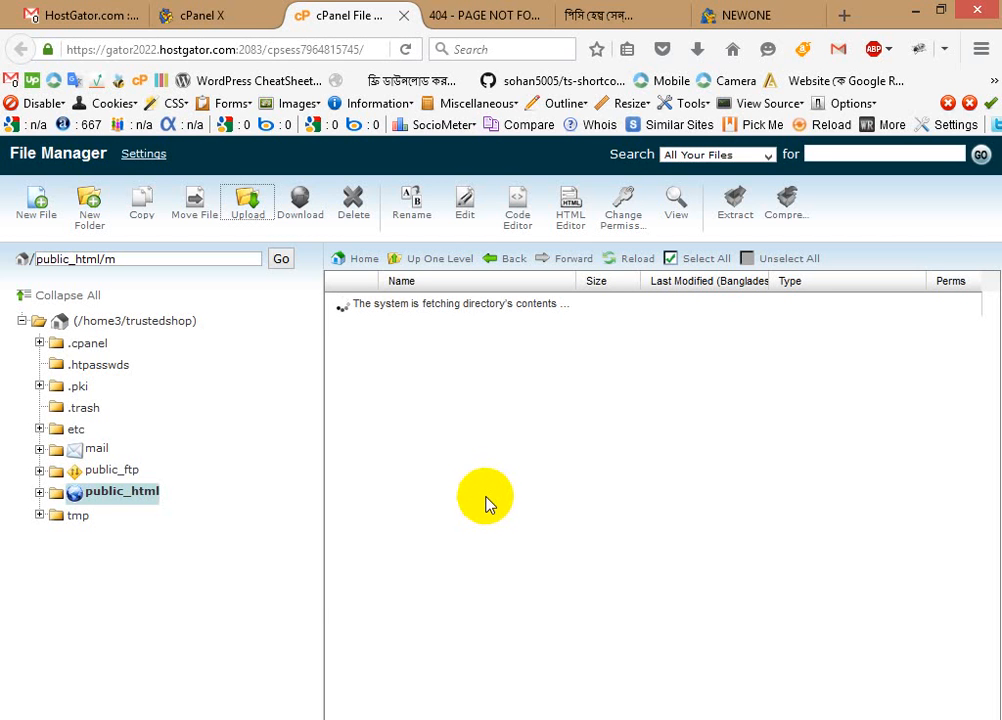
Step: Reload m.trustedshopping.net without the 404.html ending to test the subdomain, and check the uploaded file in public_html/m
click(455, 15)
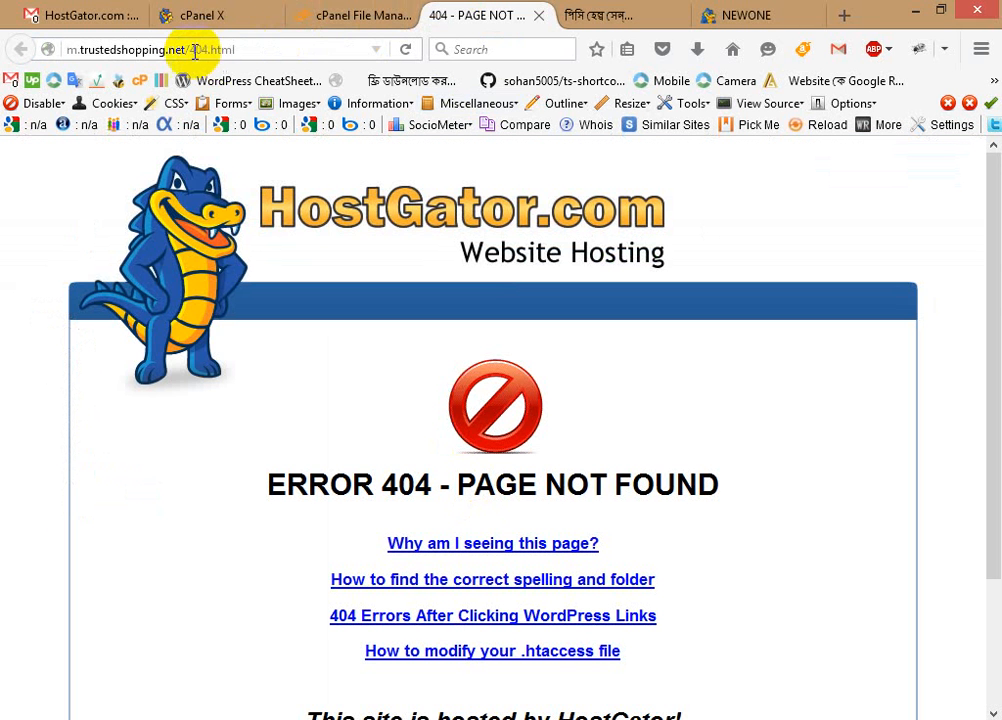
drag(190, 50, 430, 50)
key(BackSpace)
key(Return)
drag(188, 50, 503, 45)
key(BackSpace)
key(Return)
drag(195, 50, 323, 53)
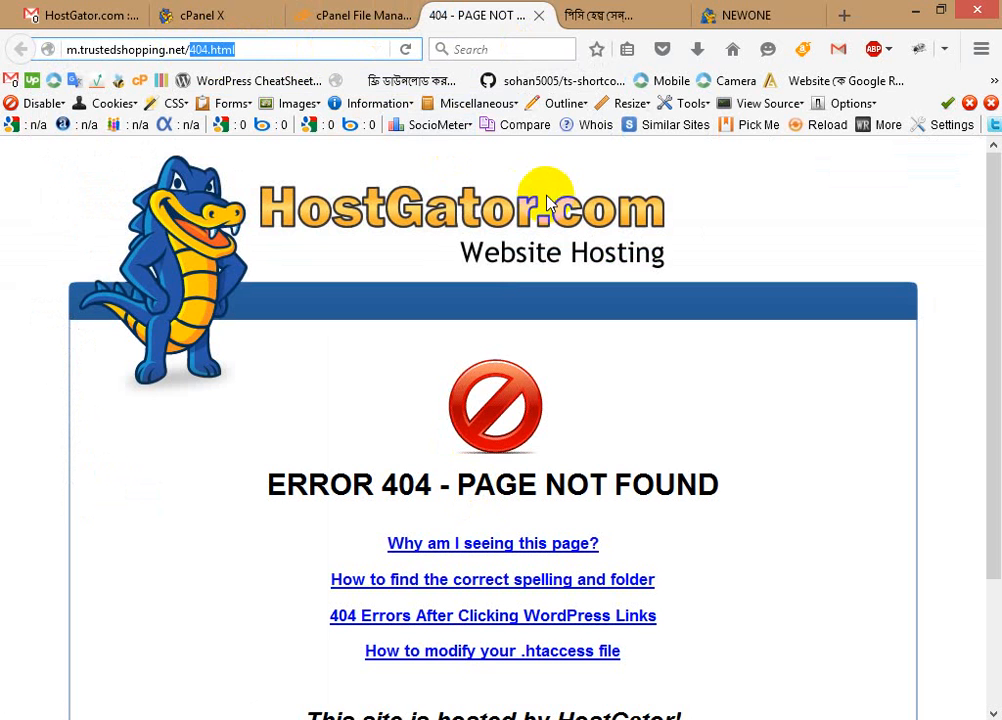
scroll(812, 297, down, 3)
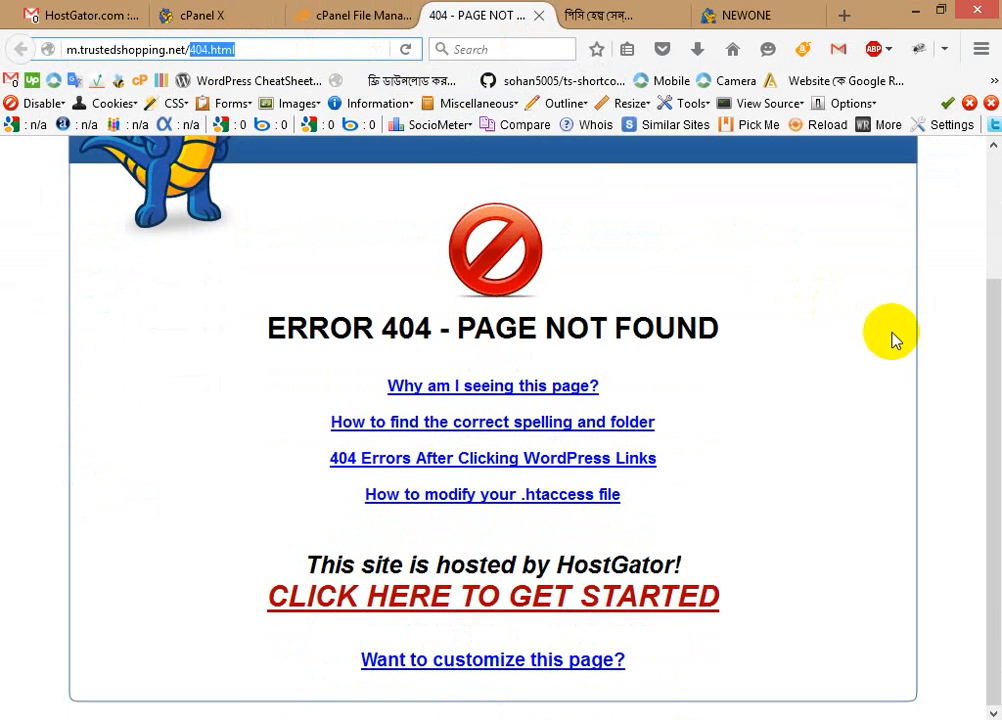
scroll(892, 336, up, 3)
key(BackSpace)
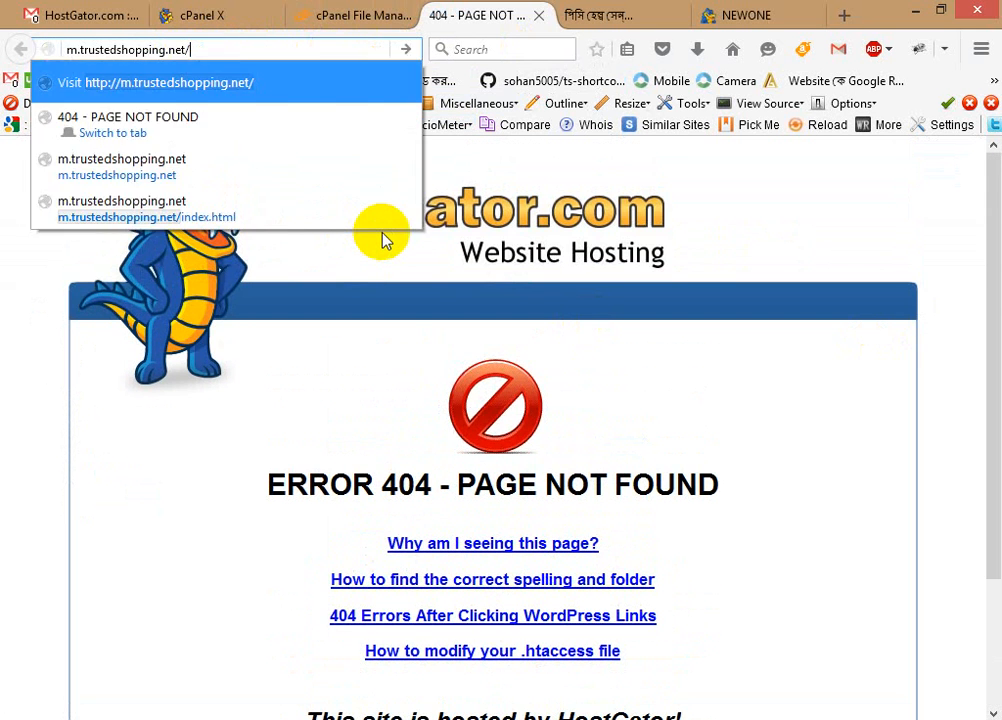
key(Return)
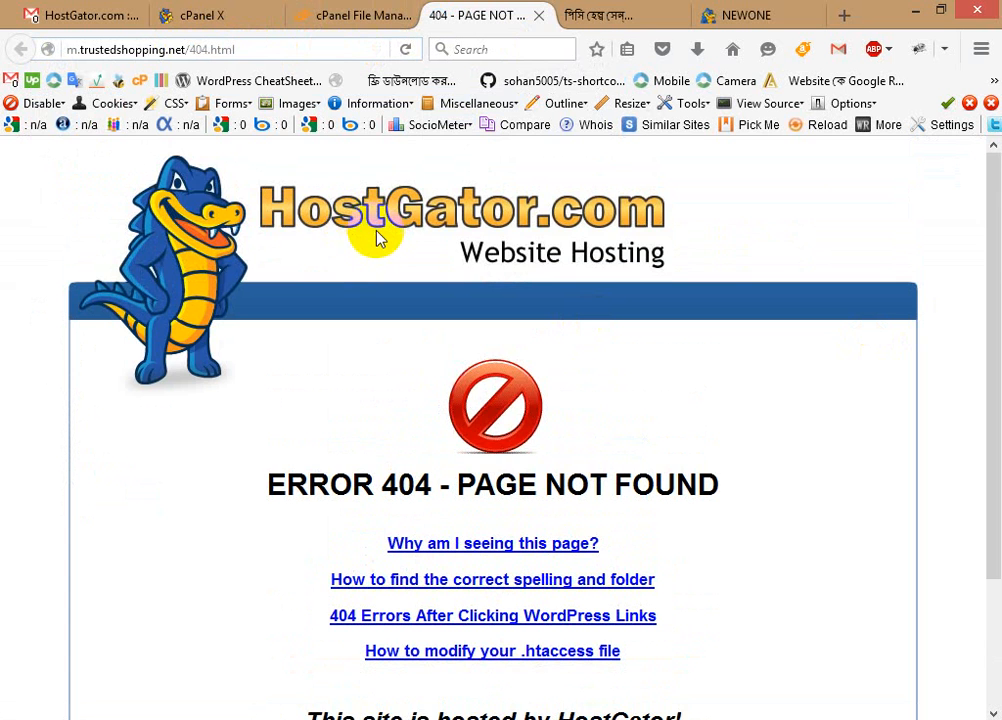
scroll(383, 240, down, 3)
click(400, 13)
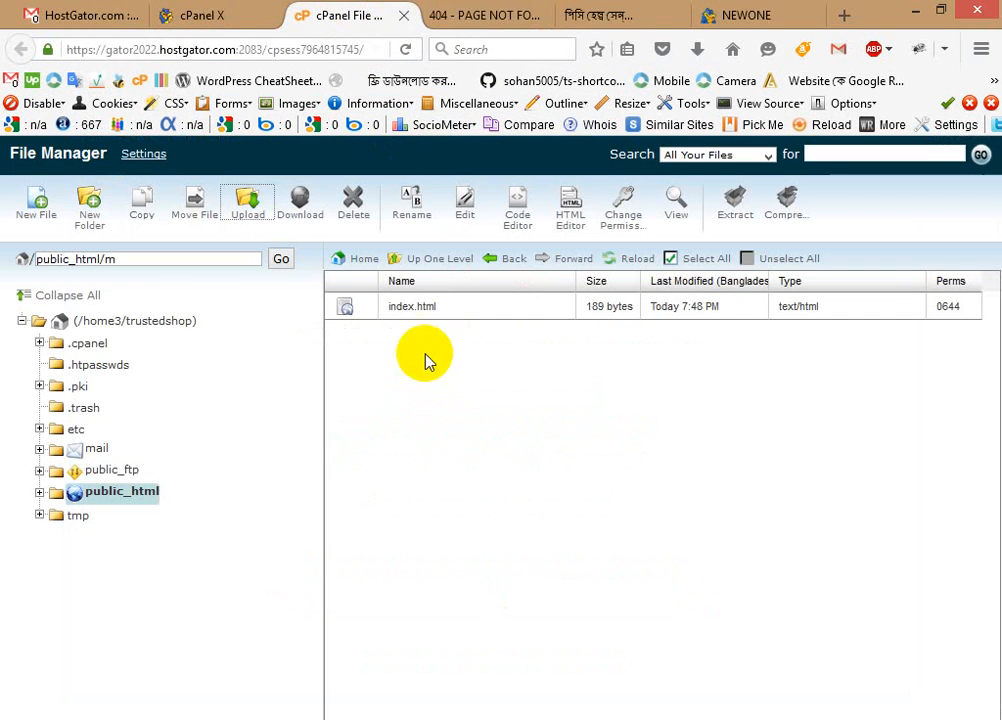
Step: Open the Redirects page from the Domains section of the control panel's home page, dismissing the advertisement
click(195, 15)
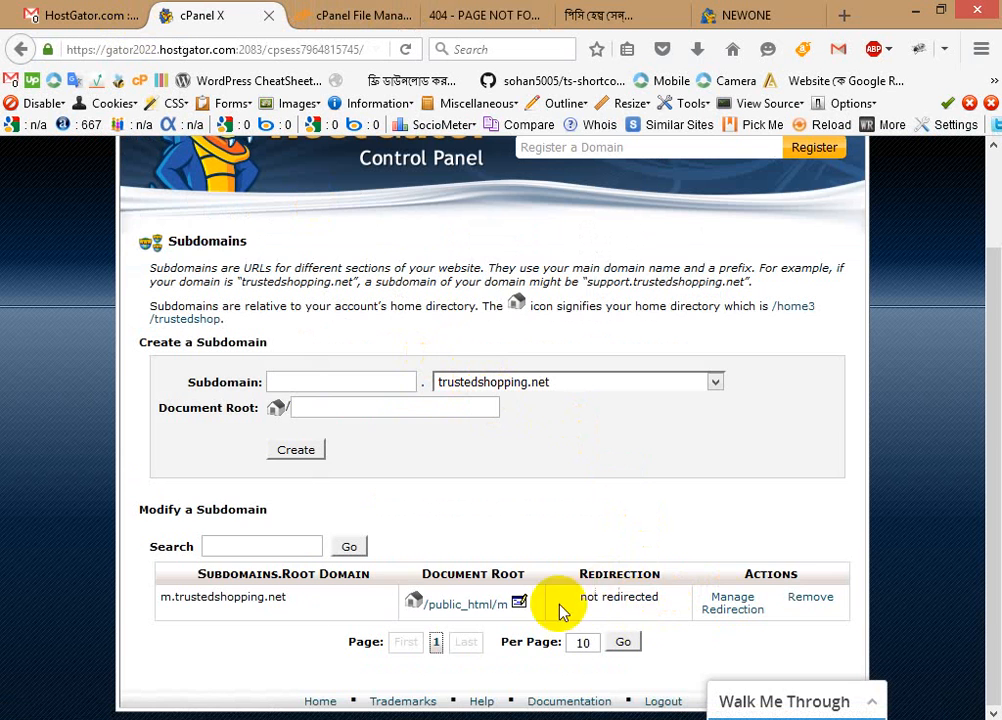
scroll(246, 351, up, 3)
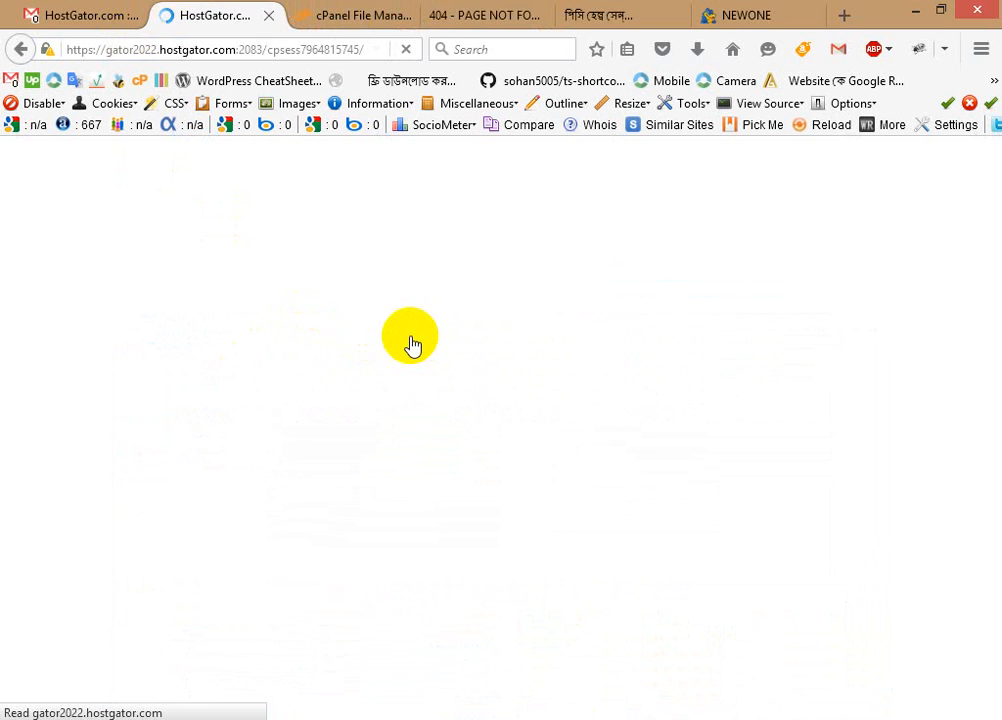
scroll(335, 436, down, 3)
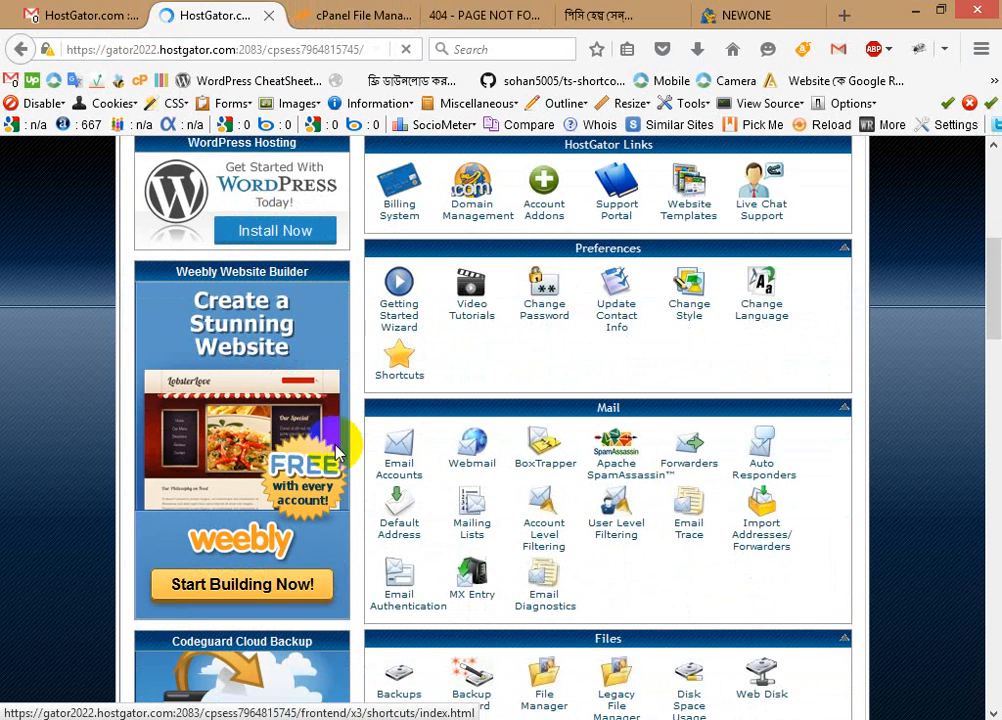
scroll(350, 455, down, 2)
scroll(350, 455, down, 5)
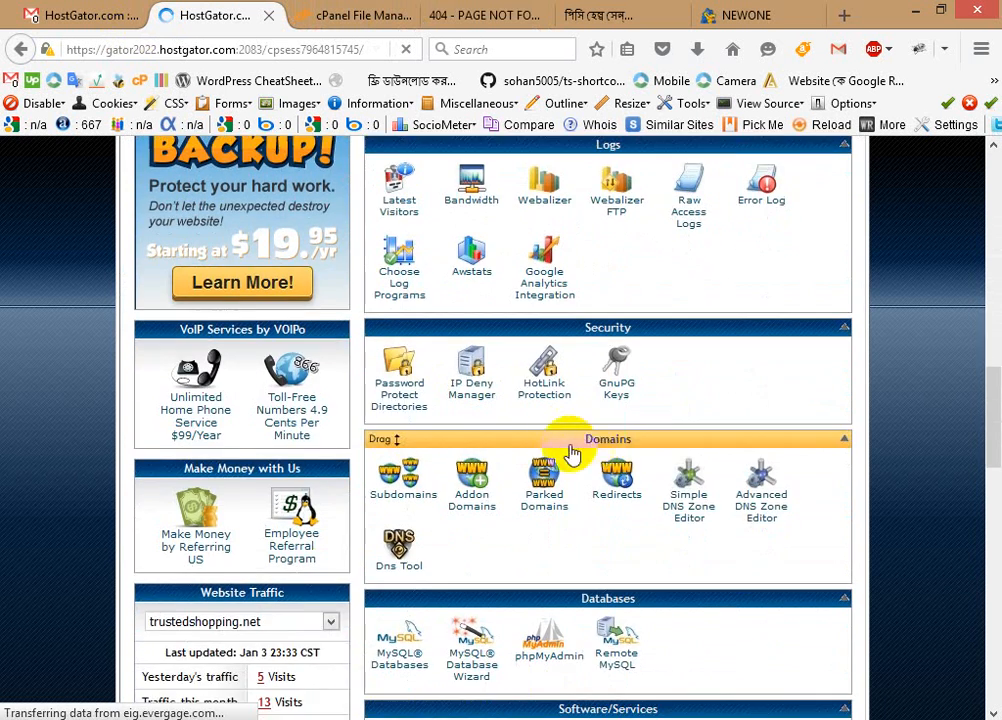
scroll(570, 455, down, 2)
click(624, 277)
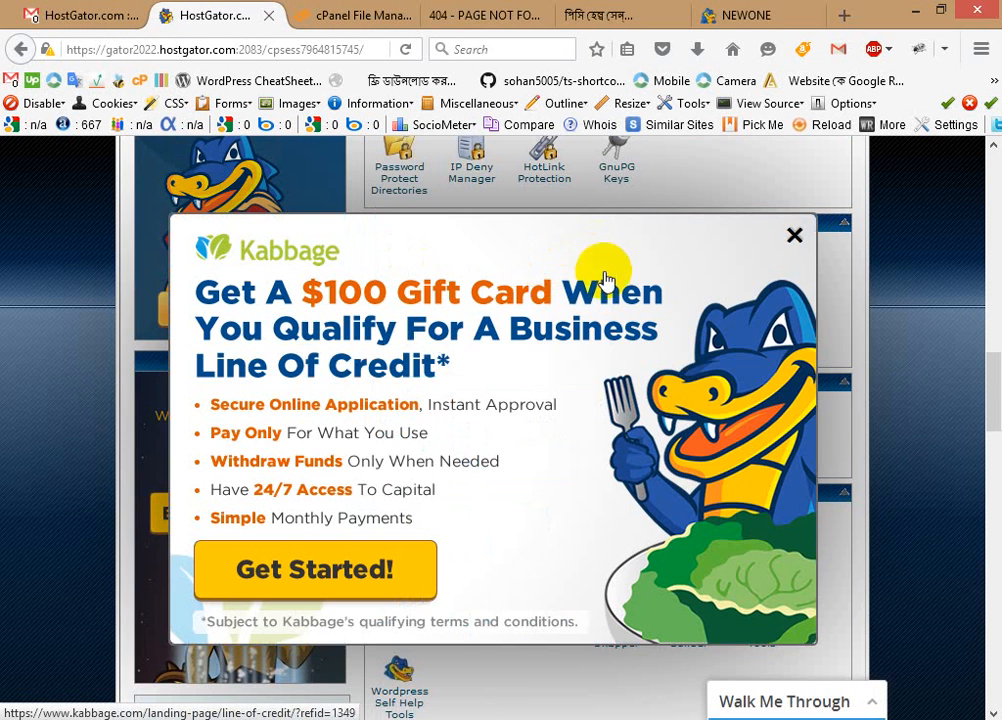
click(795, 236)
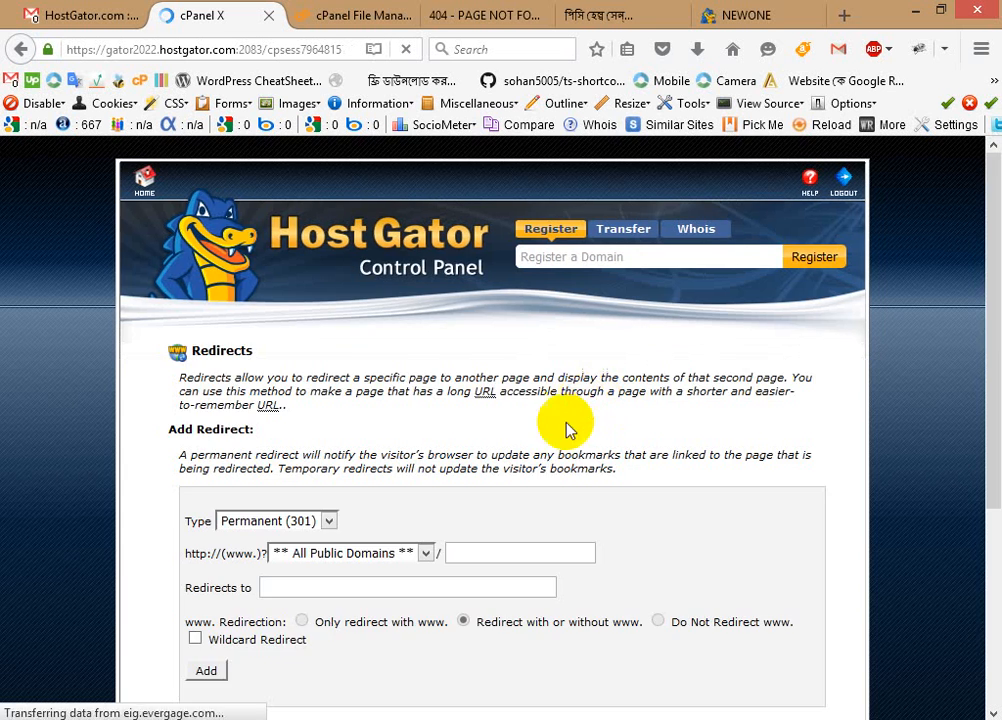
Step: Choose m.trustedshopping.net as the domain for the new permanent (301) redirect
scroll(560, 450, down, 4)
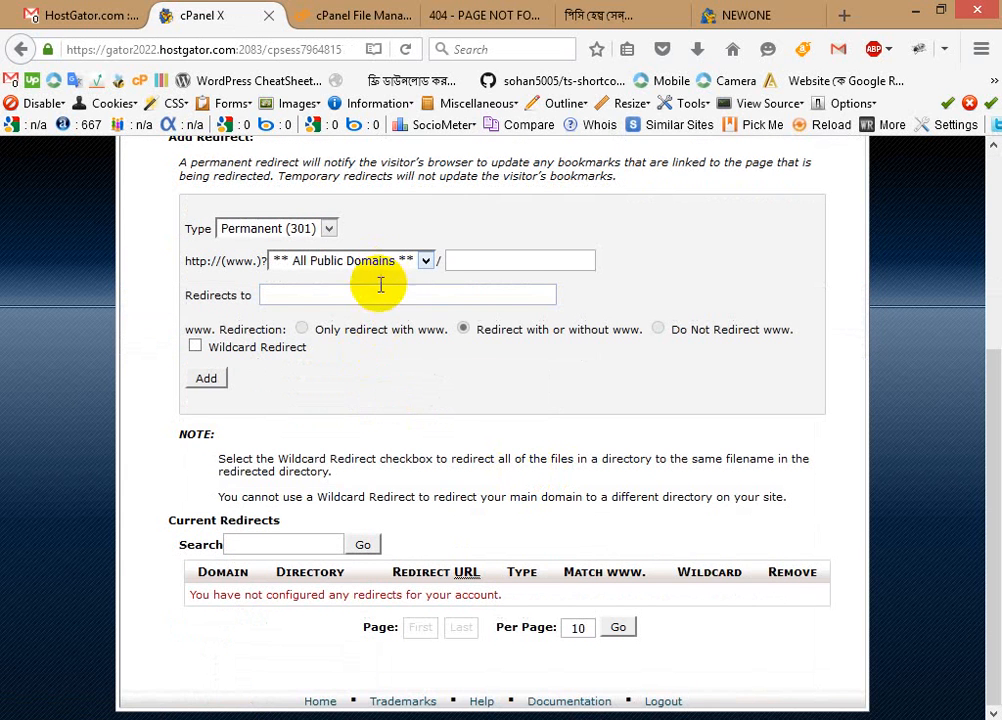
click(519, 262)
click(347, 261)
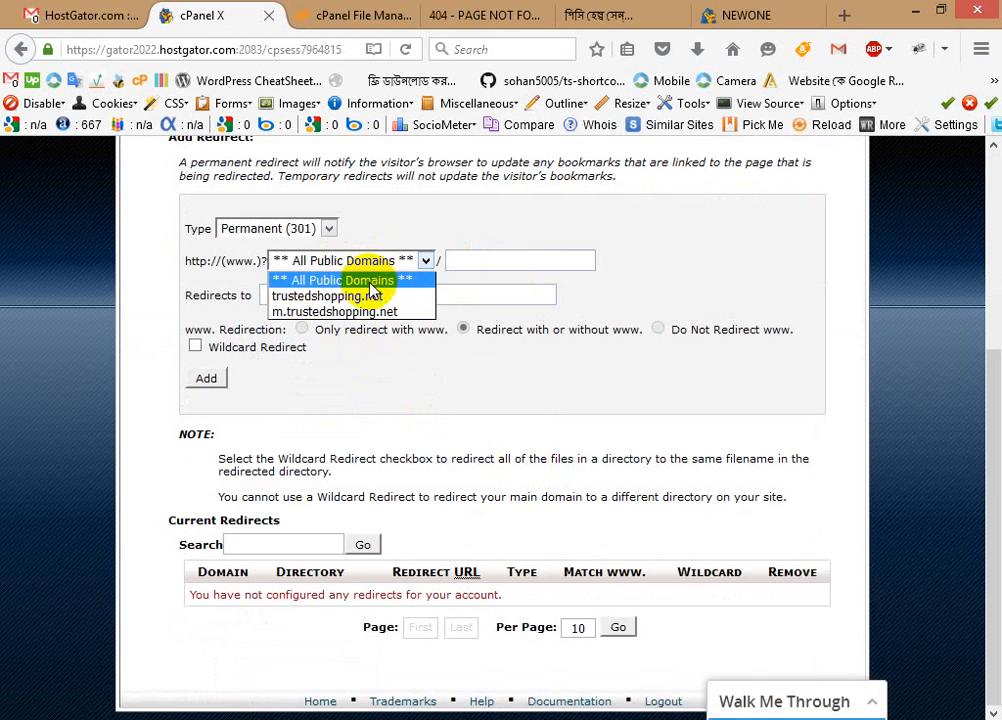
click(318, 312)
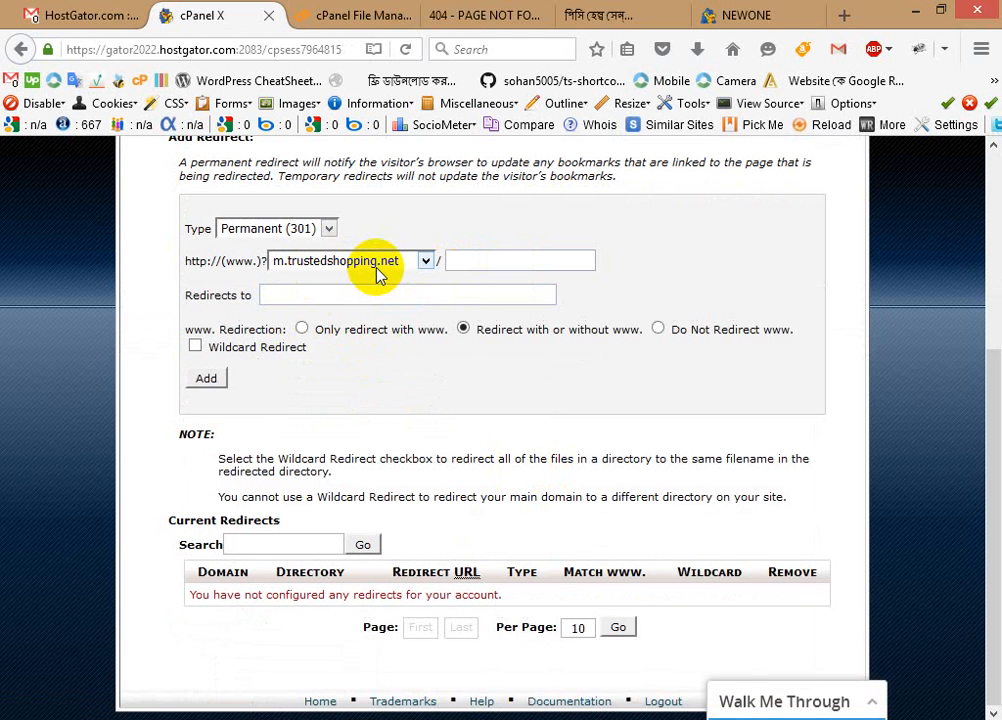
click(403, 296)
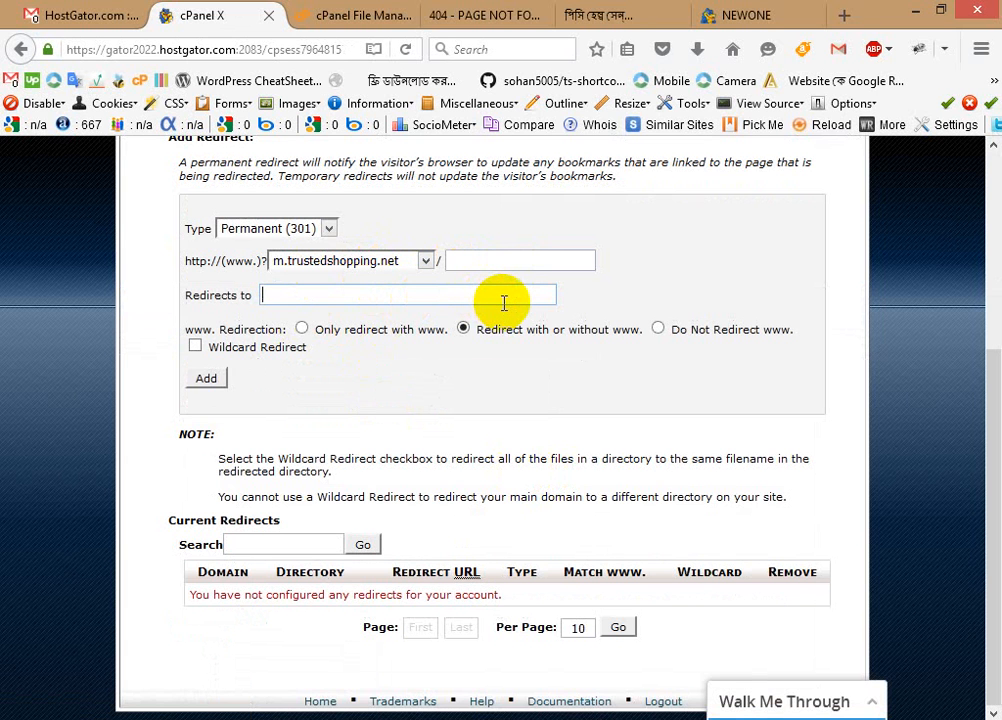
text(w)
key(BackSpace)
text(http:)
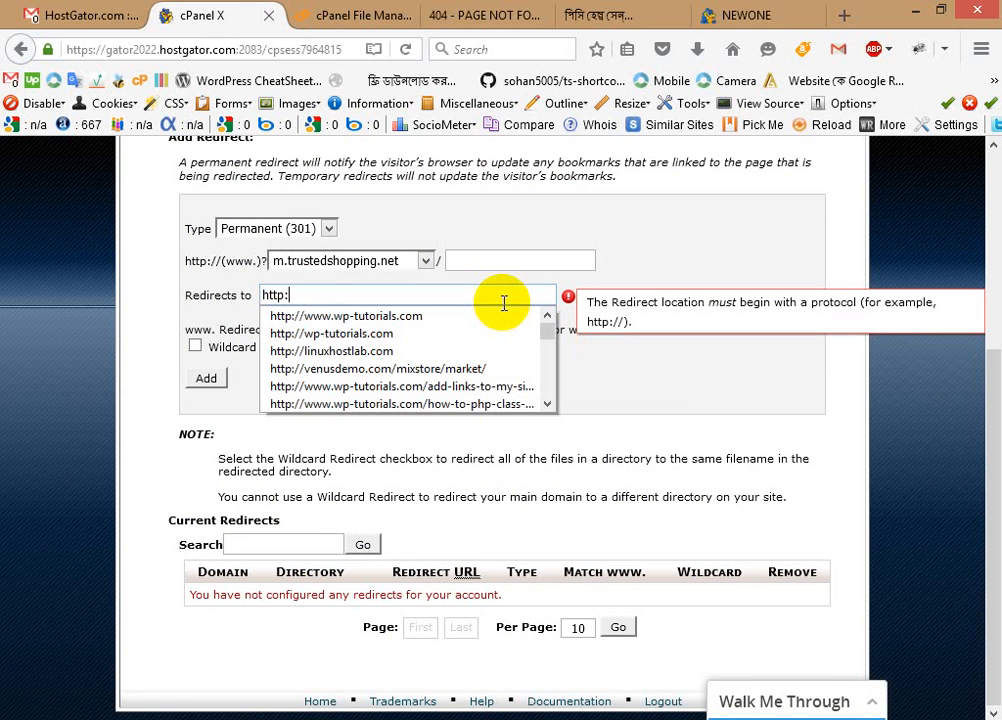
text(ps:)
key(BackSpace)
text(s:)
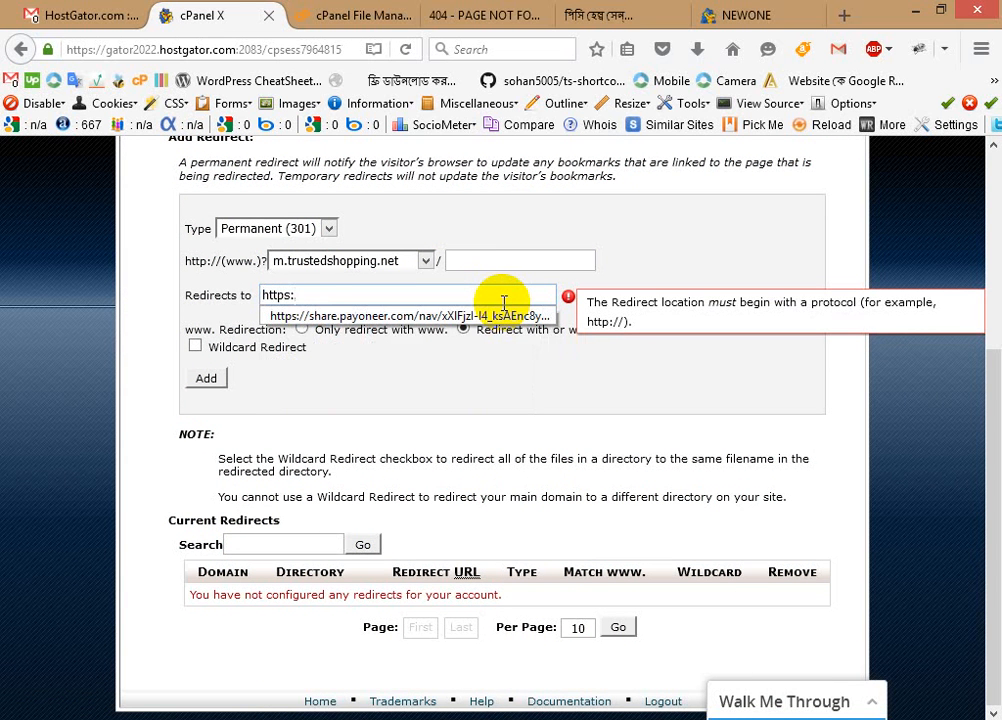
text(//www.linuxhostlab.com)
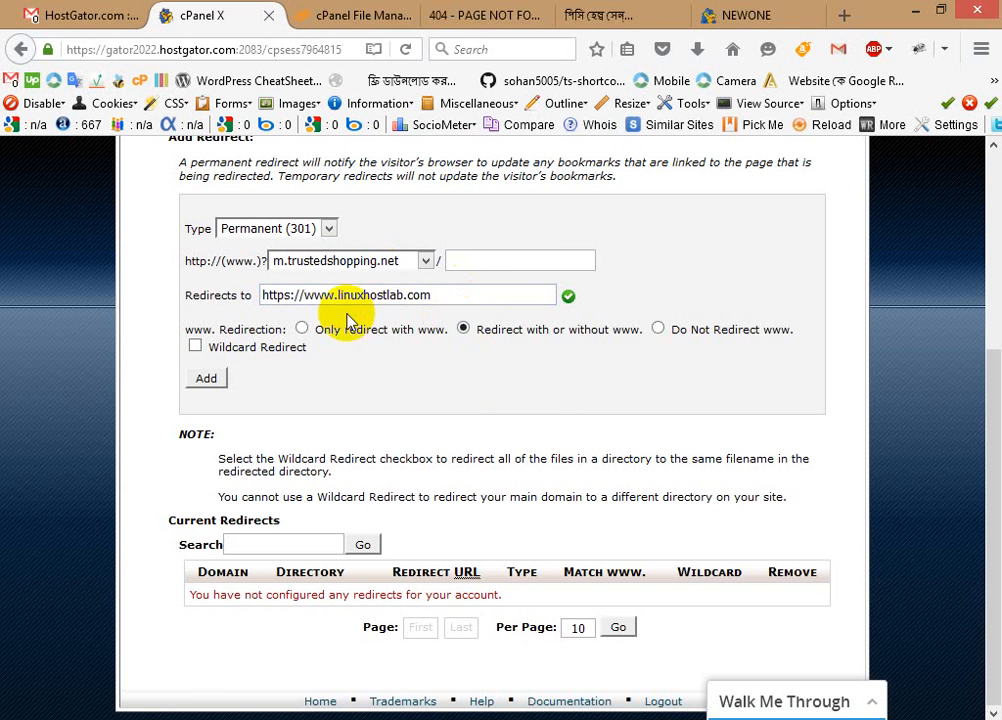
drag(431, 294, 193, 297)
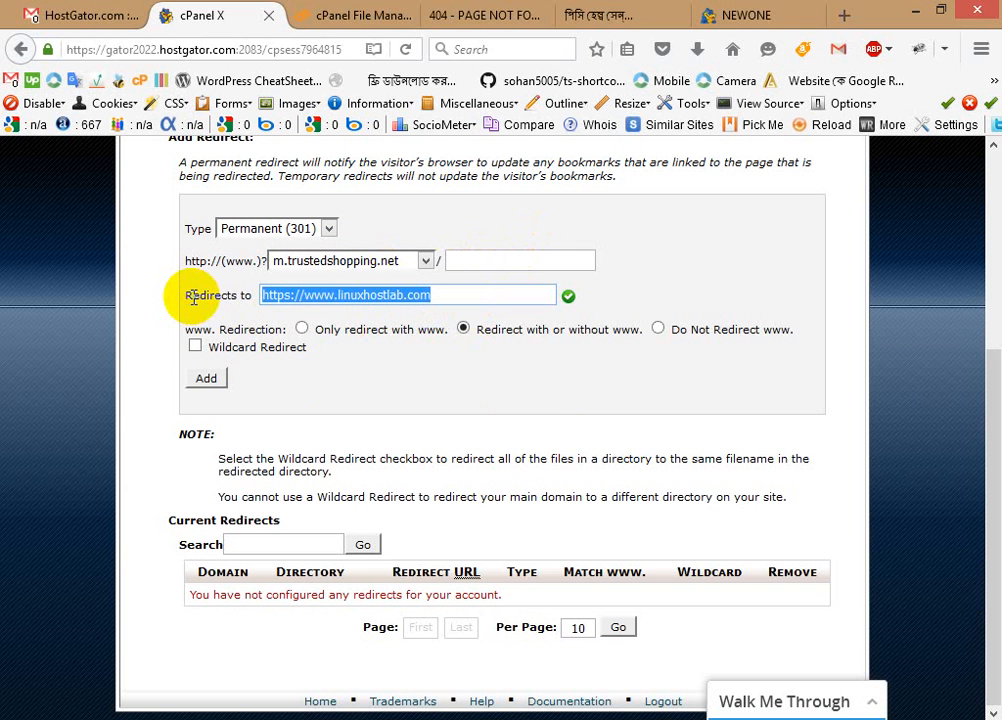
click(474, 296)
drag(474, 296, 248, 293)
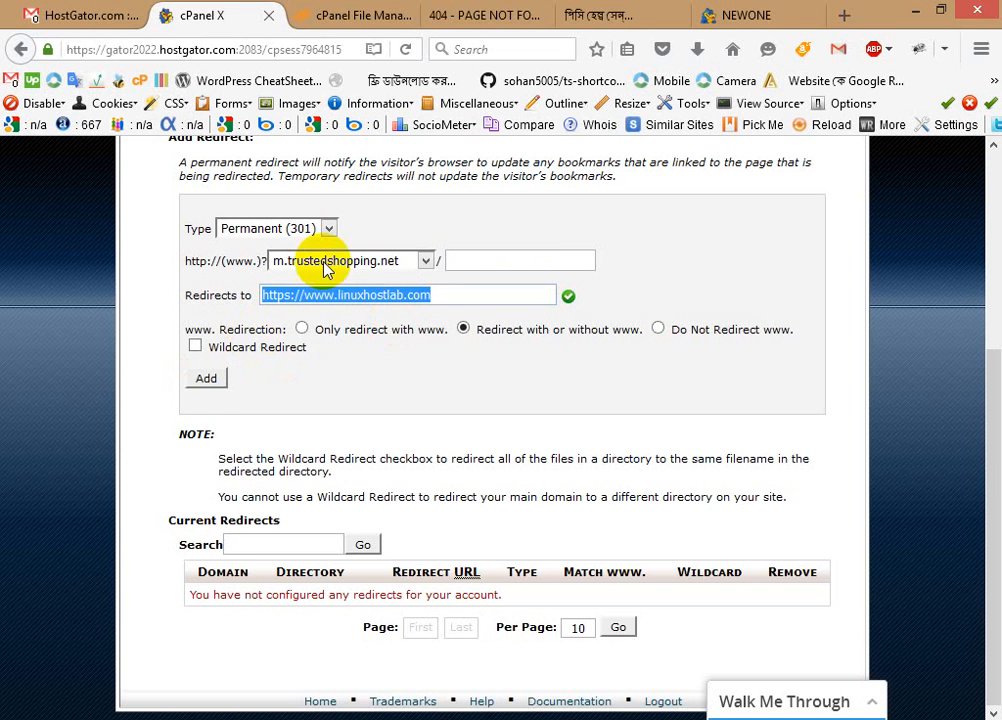
click(209, 379)
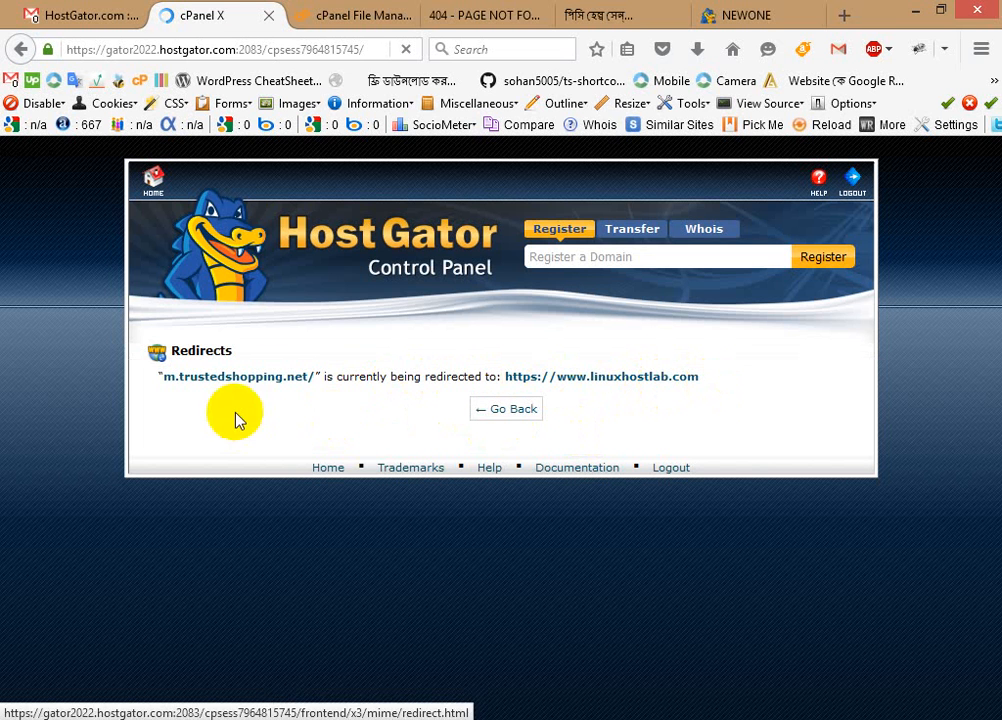
Step: Open the m.trustedshopping.net link from the redirect confirmation in a new tab twice to test where it leads
drag(306, 375, 167, 379)
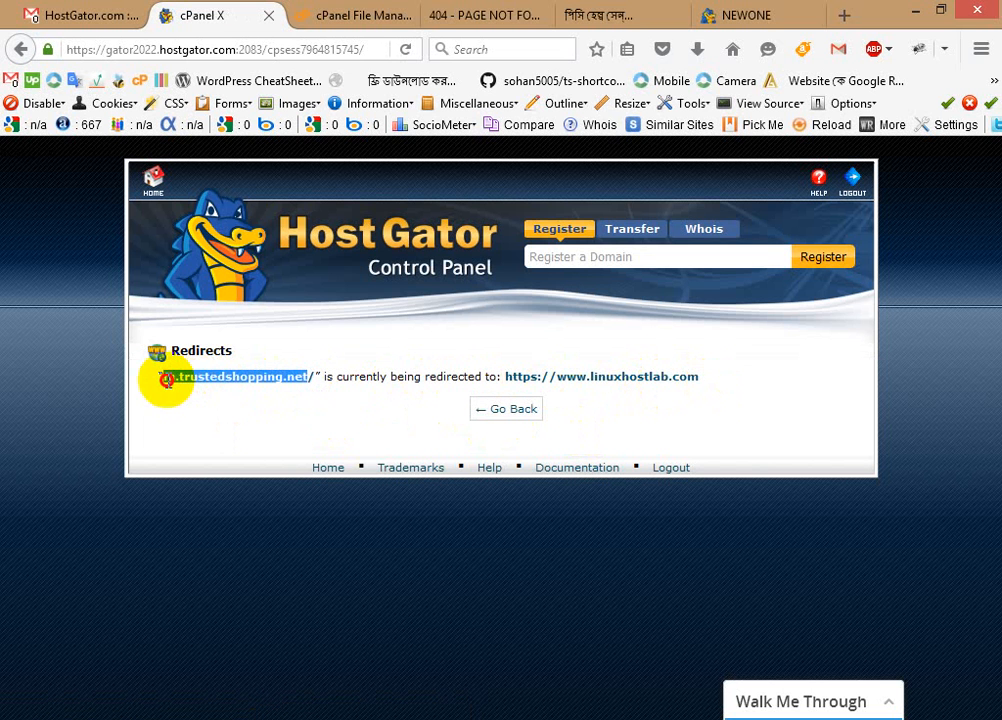
right_click(190, 379)
click(262, 414)
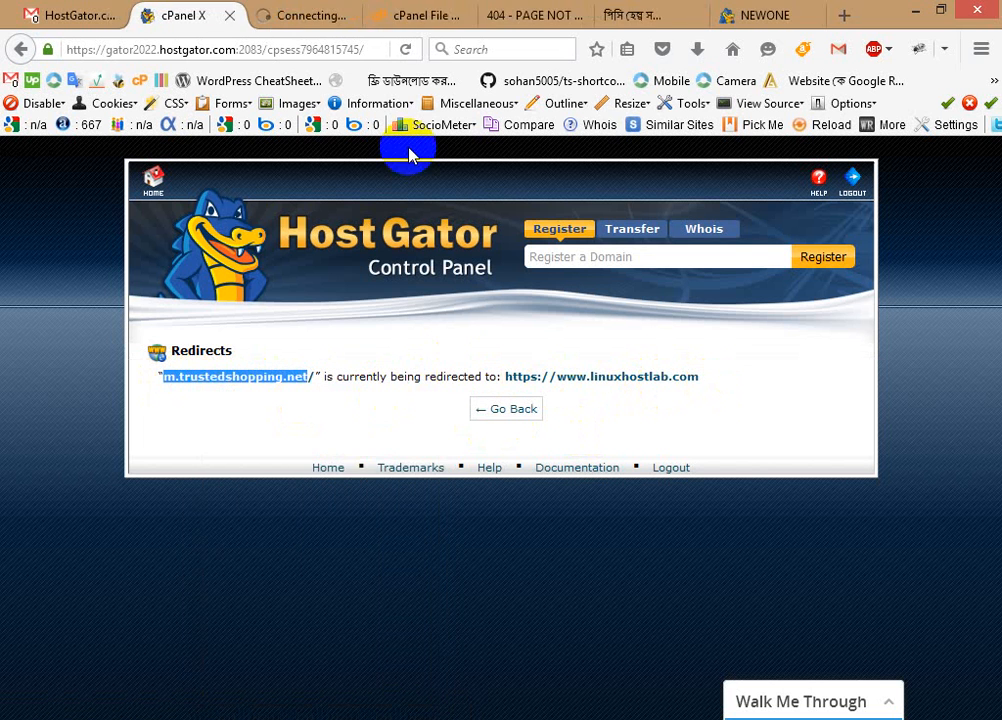
click(280, 24)
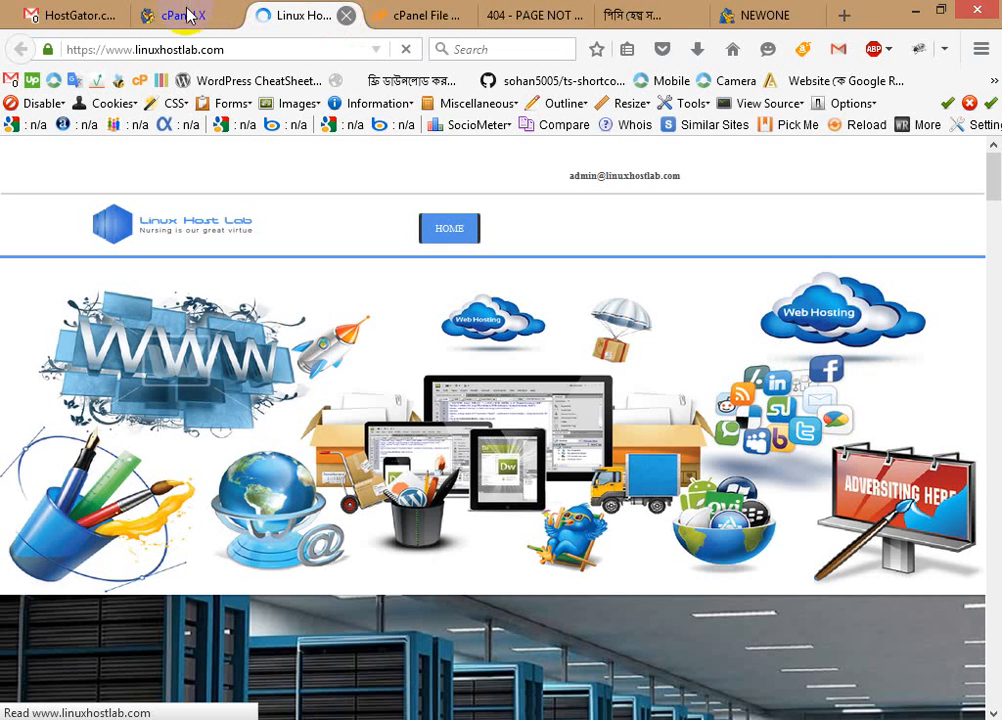
click(188, 14)
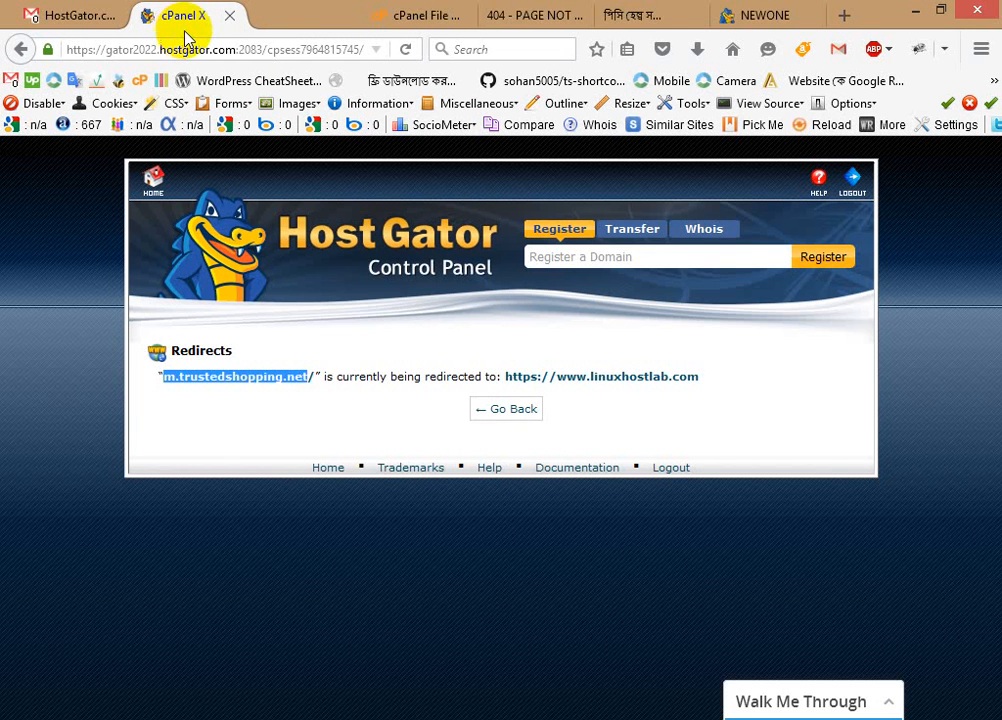
right_click(257, 384)
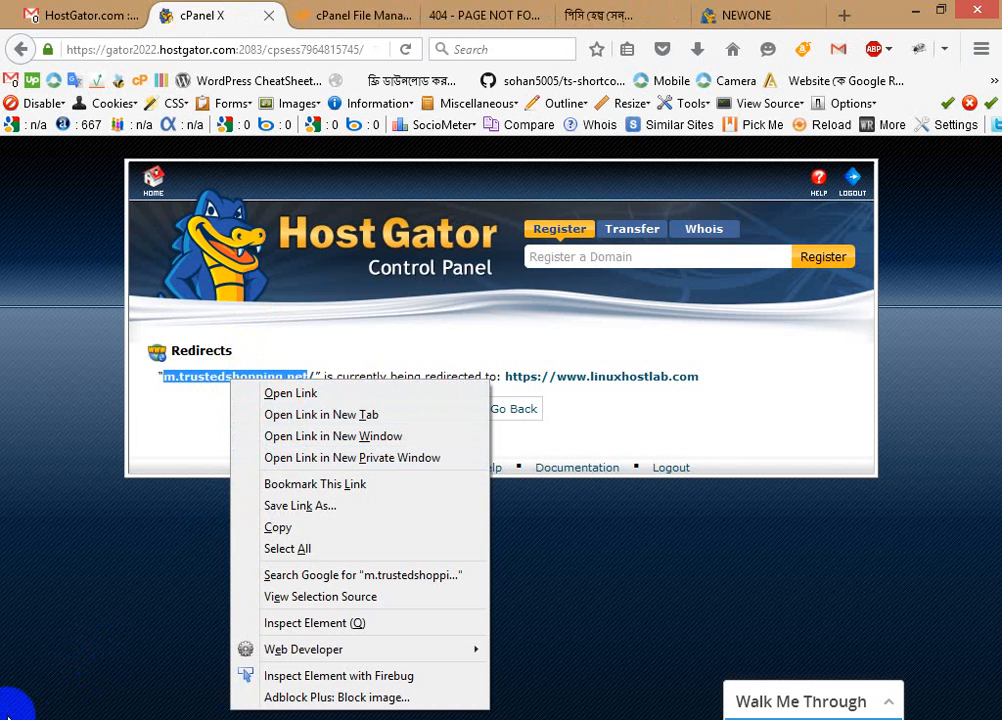
click(273, 414)
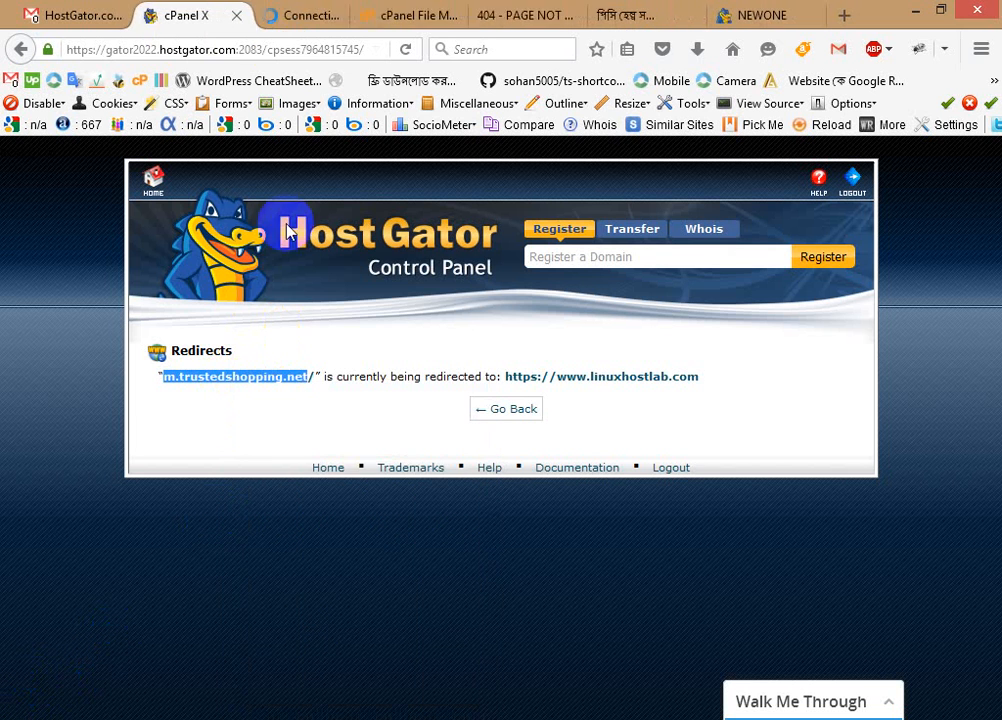
click(287, 17)
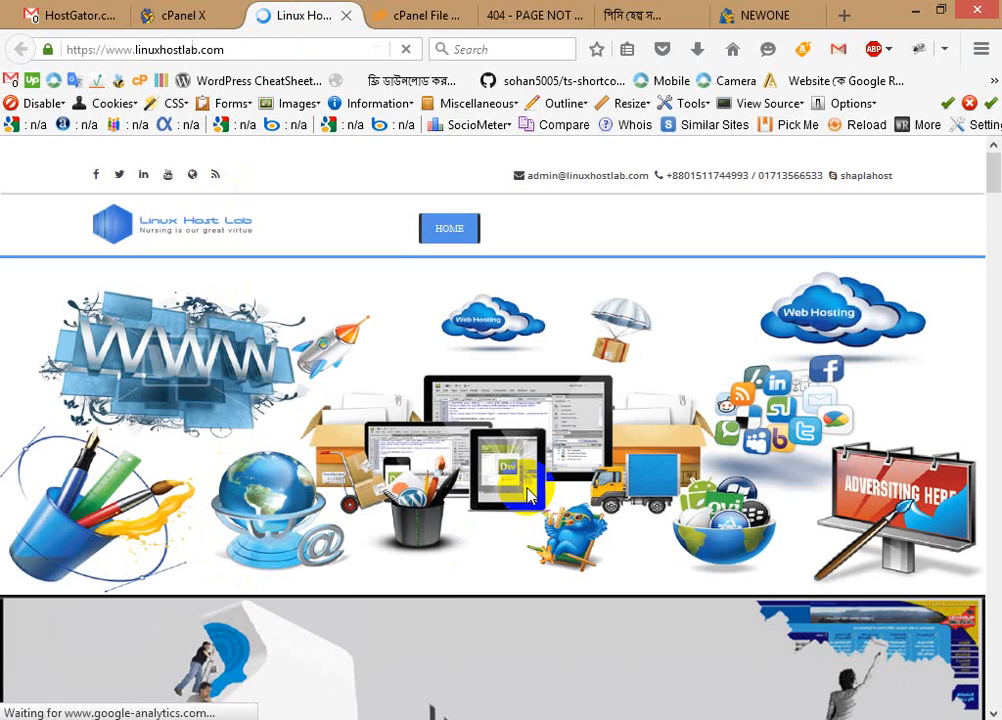
Step: Check the linuxhostlab.com page and address that the redirect leads to, and close its tab
scroll(248, 228, down, 2)
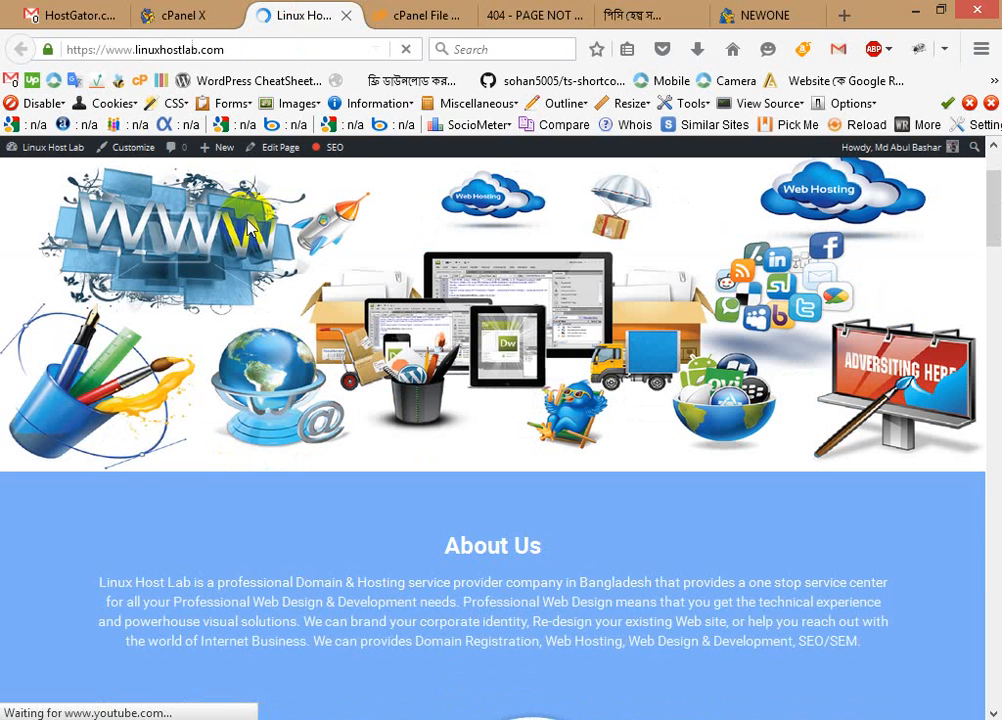
click(285, 49)
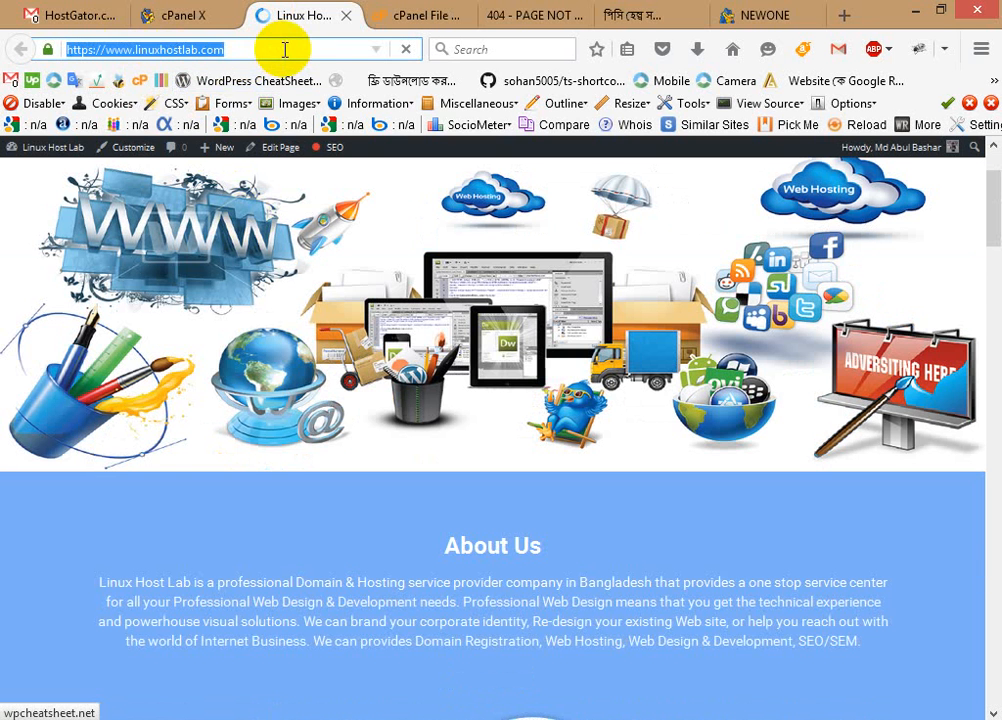
click(347, 17)
click(343, 18)
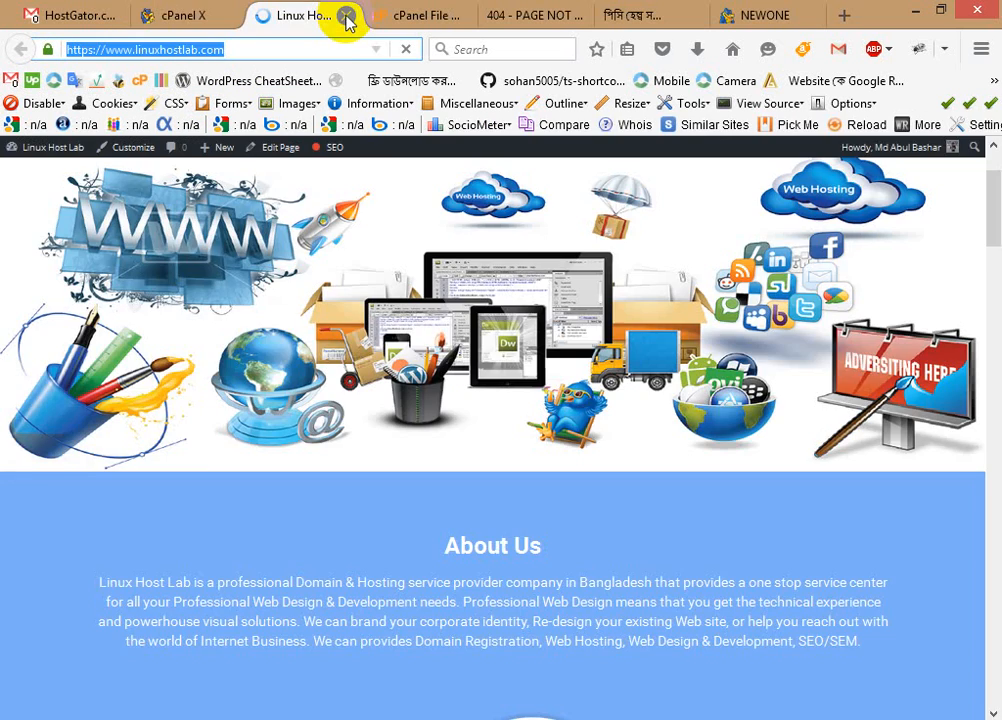
click(346, 17)
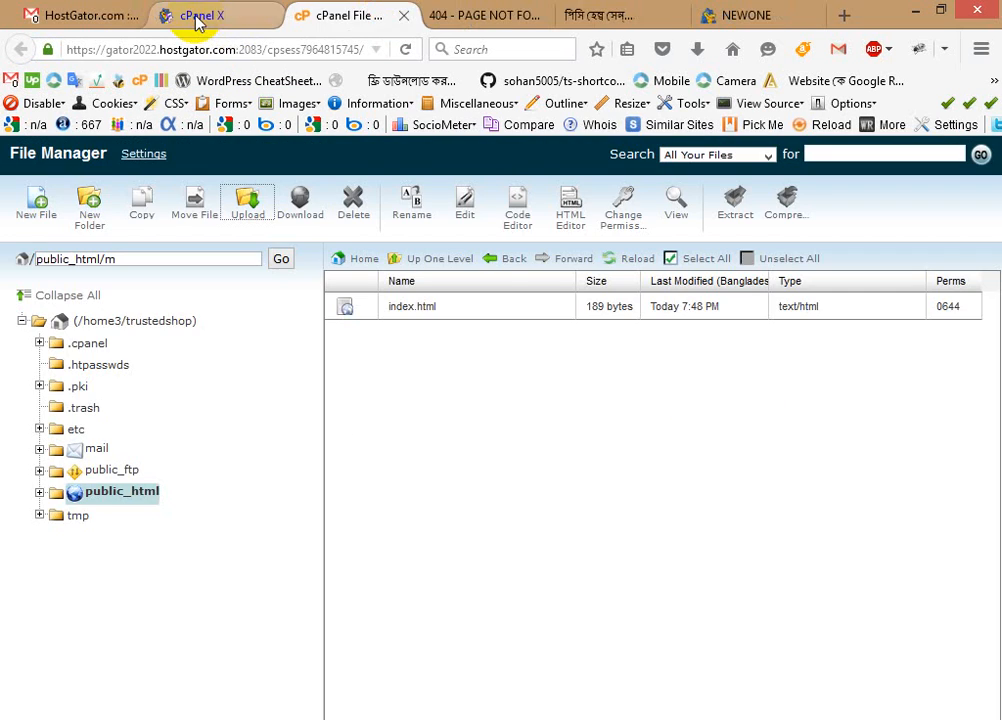
Step: Remove the m.trustedshopping.net redirect from the current redirects, copying the subdomain address from the removal confirmation
click(197, 20)
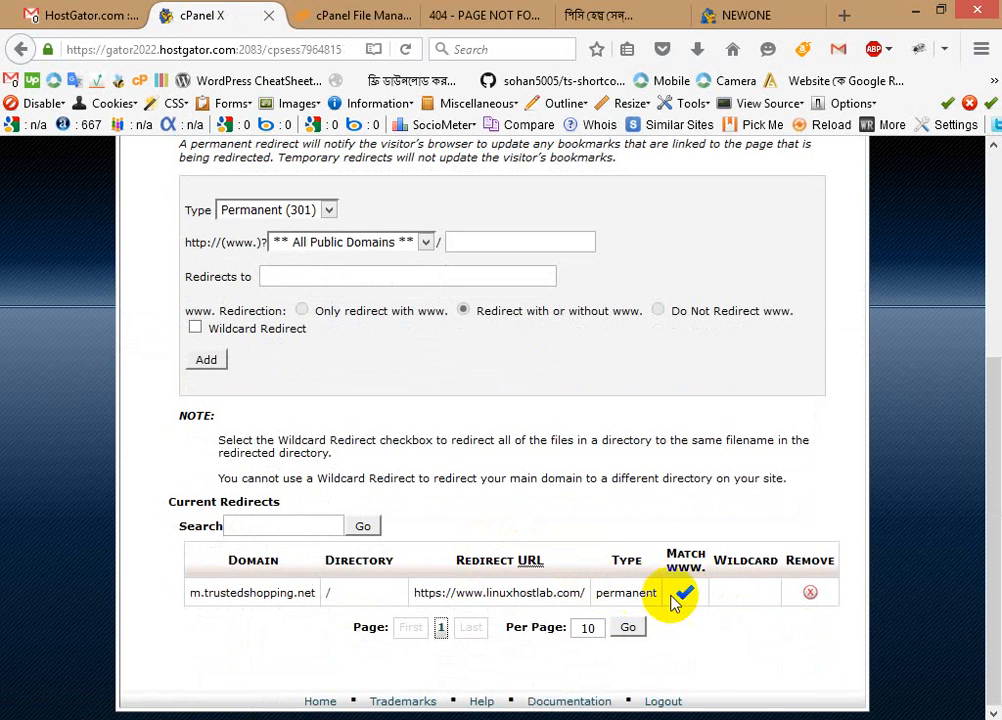
click(810, 594)
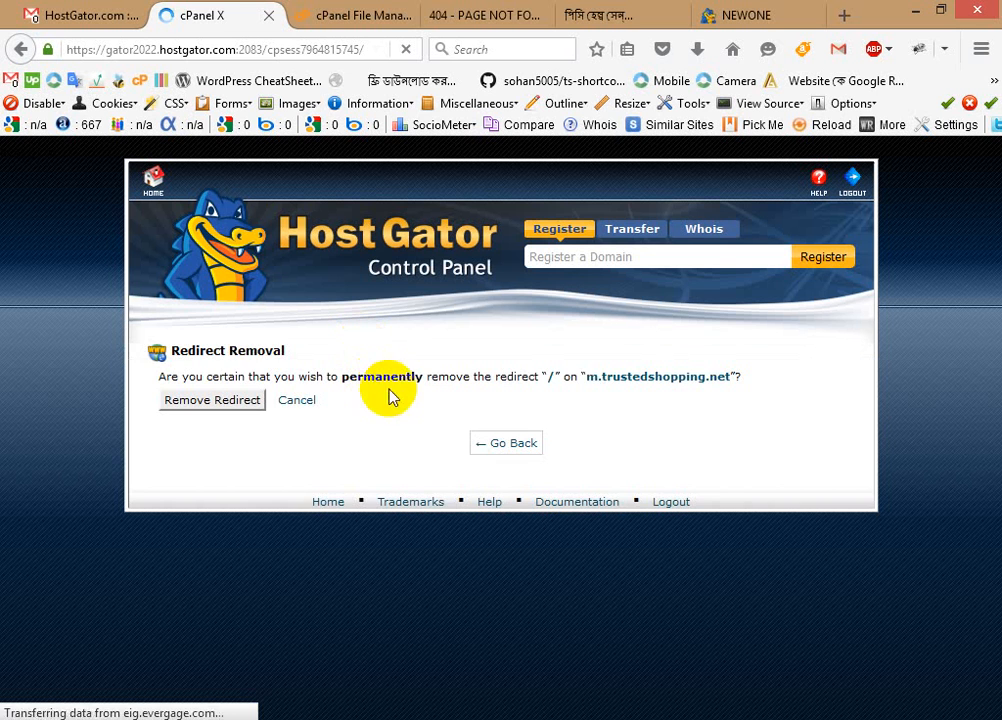
drag(586, 377, 729, 378)
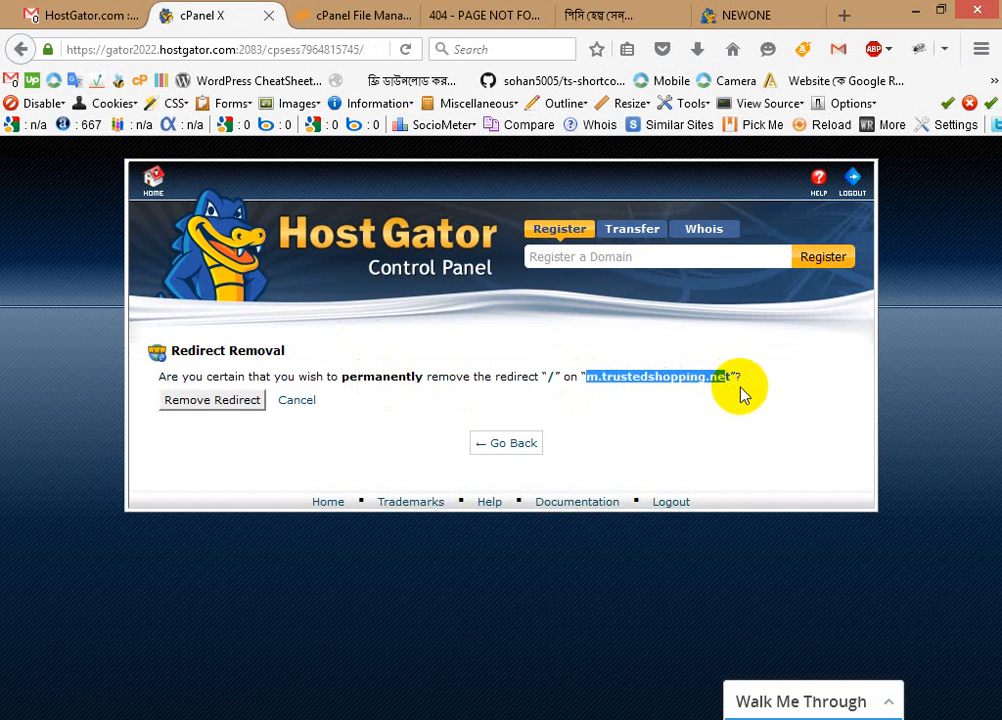
right_click(660, 379)
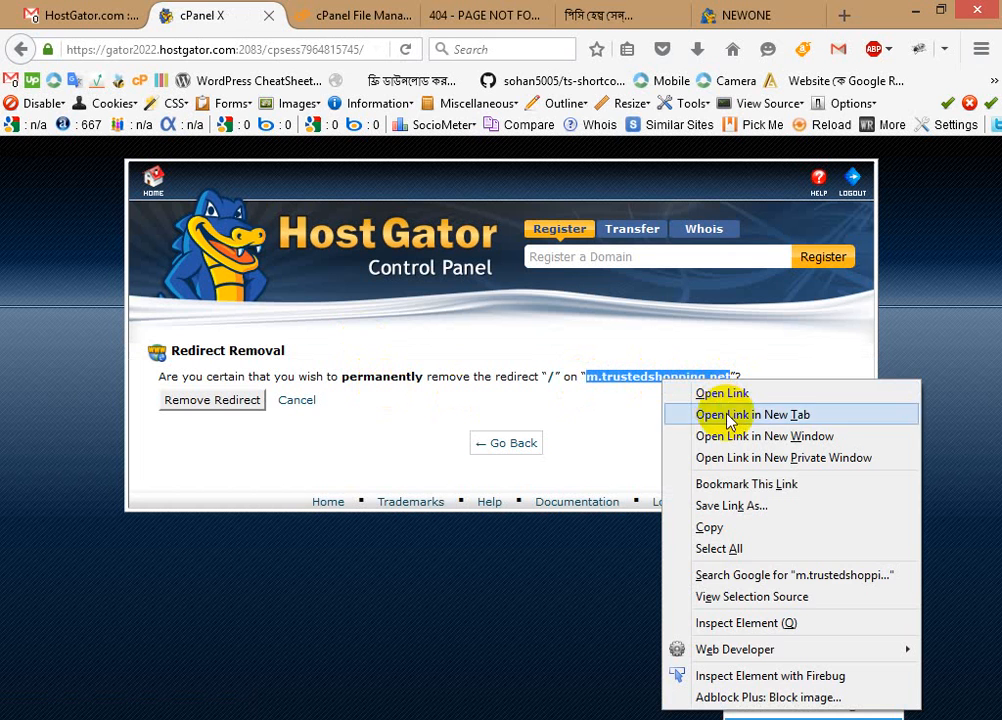
click(710, 528)
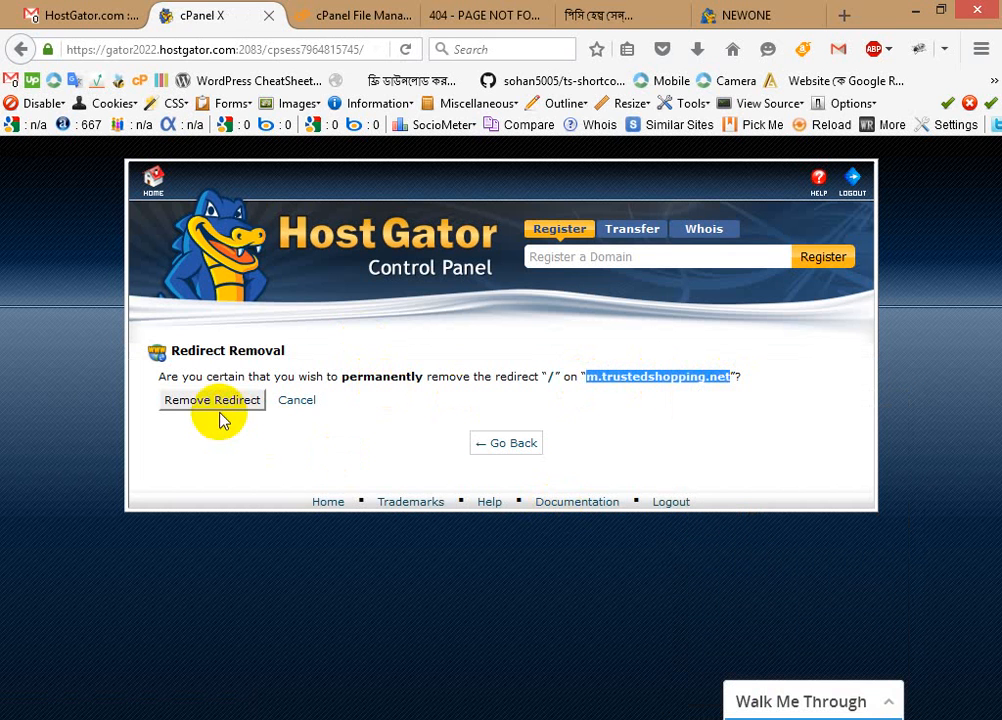
click(232, 404)
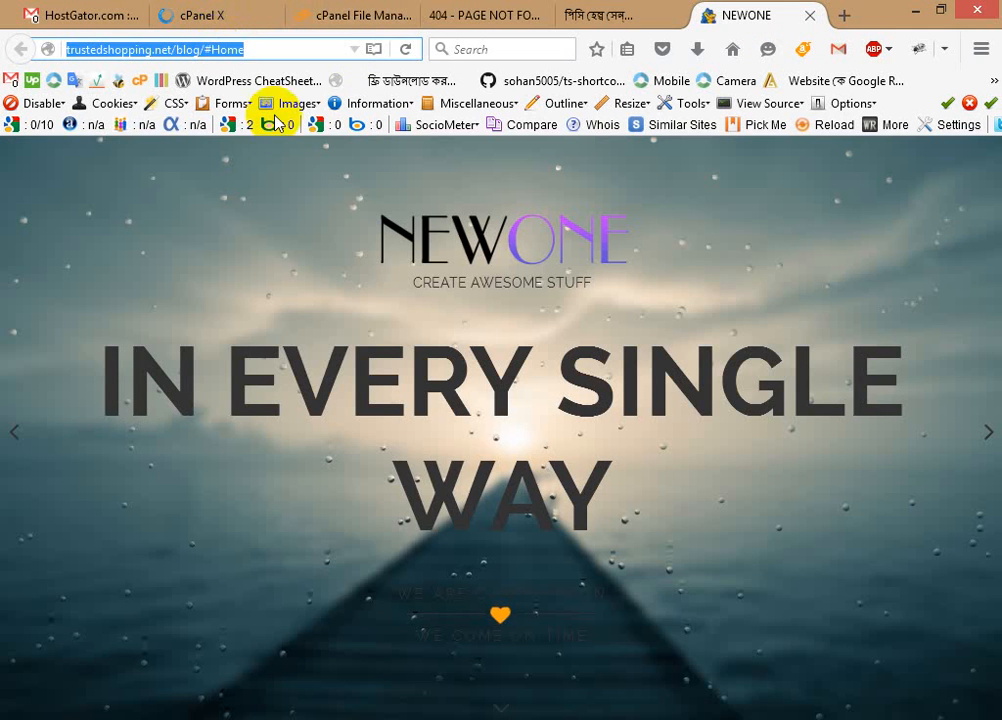
Step: Load the copied m.trustedshopping.net address in the NEWONE tab as a test, and return from the removal message to the Redirects page
right_click(222, 50)
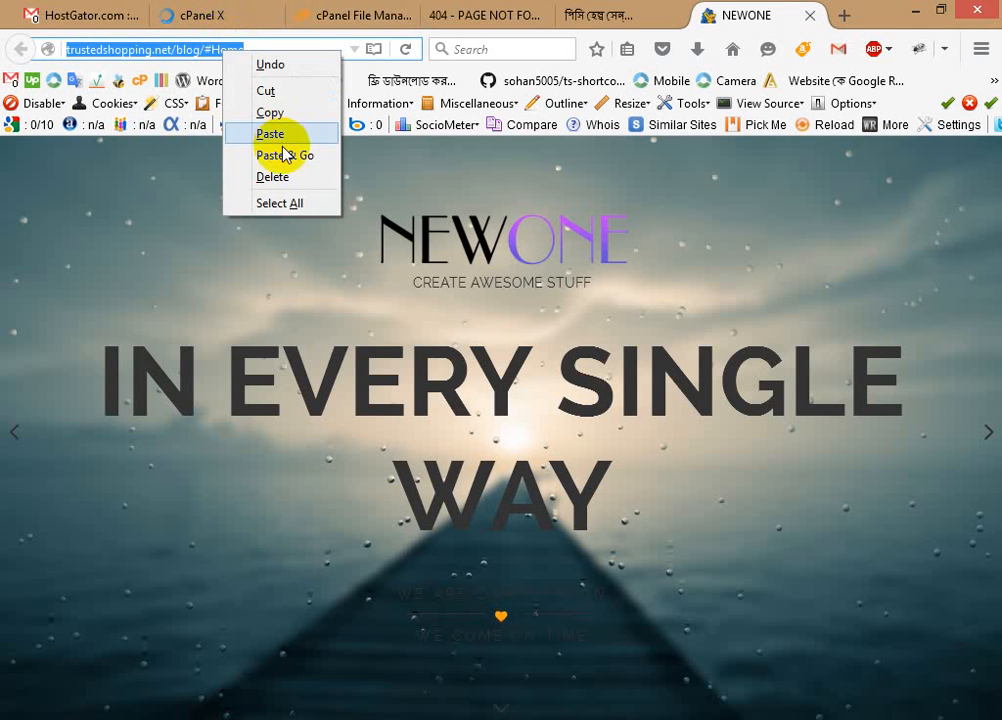
click(285, 156)
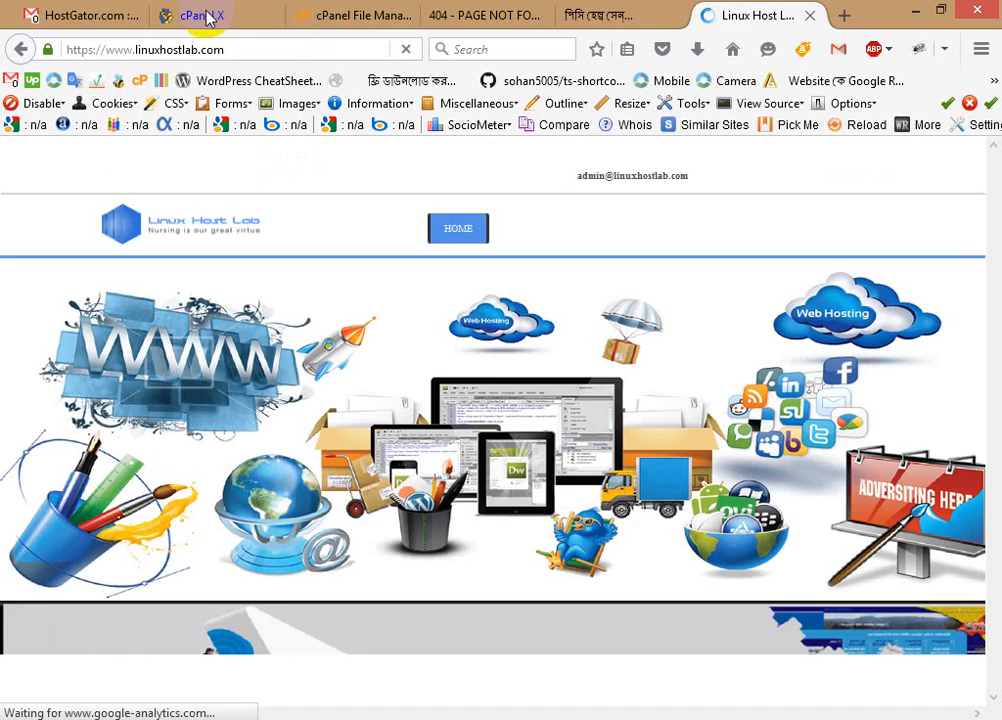
click(207, 17)
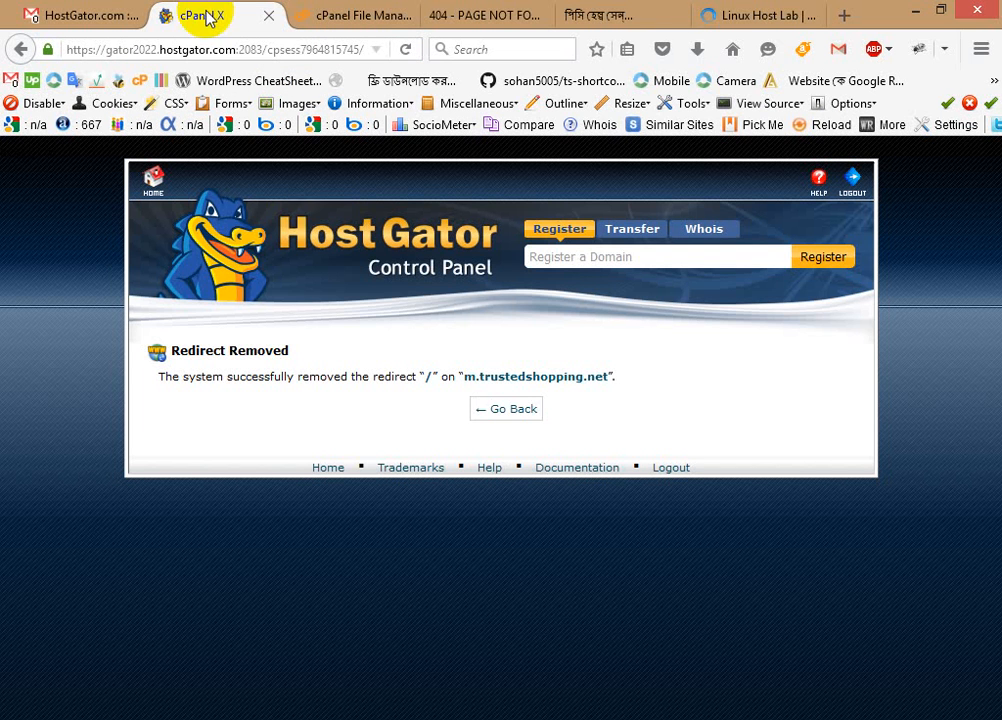
click(525, 428)
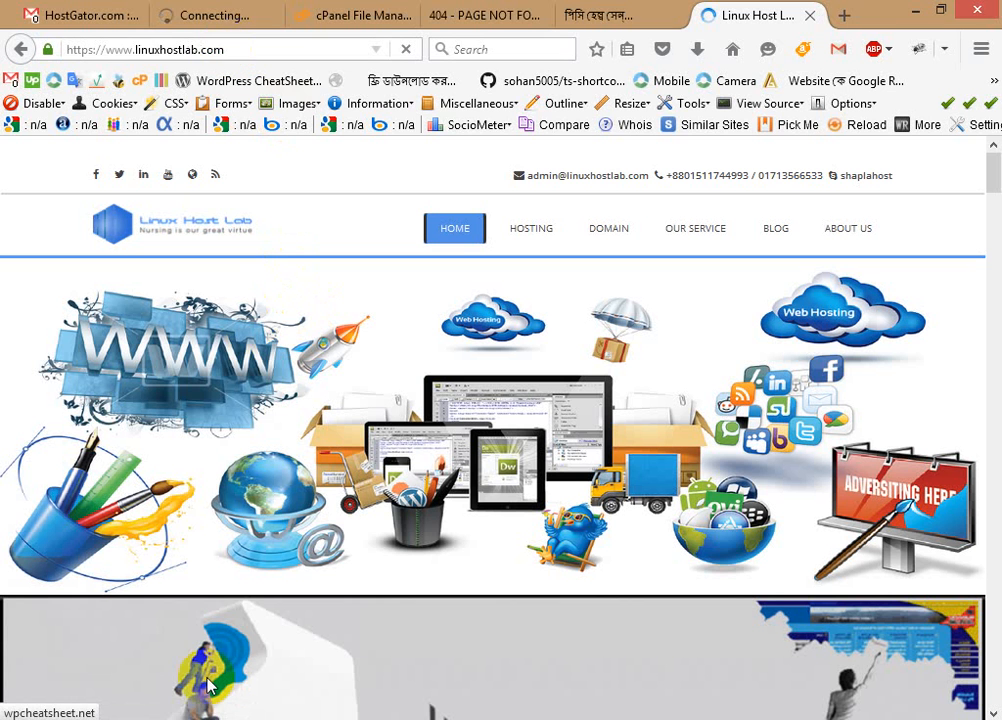
click(195, 20)
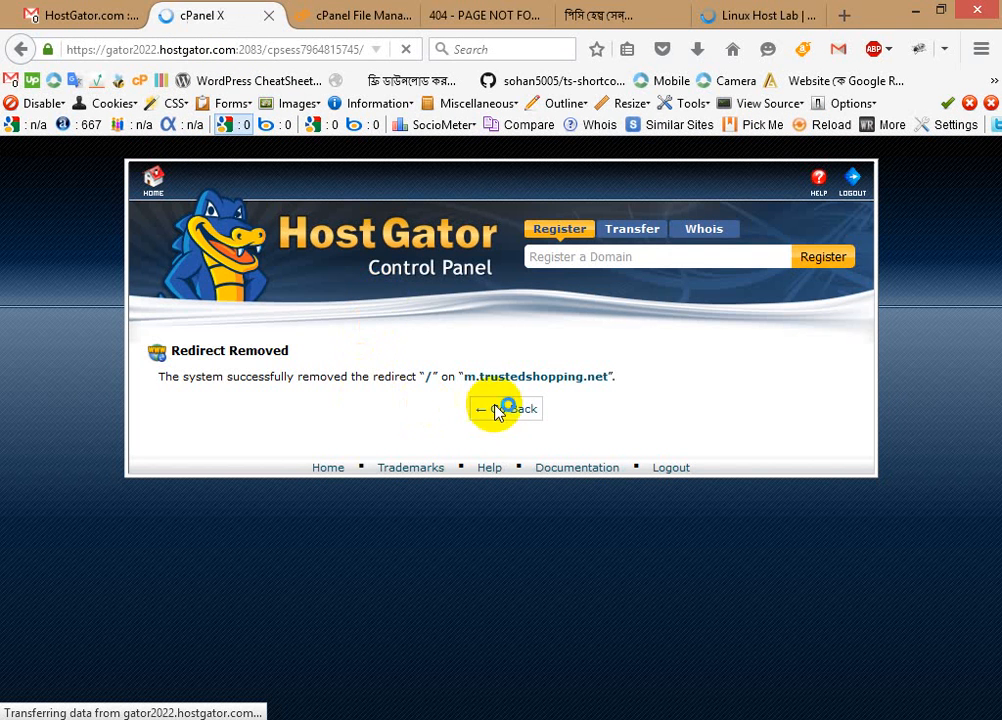
Step: Switch to Chrome and load the copied m.trustedshopping.net address to check which page the subdomain shows
click(398, 468)
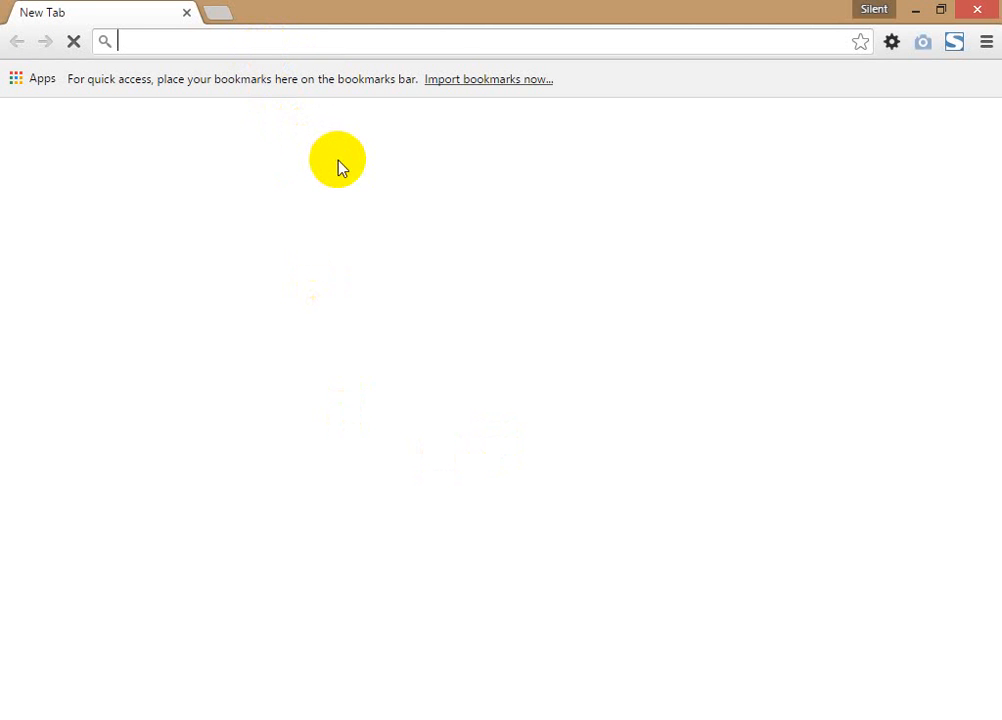
right_click(340, 168)
click(341, 172)
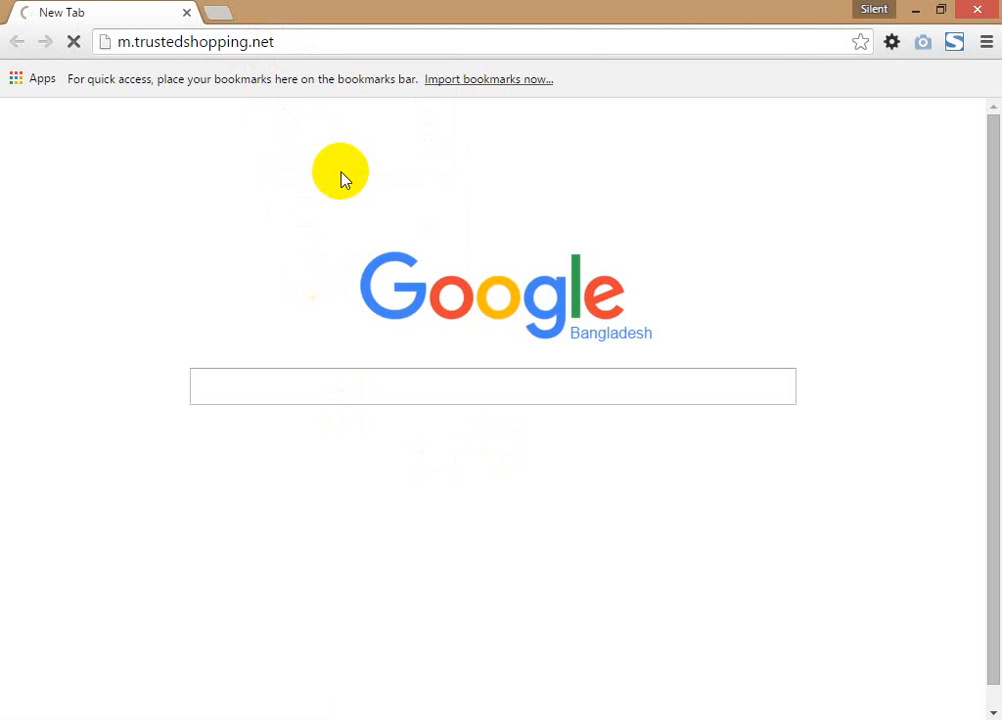
drag(310, 110, 707, 119)
click(473, 240)
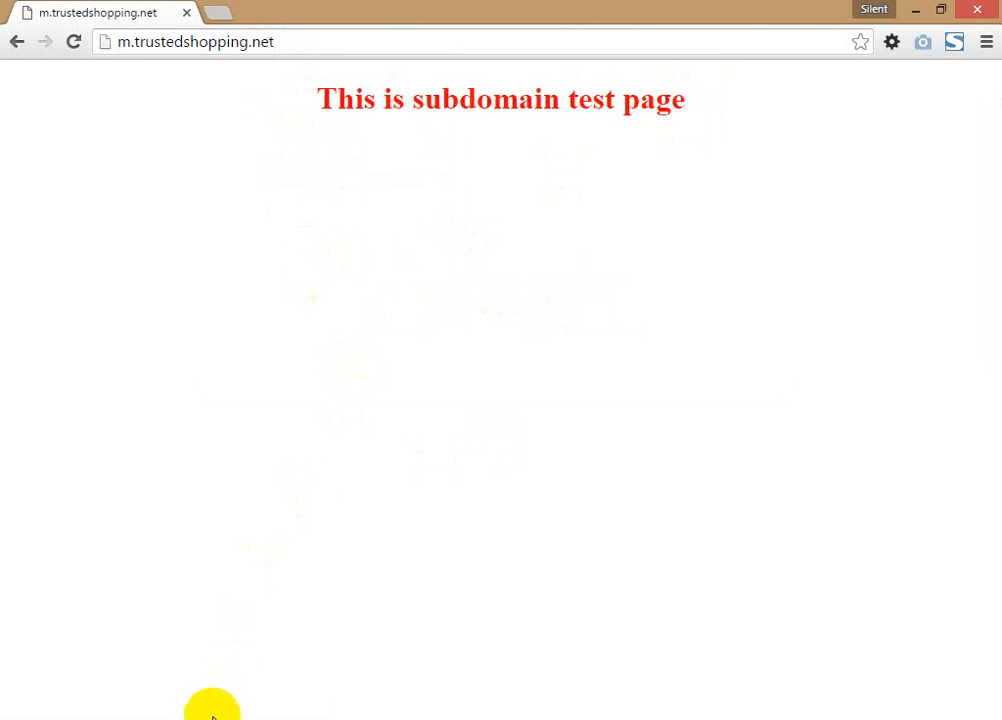
Step: Switch back to the control panel in Firefox, glance at the File Manager and Redirects page, and return to the control panel home
click(278, 719)
scroll(212, 234, up, 2)
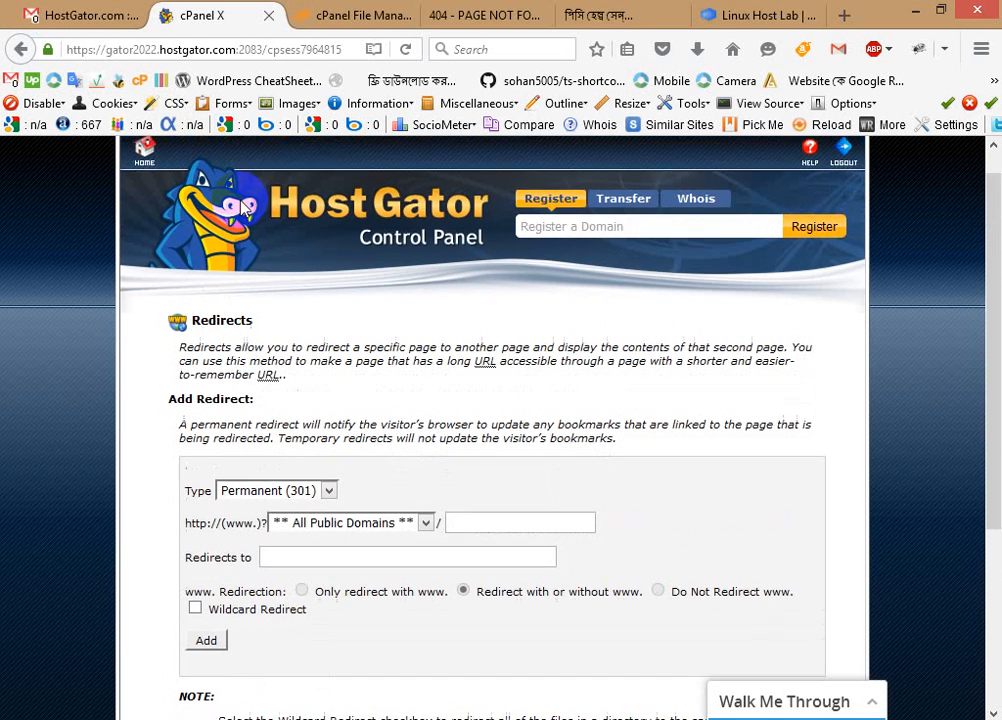
click(330, 28)
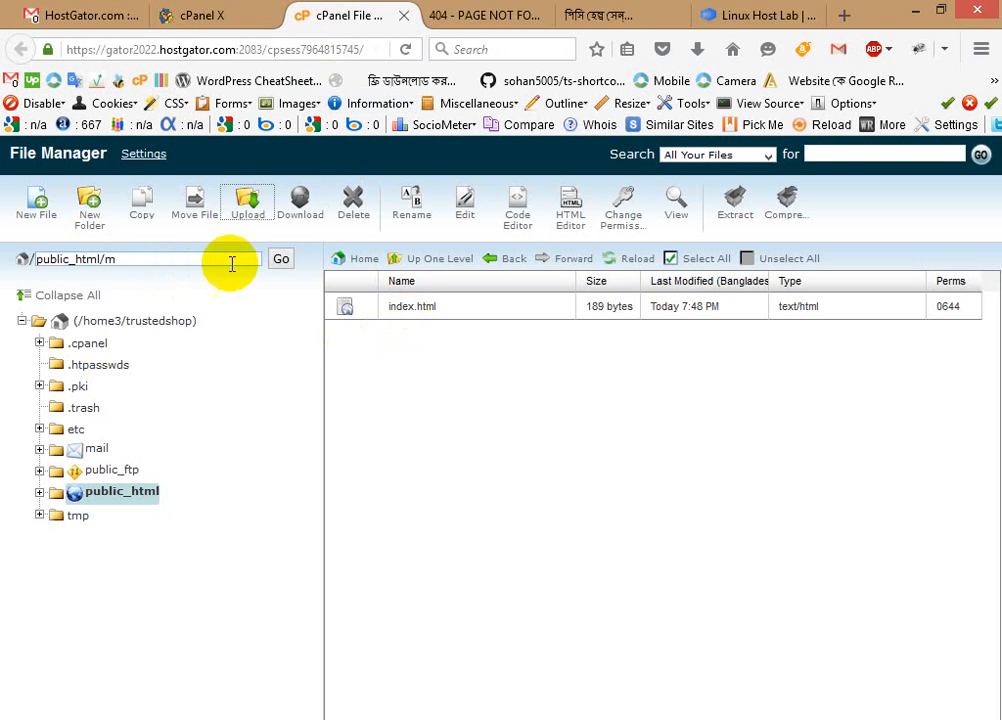
click(215, 12)
scroll(414, 530, down, 3)
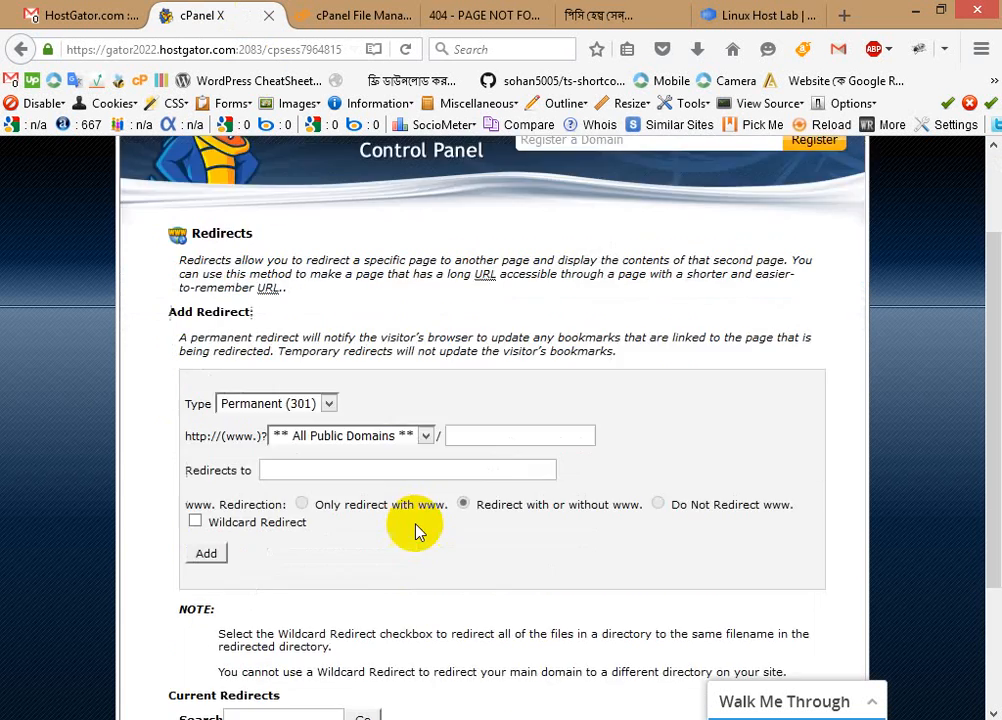
scroll(235, 414, up, 3)
click(147, 184)
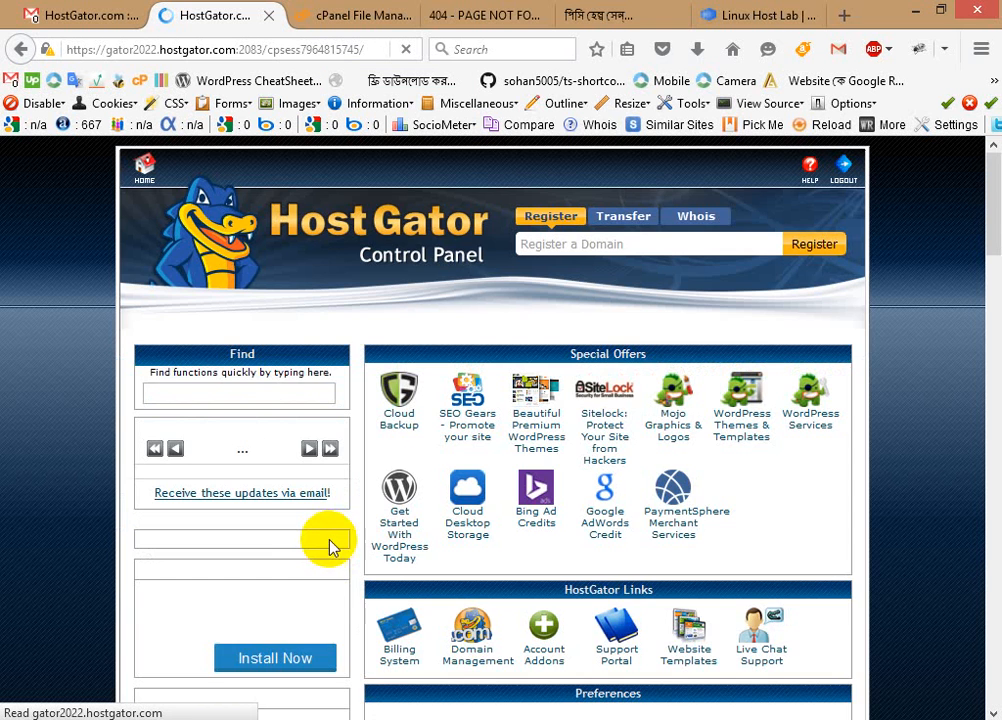
Step: Open the Subdomains page from the control panel home and view the list of existing subdomains
scroll(700, 480, down, 4)
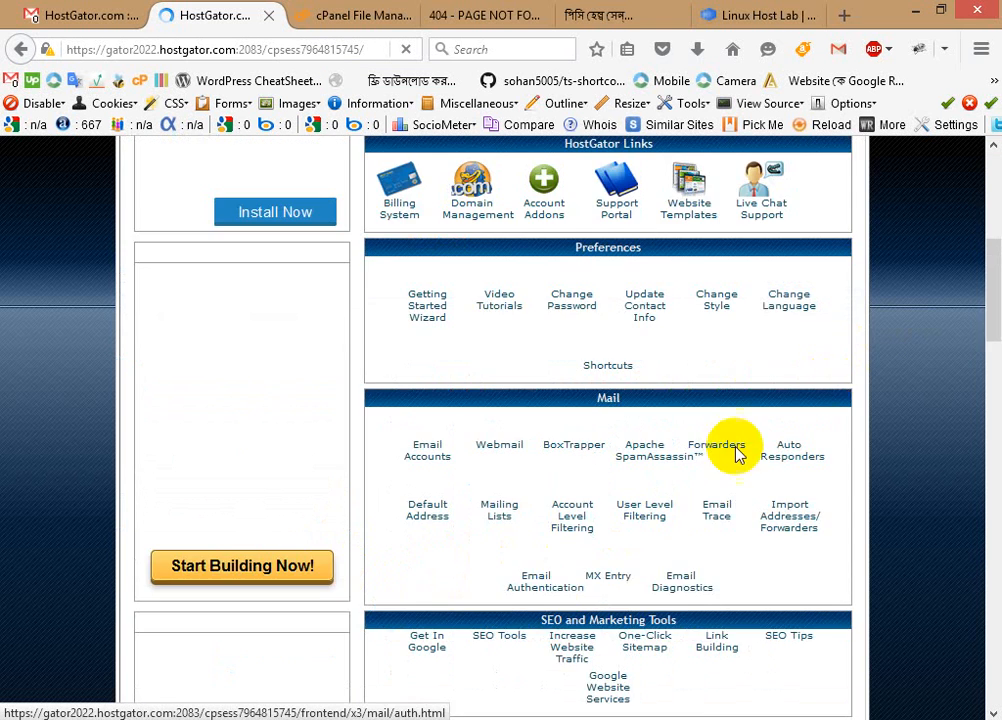
scroll(612, 532, up, 1)
scroll(478, 596, down, 6)
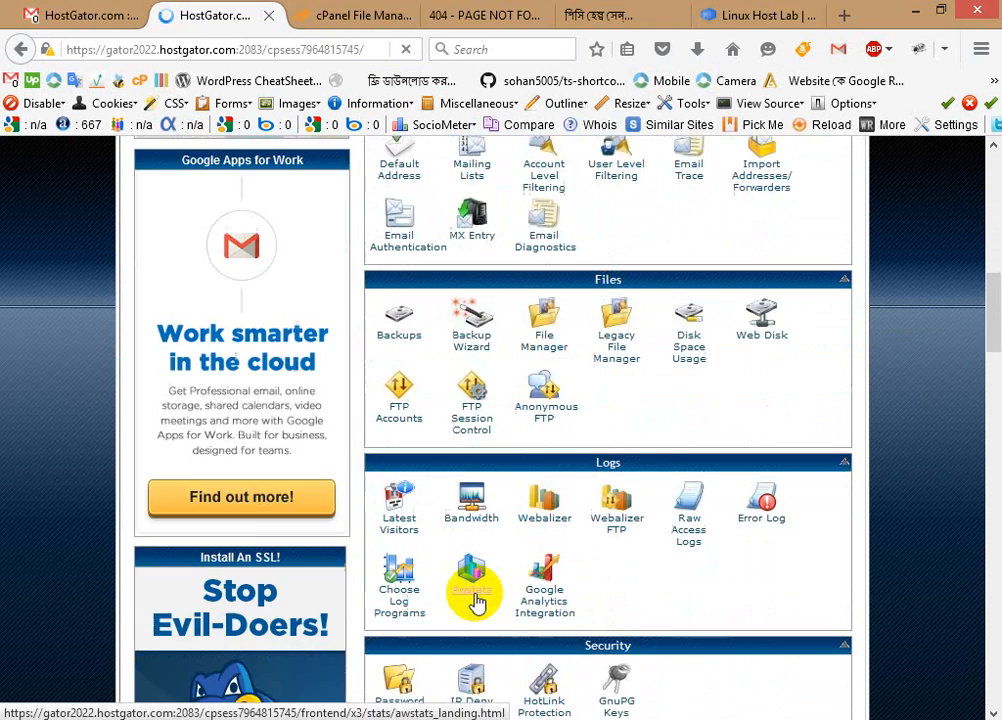
scroll(472, 597, down, 2)
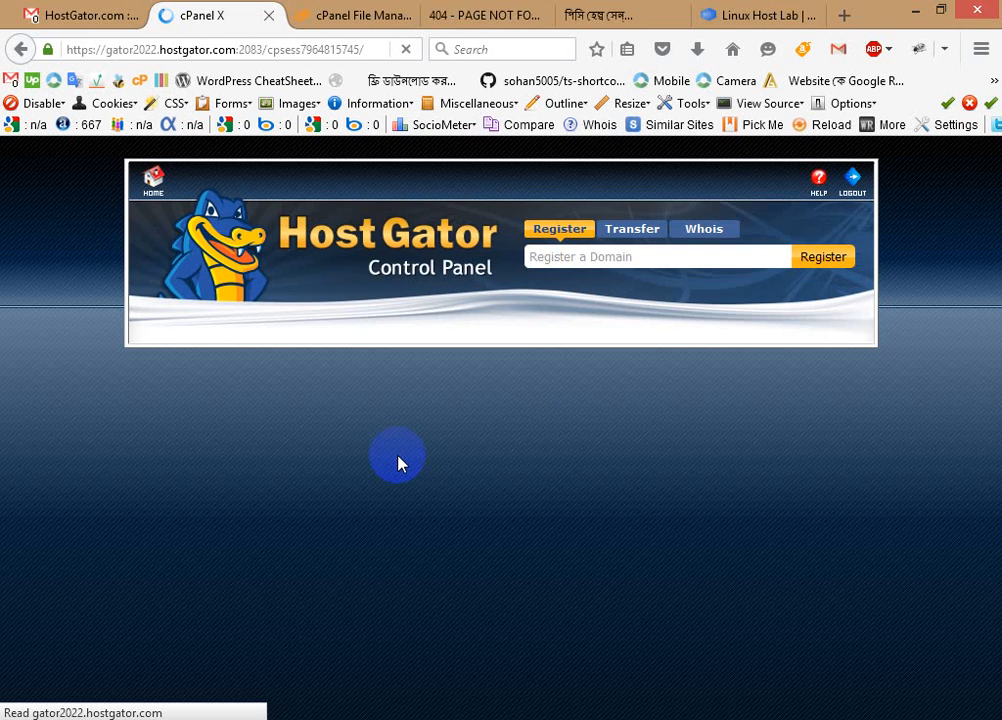
scroll(400, 460, down, 2)
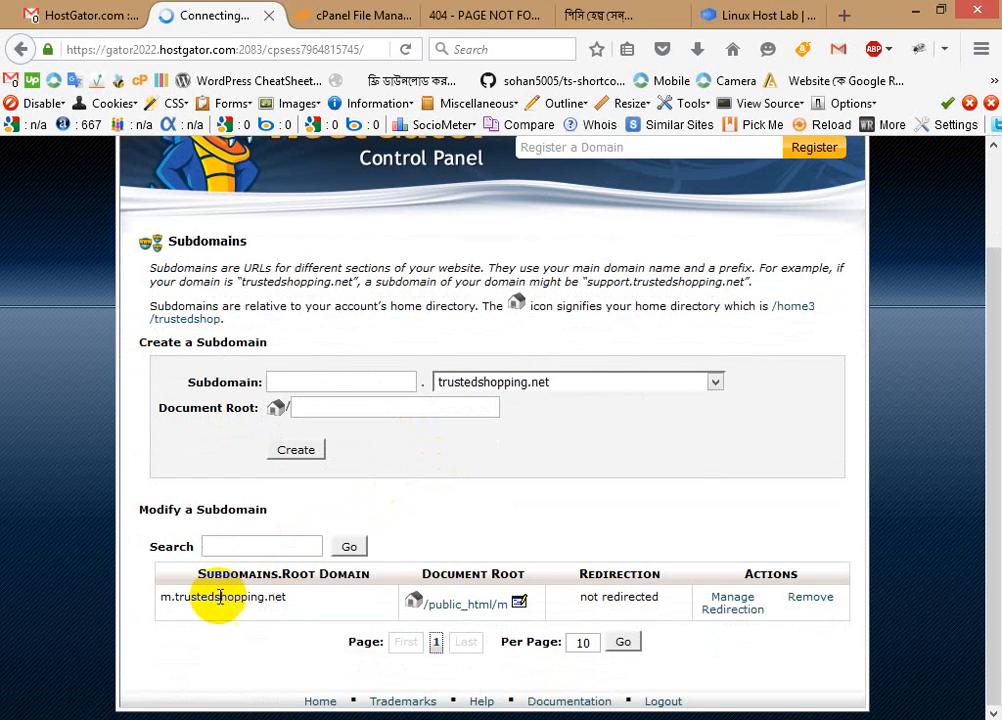
Step: Check the subdomain's document root, and open the m folder inside public_html in the File Manager
click(471, 608)
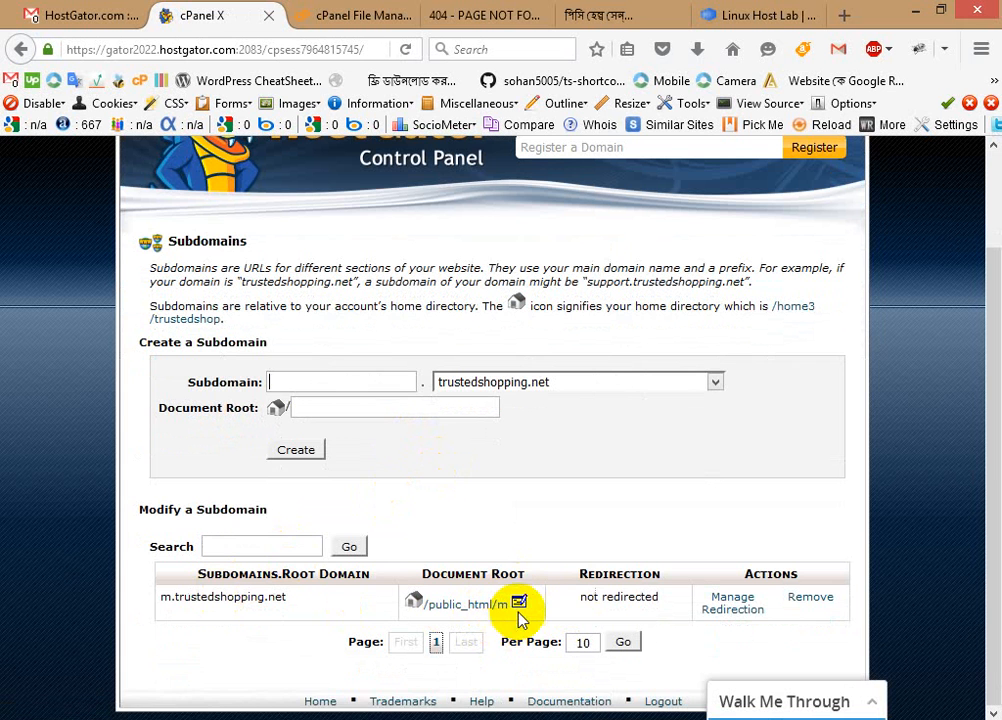
click(338, 16)
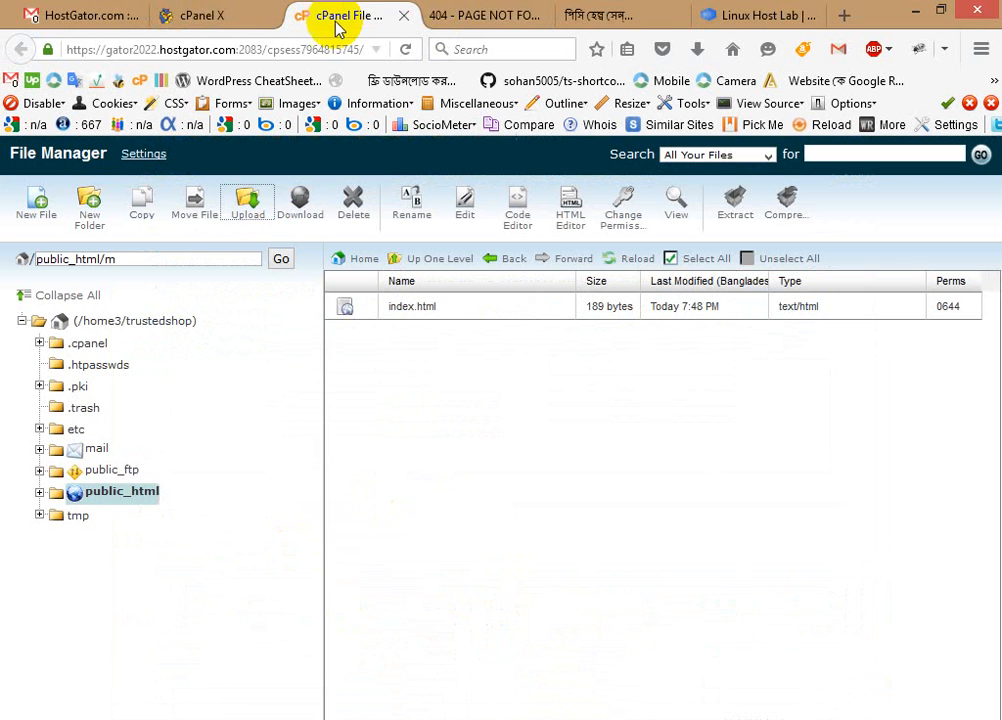
click(112, 496)
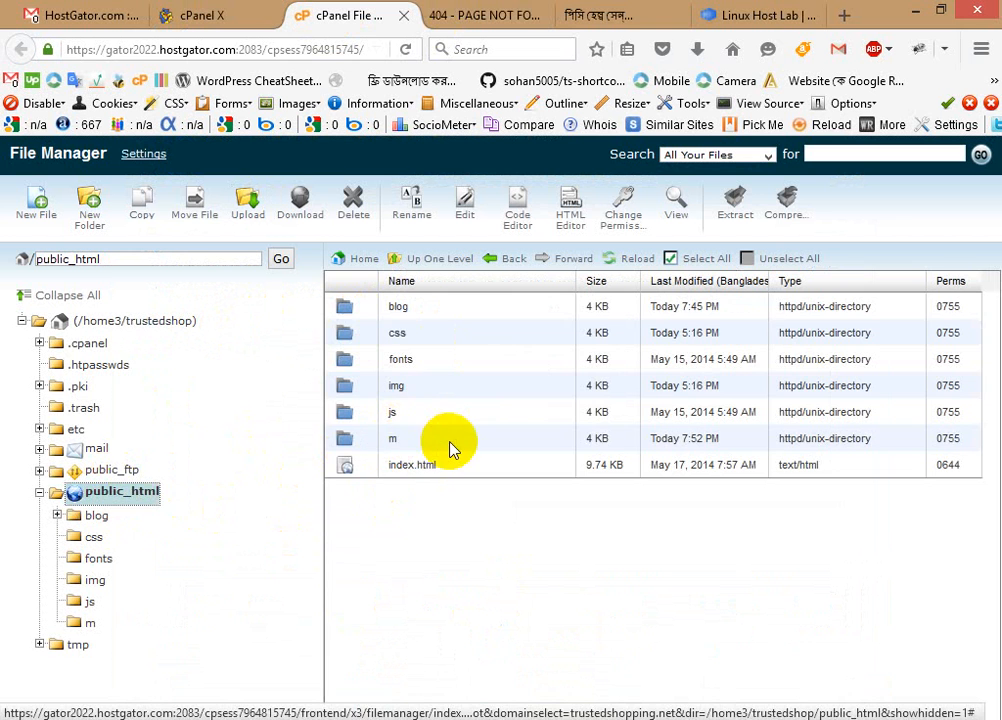
double_click(450, 446)
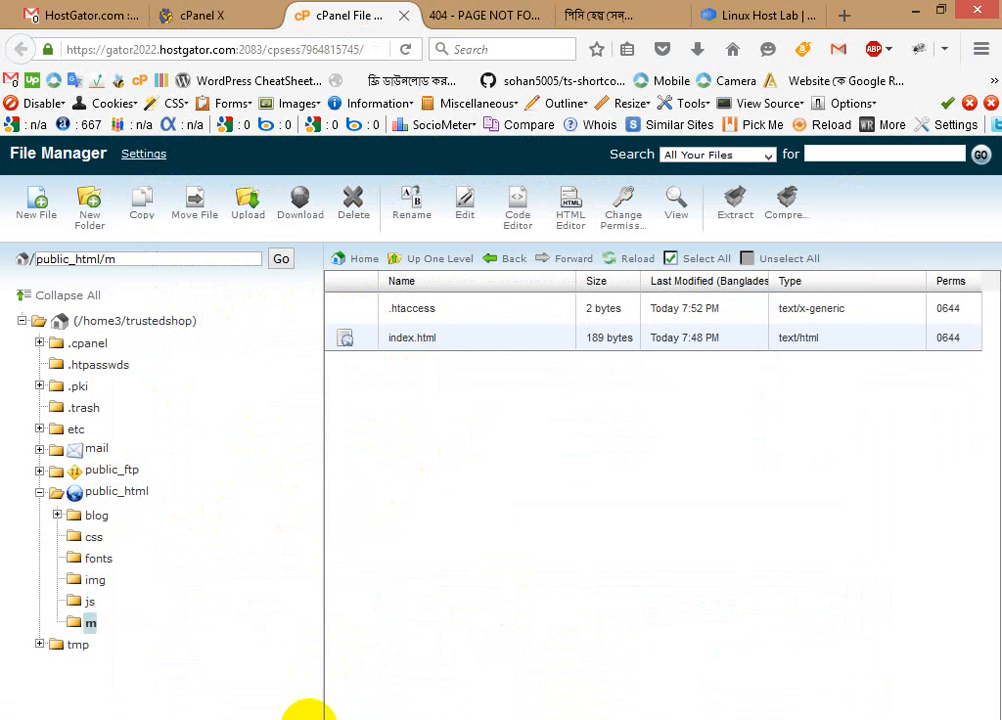
Step: Switch to Chrome and review the heading text of the m.trustedshopping.net test page
click(202, 719)
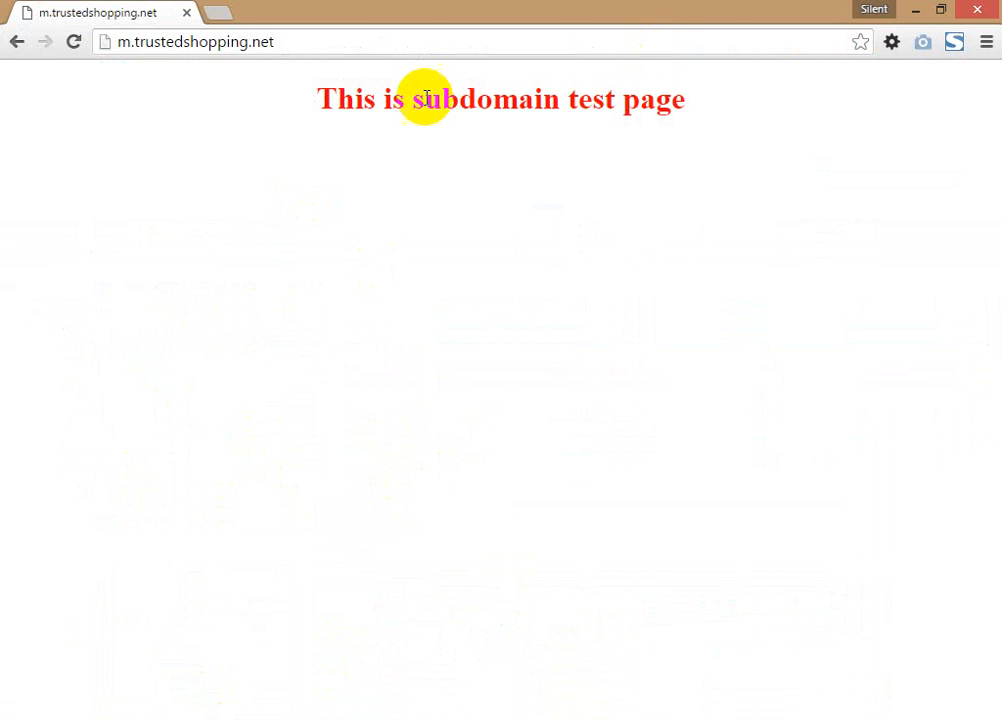
drag(313, 112, 685, 126)
click(685, 126)
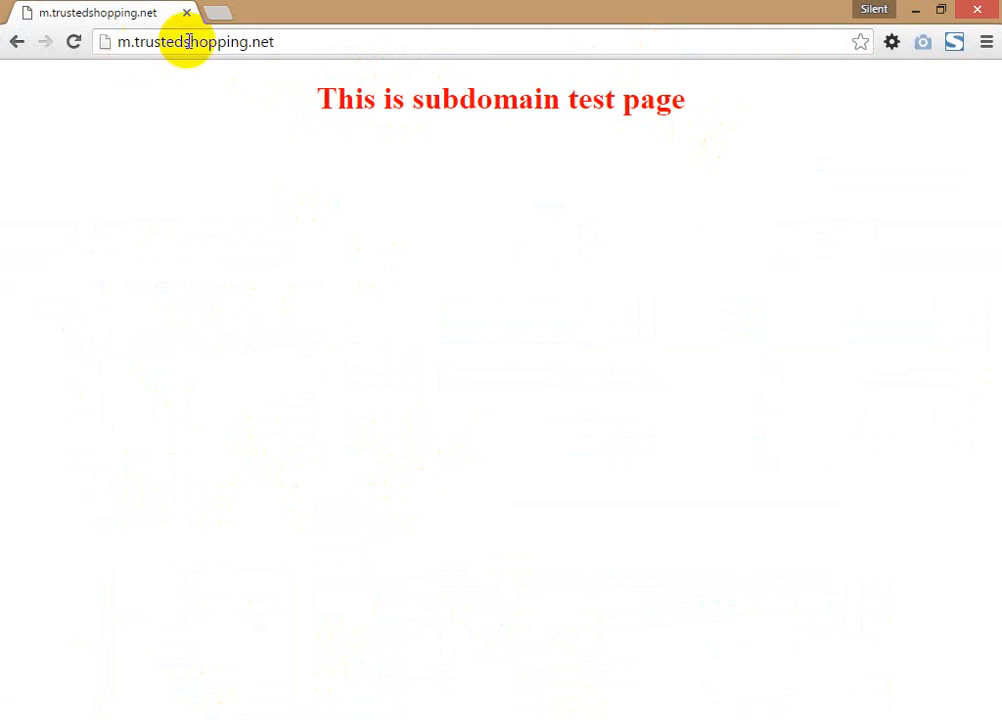
drag(620, 100, 458, 102)
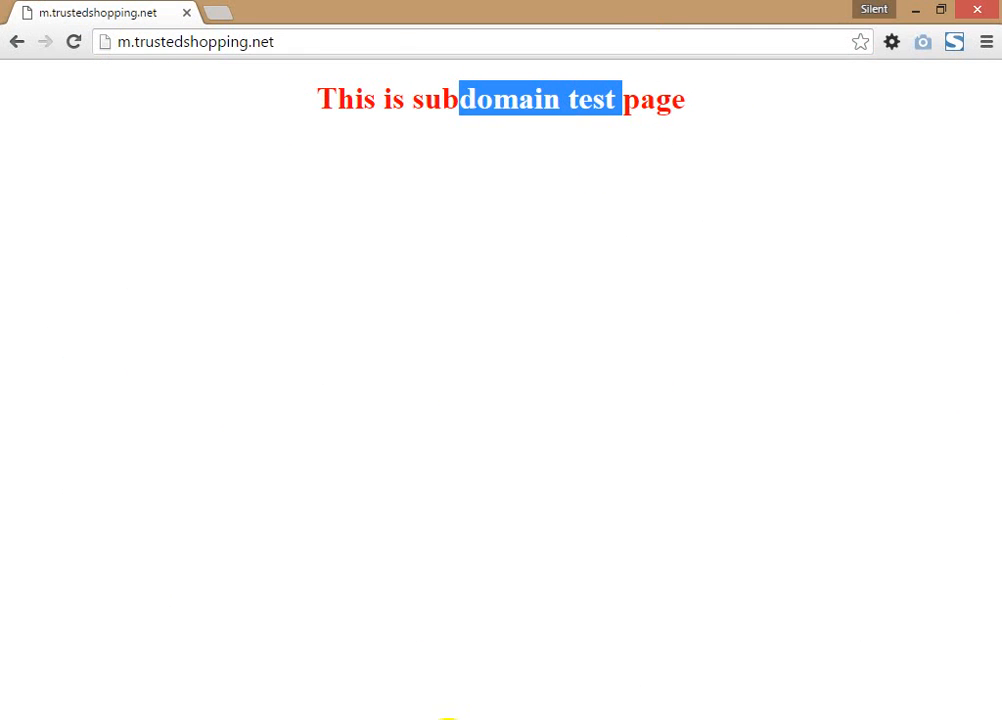
Step: Review the full source code of index.html in Notepad++ and return to the test page in Chrome
key(alt+Tab)
click(268, 331)
key(ctrl+a)
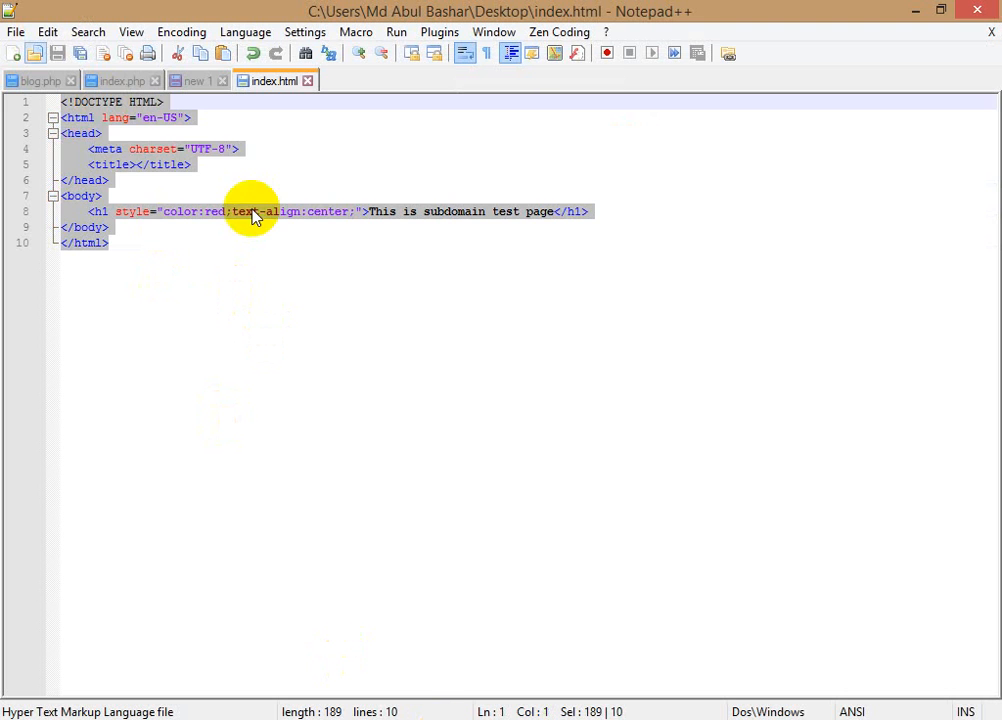
click(431, 566)
key(alt+Tab)
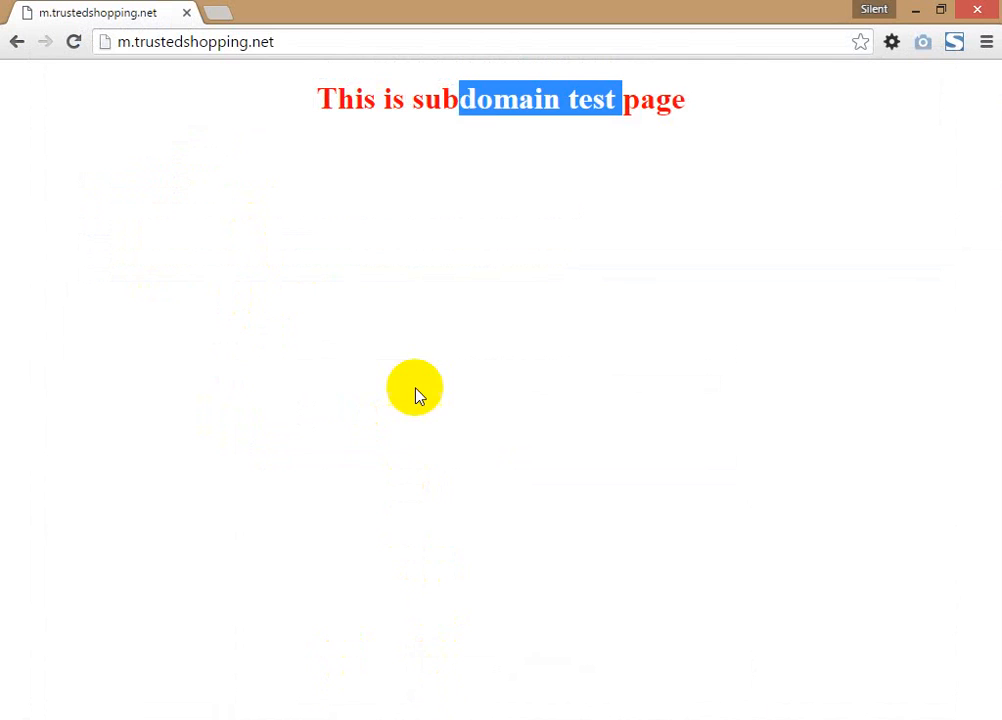
Step: Switch to Firefox and return from the Subdomains page to the HostGator control panel home
click(391, 77)
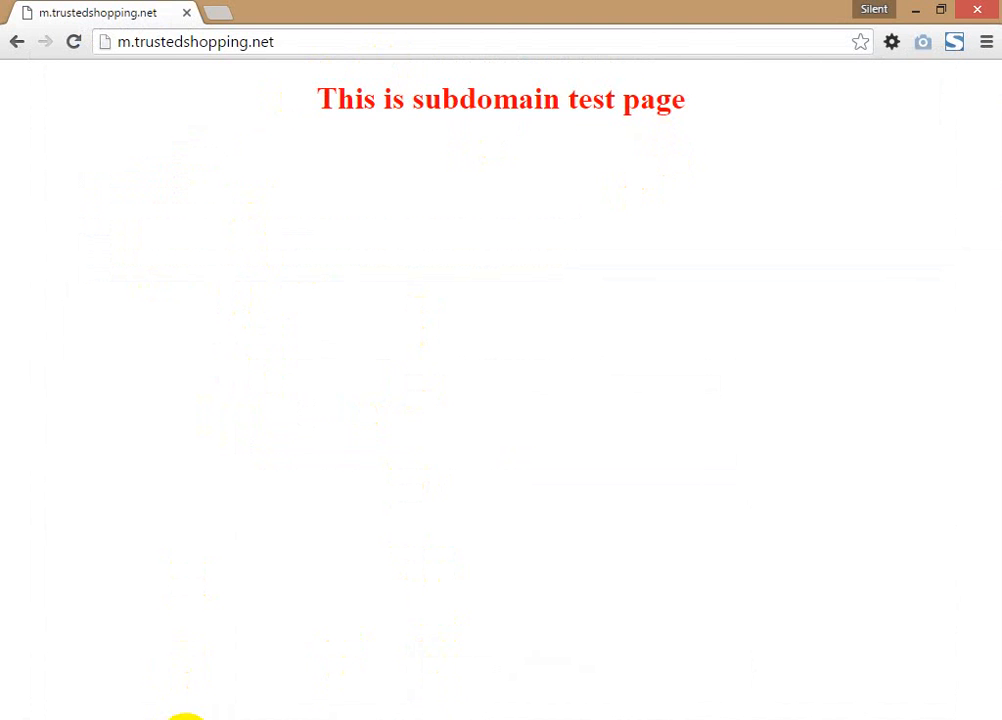
click(194, 719)
click(165, 14)
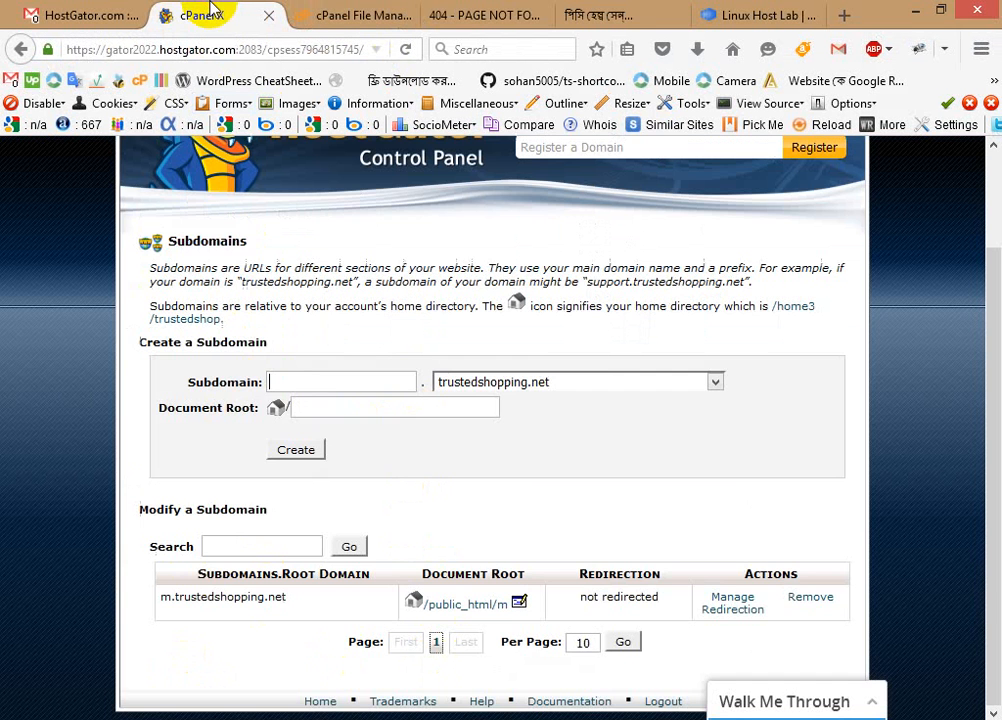
scroll(272, 462, up, 2)
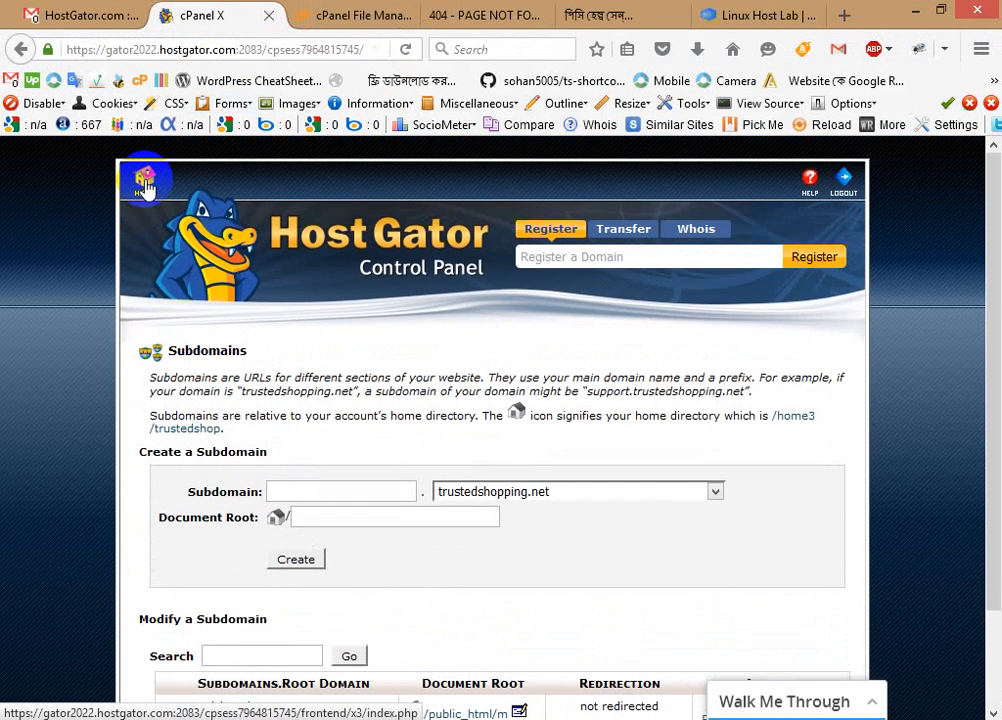
click(143, 186)
Step: Close the 404 error page's browser tab and go back to the HostGator control panel
click(350, 20)
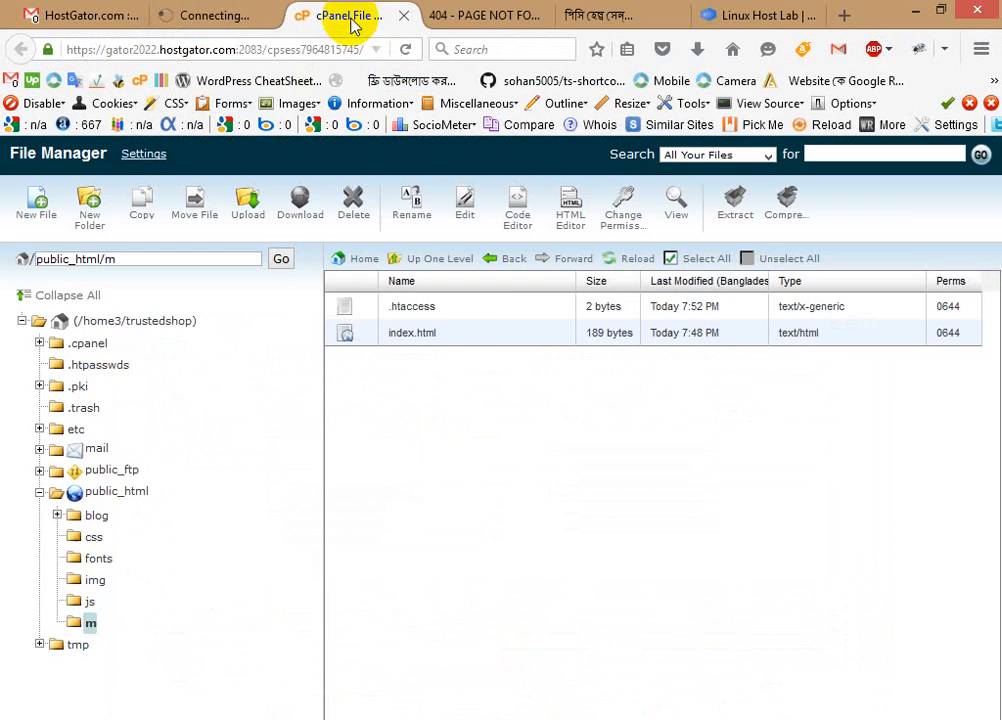
click(474, 17)
click(538, 17)
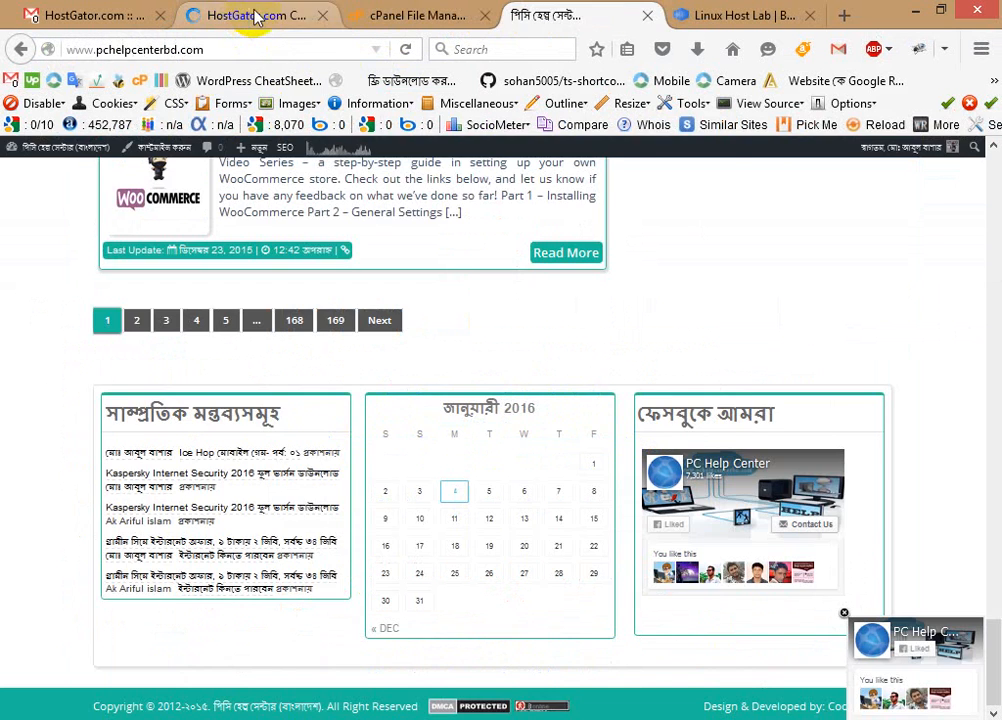
click(252, 15)
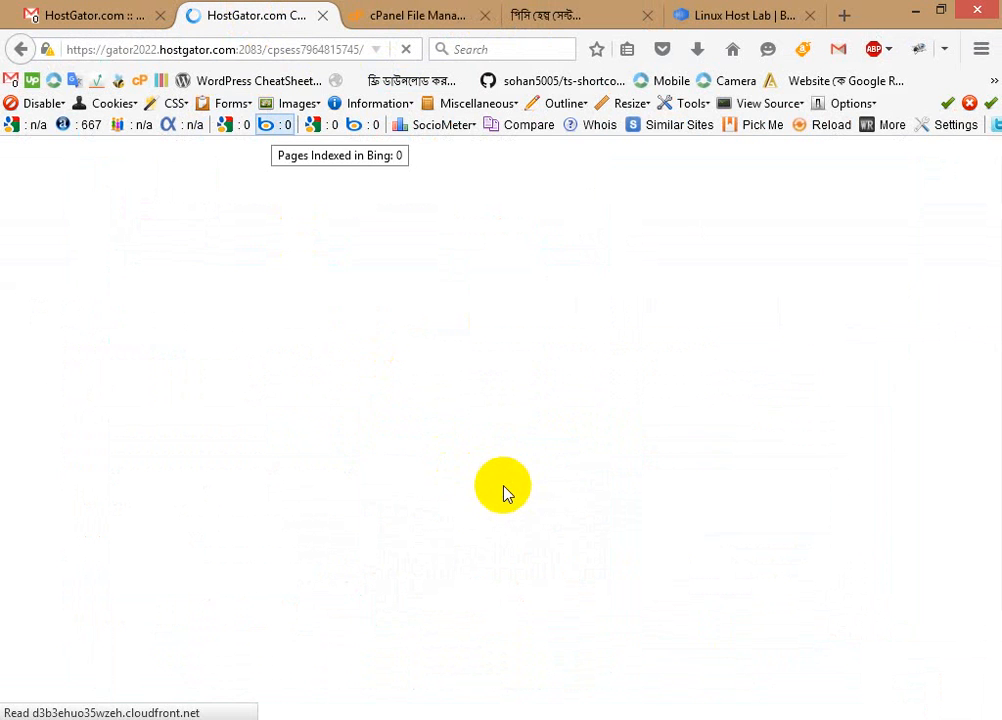
Step: Look through the control panel home down to Website Traffic, Backup Status and Statistics, dismissing the Kabbage offer popup
scroll(650, 512, down, 5)
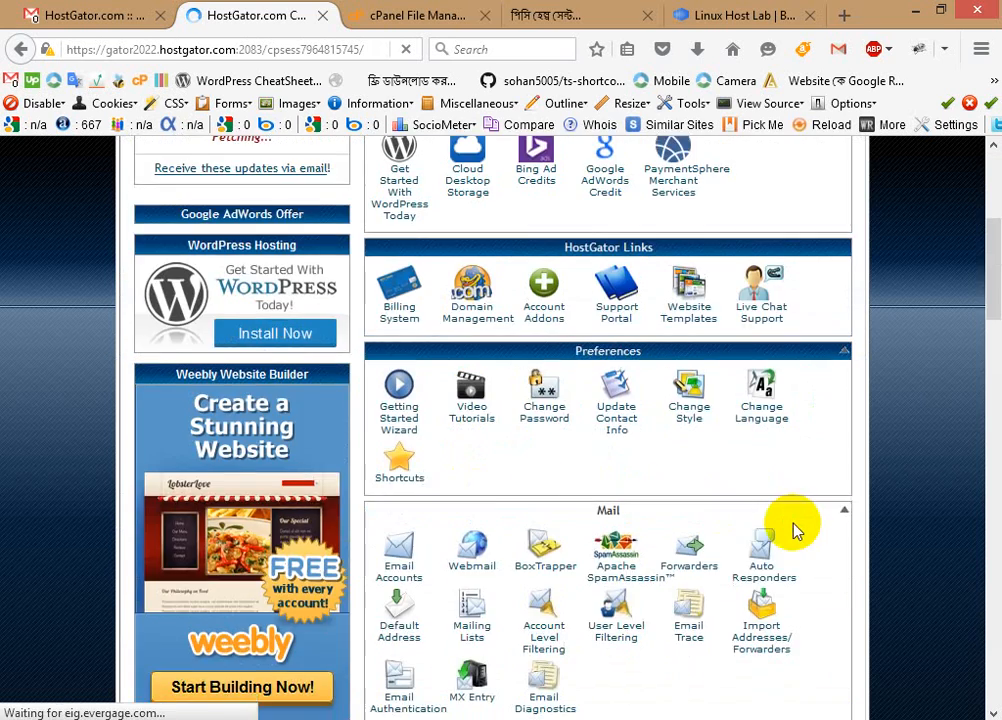
scroll(795, 530, down, 6)
scroll(795, 530, down, 4)
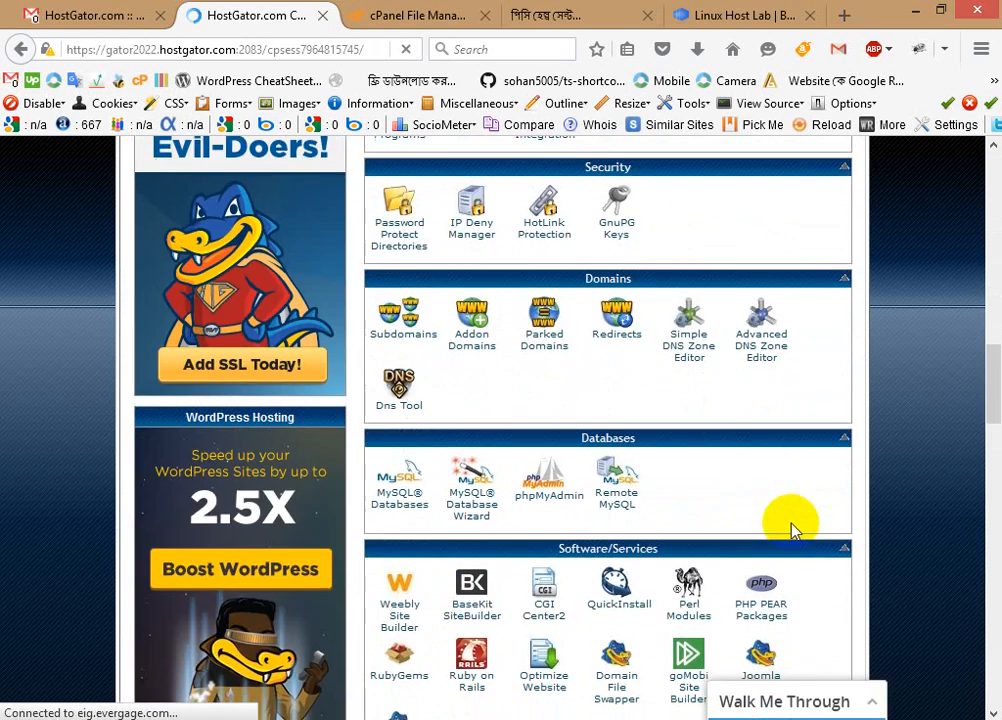
scroll(791, 530, down, 8)
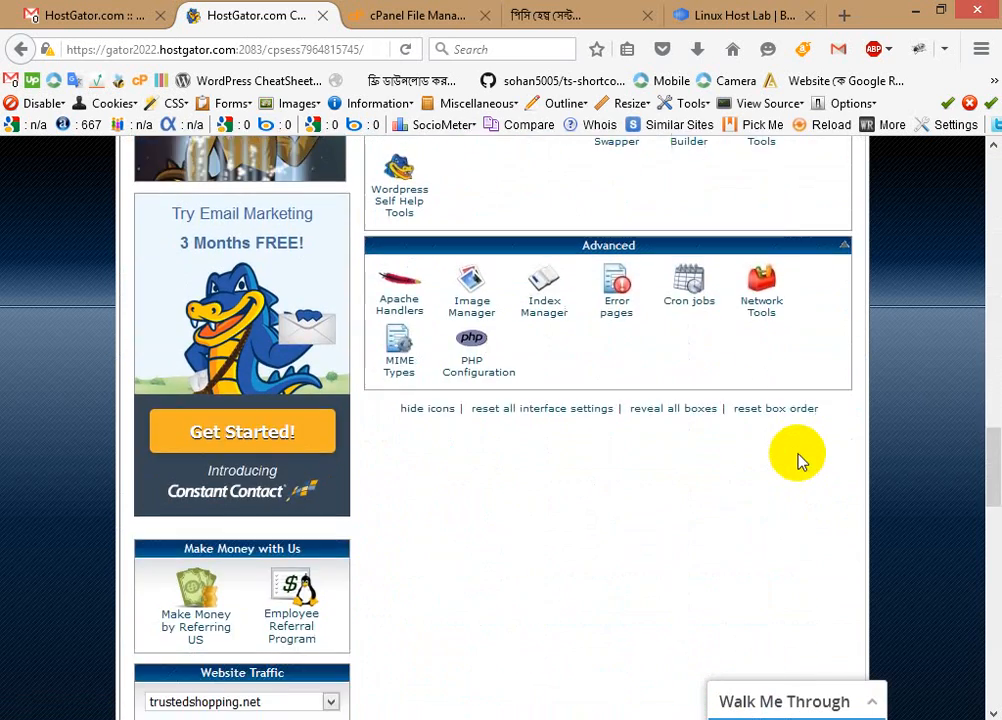
scroll(798, 460, down, 4)
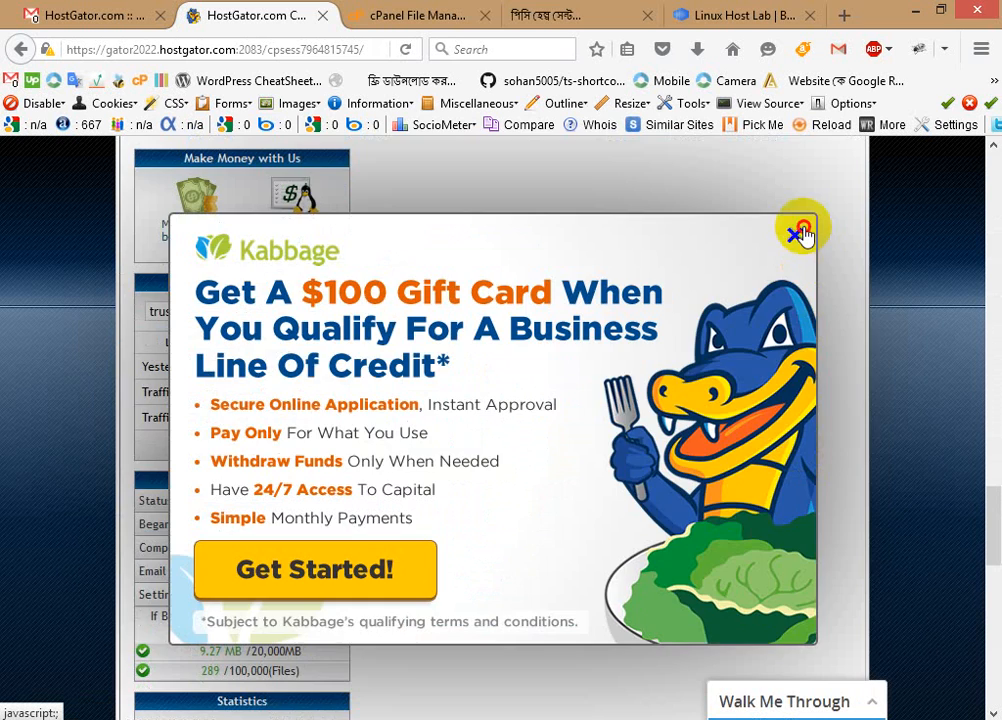
click(803, 234)
scroll(738, 425, down, 3)
scroll(740, 427, up, 2)
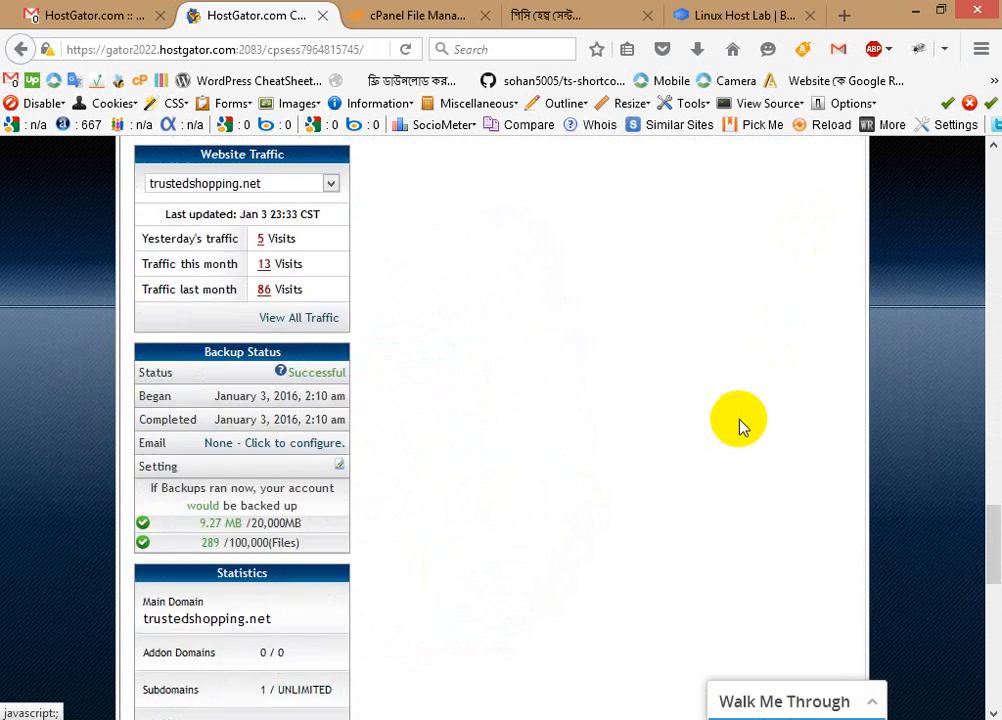
Step: Examine the tools in the control panel's Files, Logs, Security, Domains, Databases, Software/Services and Advanced sections
scroll(740, 426, up, 1)
scroll(740, 425, up, 9)
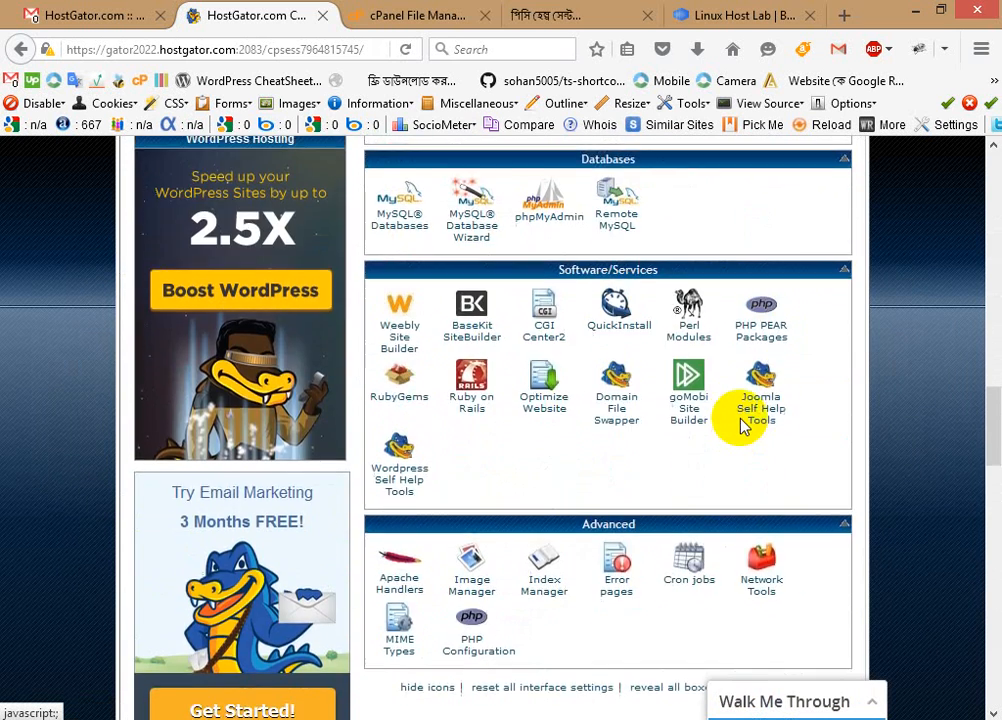
scroll(740, 425, up, 1)
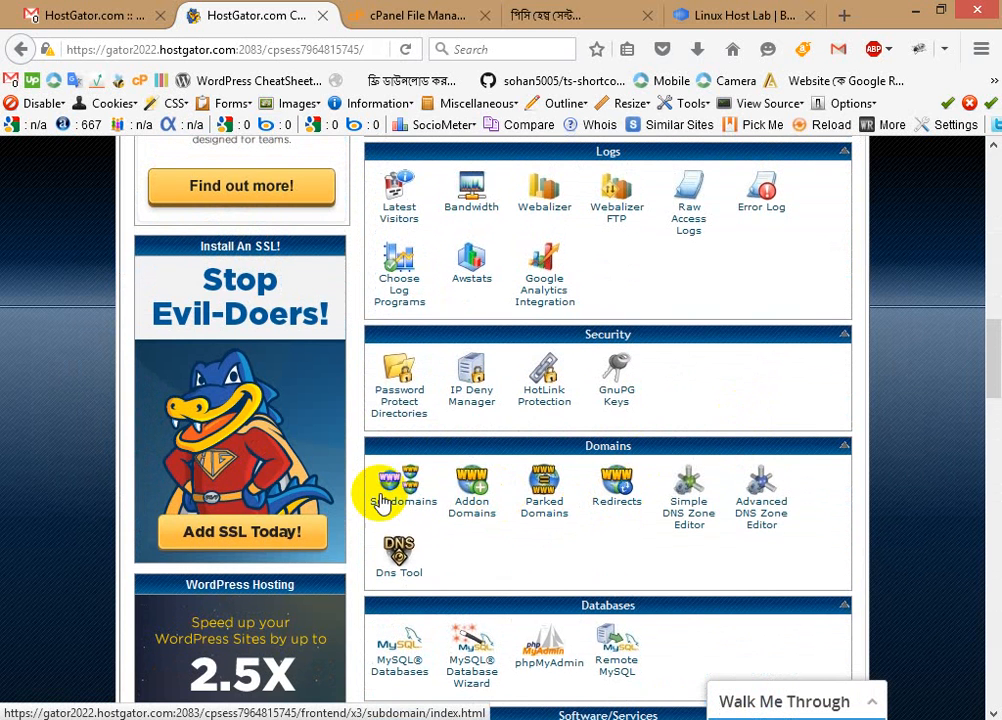
scroll(380, 500, up, 3)
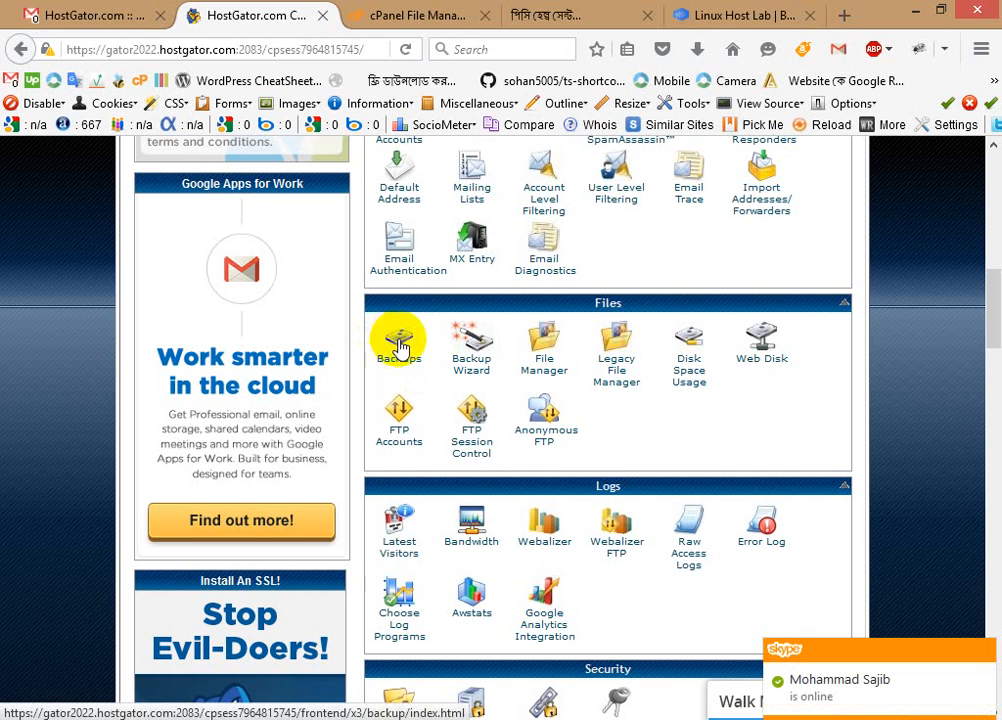
scroll(410, 442, down, 5)
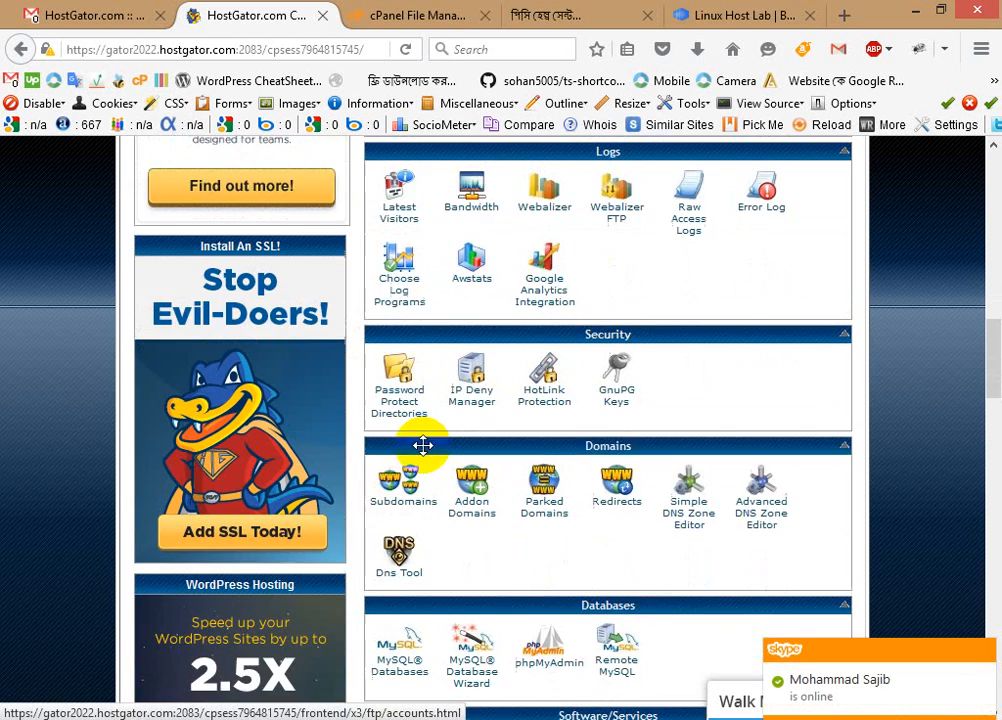
scroll(423, 445, down, 4)
scroll(414, 447, down, 1)
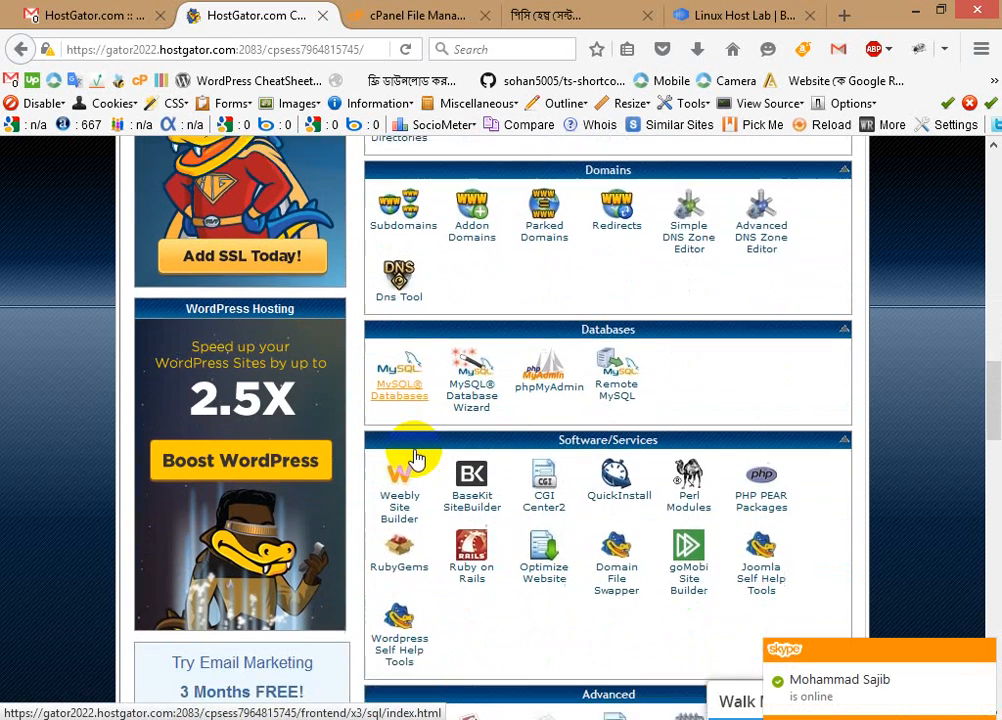
scroll(414, 455, down, 6)
scroll(470, 443, up, 3)
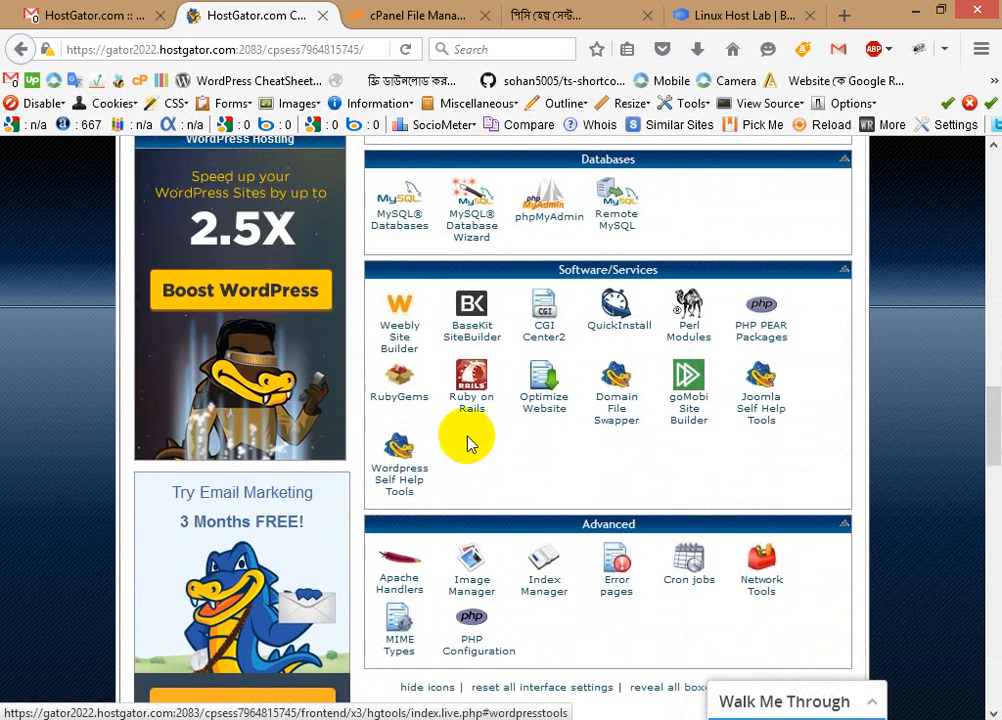
scroll(470, 443, up, 3)
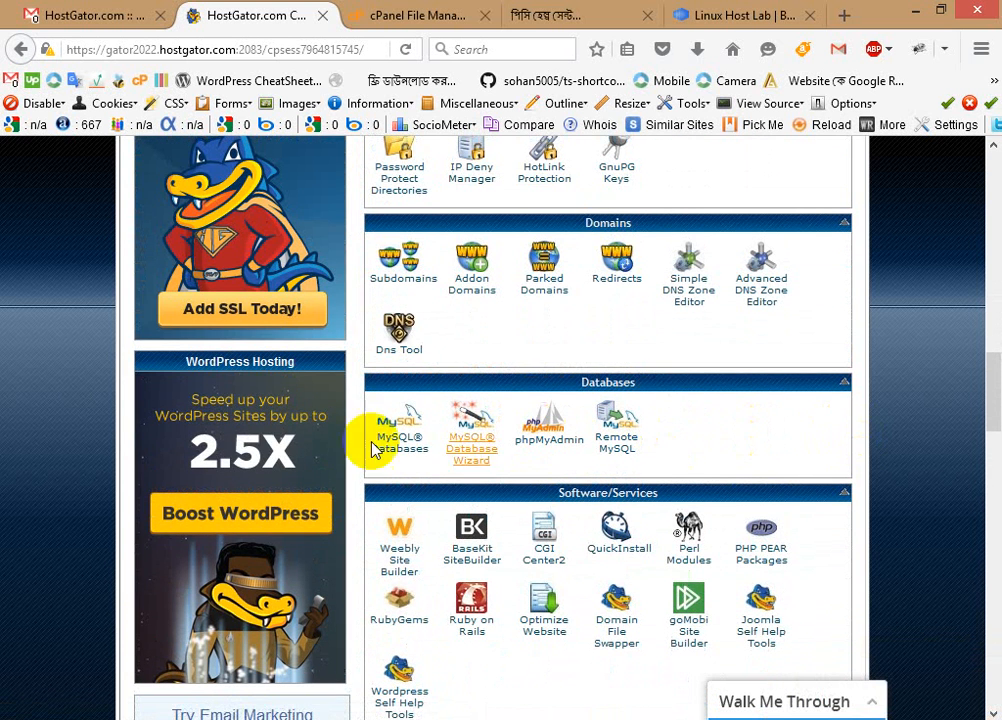
scroll(792, 452, up, 1)
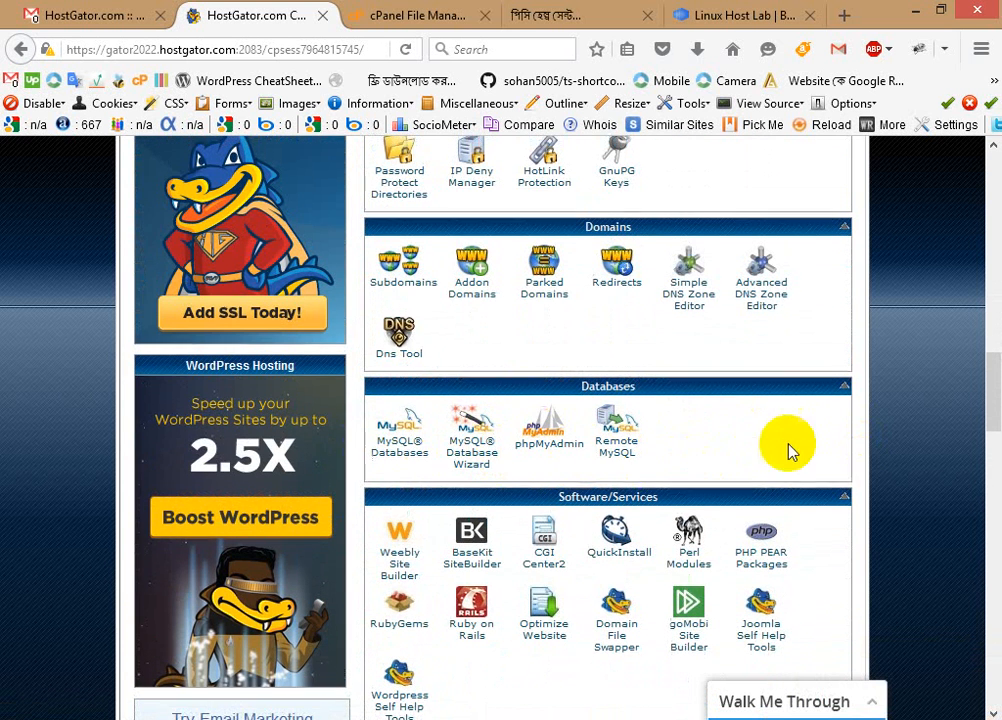
scroll(790, 450, up, 3)
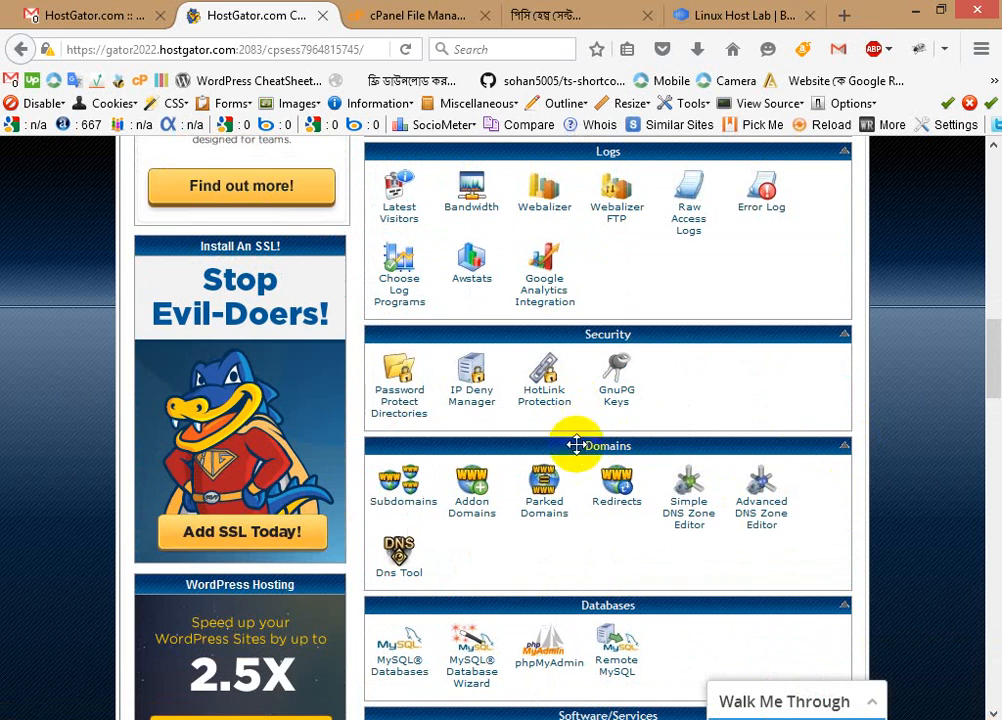